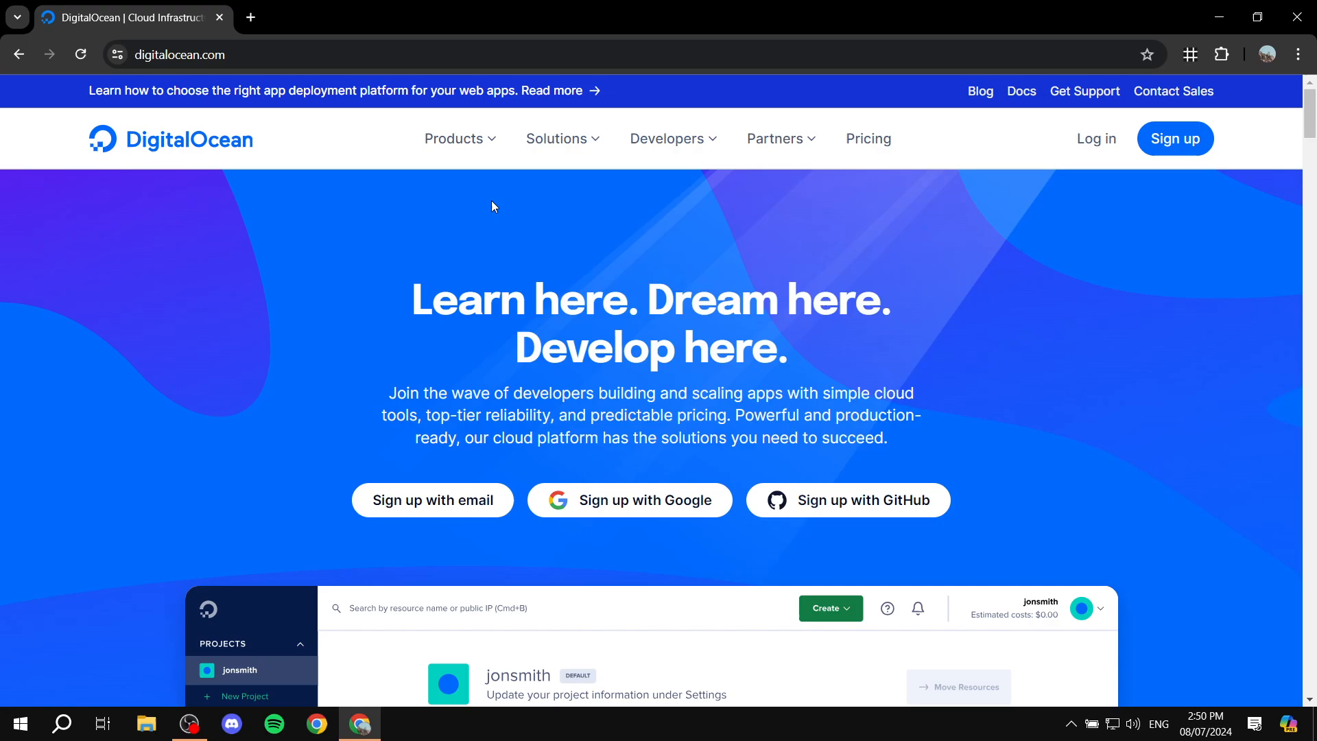
Step: Look through the DigitalOcean homepage, including the product cards from Virtual machines to Storage
{"action": "left_click", "coordinate": [487, 147]}
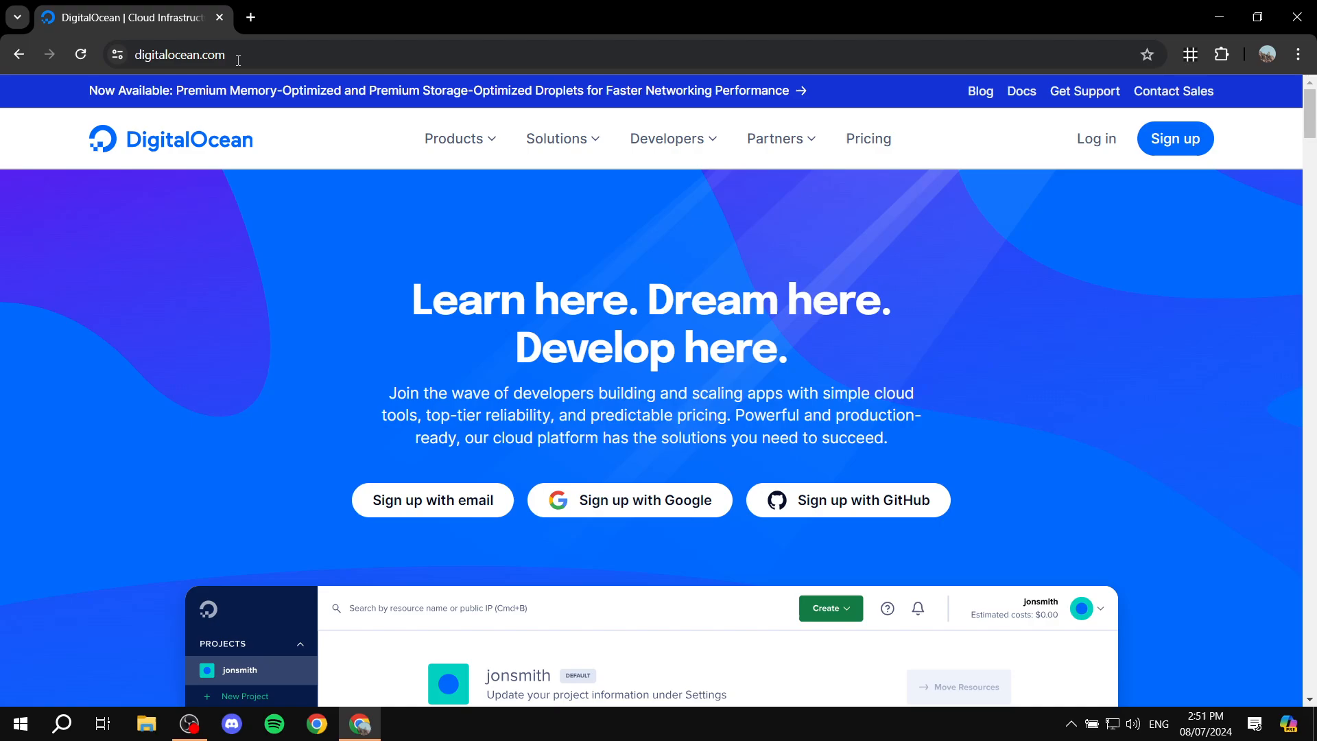
{"action": "scroll", "coordinate": [971, 199], "scroll_direction": "down", "scroll_amount": 12}
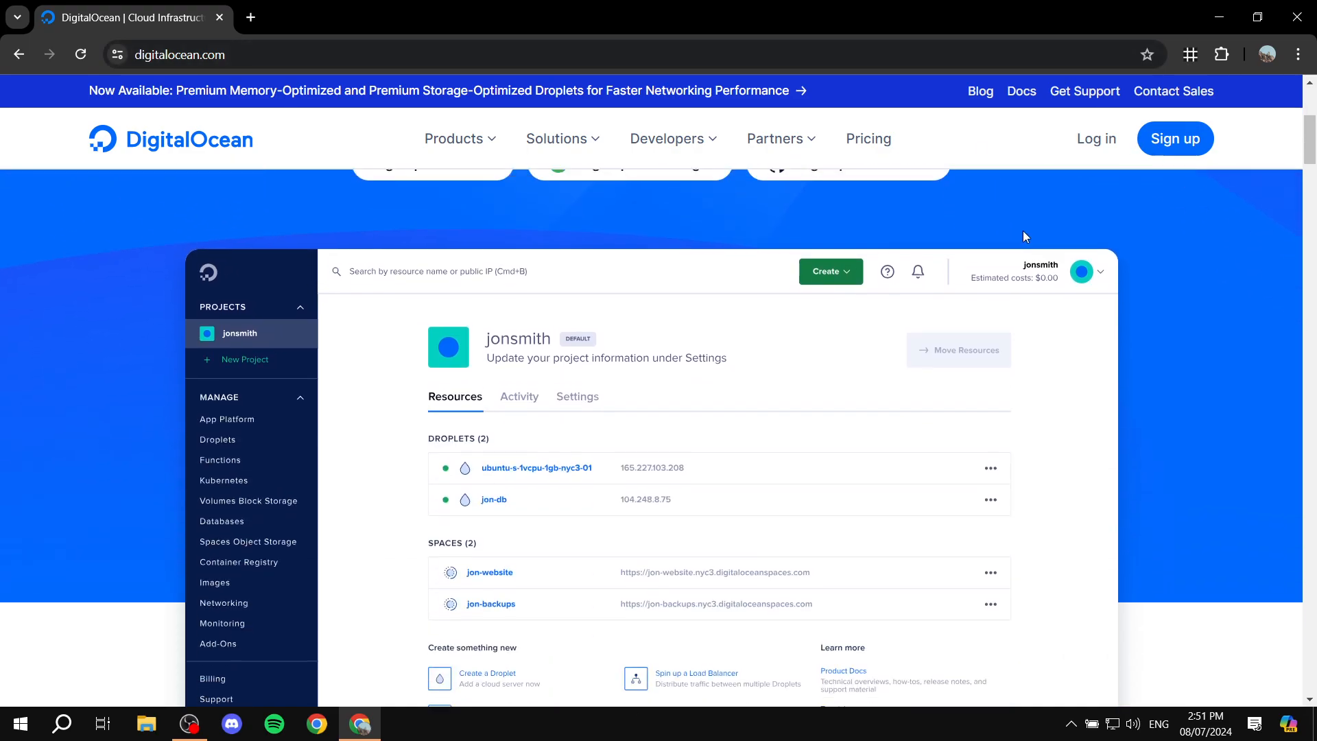
{"action": "scroll", "coordinate": [1030, 275], "scroll_direction": "down", "scroll_amount": 15}
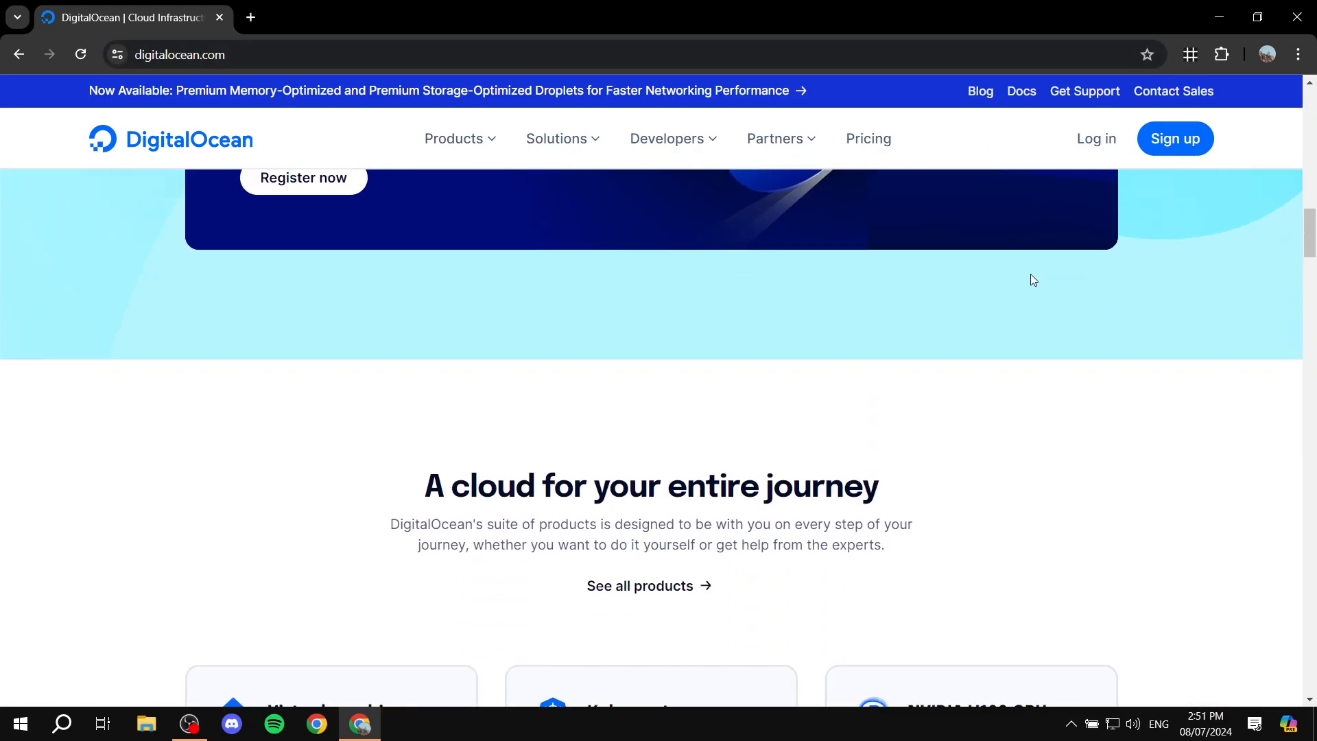
{"action": "scroll", "coordinate": [1023, 285], "scroll_direction": "up", "scroll_amount": 3}
{"action": "scroll", "coordinate": [1001, 288], "scroll_direction": "up", "scroll_amount": 4}
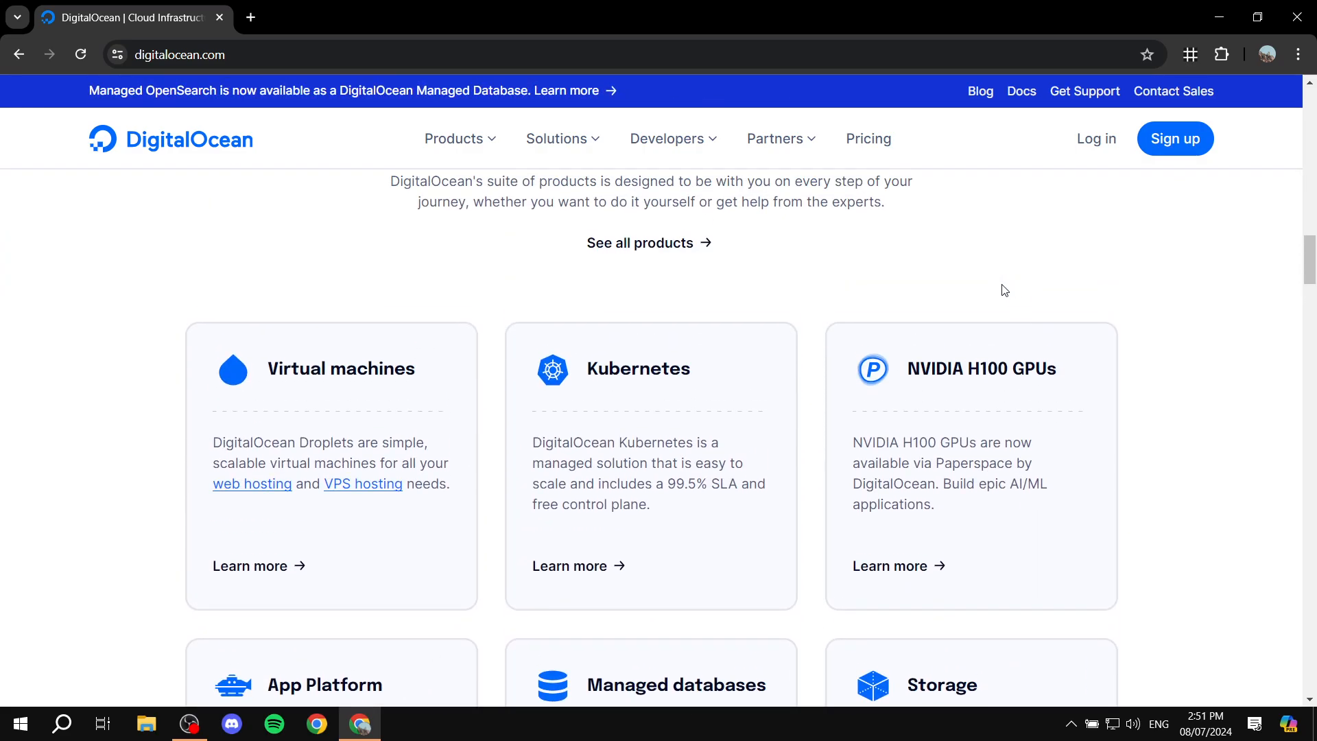
{"action": "scroll", "coordinate": [892, 289], "scroll_direction": "down", "scroll_amount": 1}
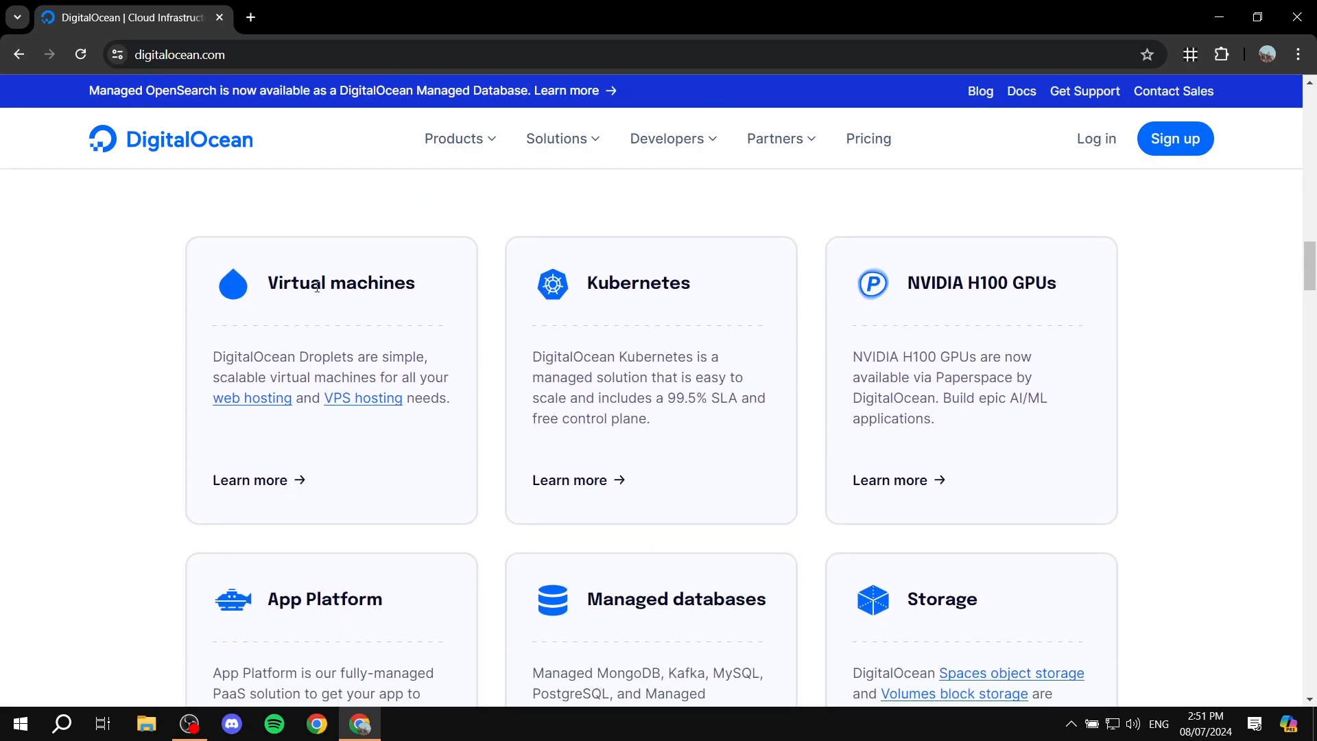
{"action": "scroll", "coordinate": [317, 287], "scroll_direction": "down", "scroll_amount": 1}
{"action": "scroll", "coordinate": [686, 370], "scroll_direction": "down", "scroll_amount": 1}
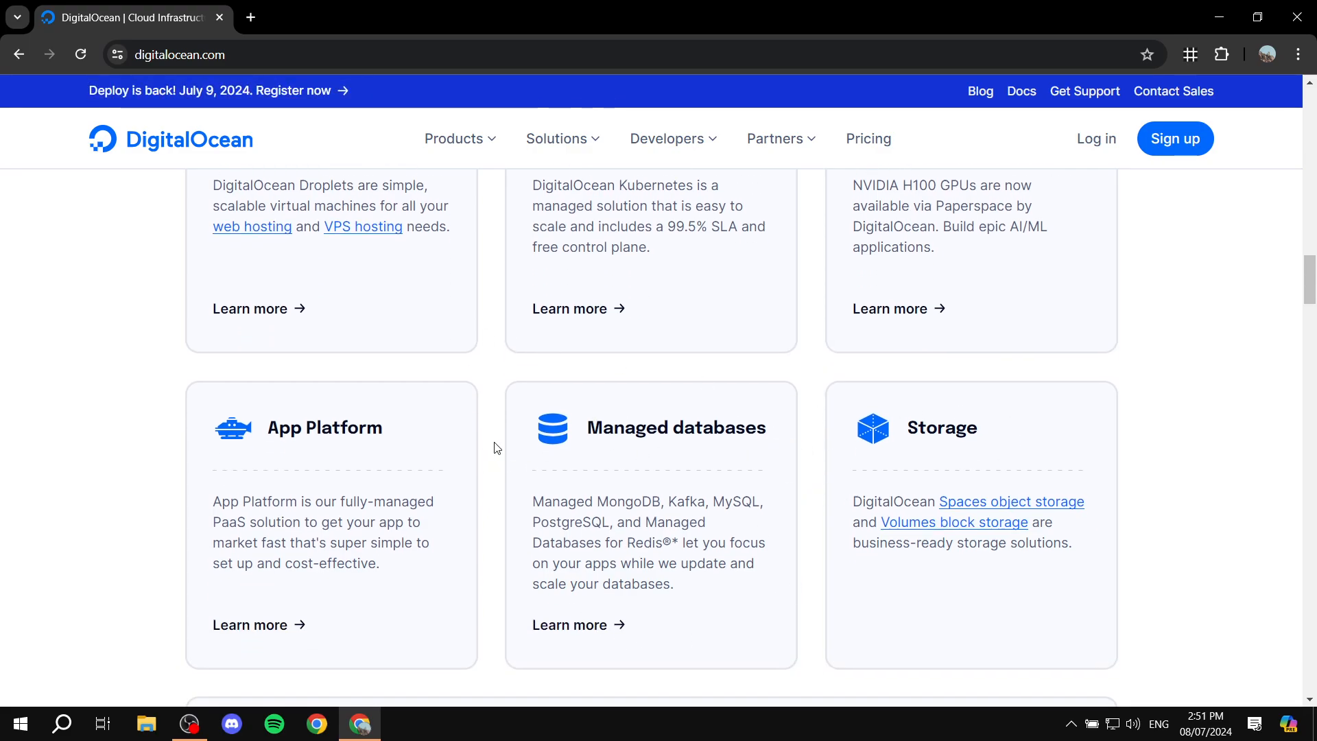
{"action": "scroll", "coordinate": [302, 479], "scroll_direction": "up", "scroll_amount": 1}
{"action": "scroll", "coordinate": [1170, 480], "scroll_direction": "up", "scroll_amount": 2}
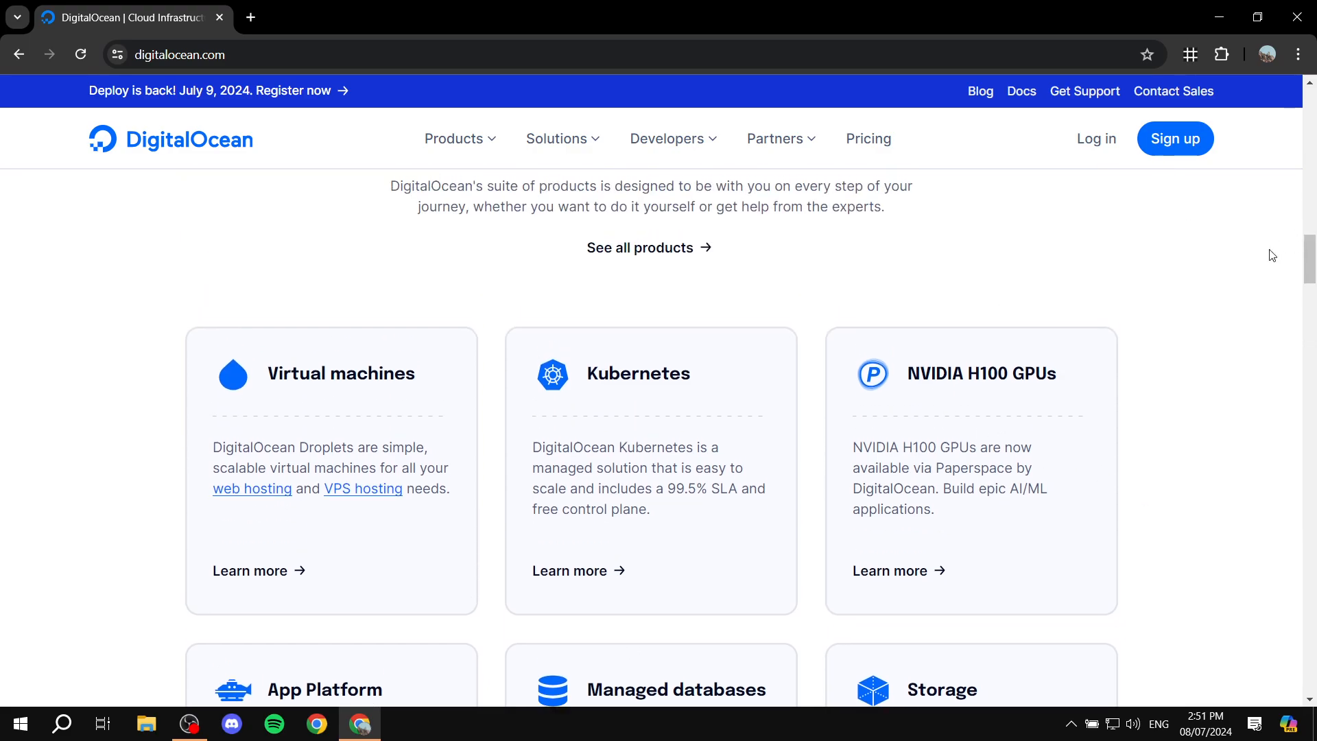
{"action": "scroll", "coordinate": [924, 318], "scroll_direction": "up", "scroll_amount": 10}
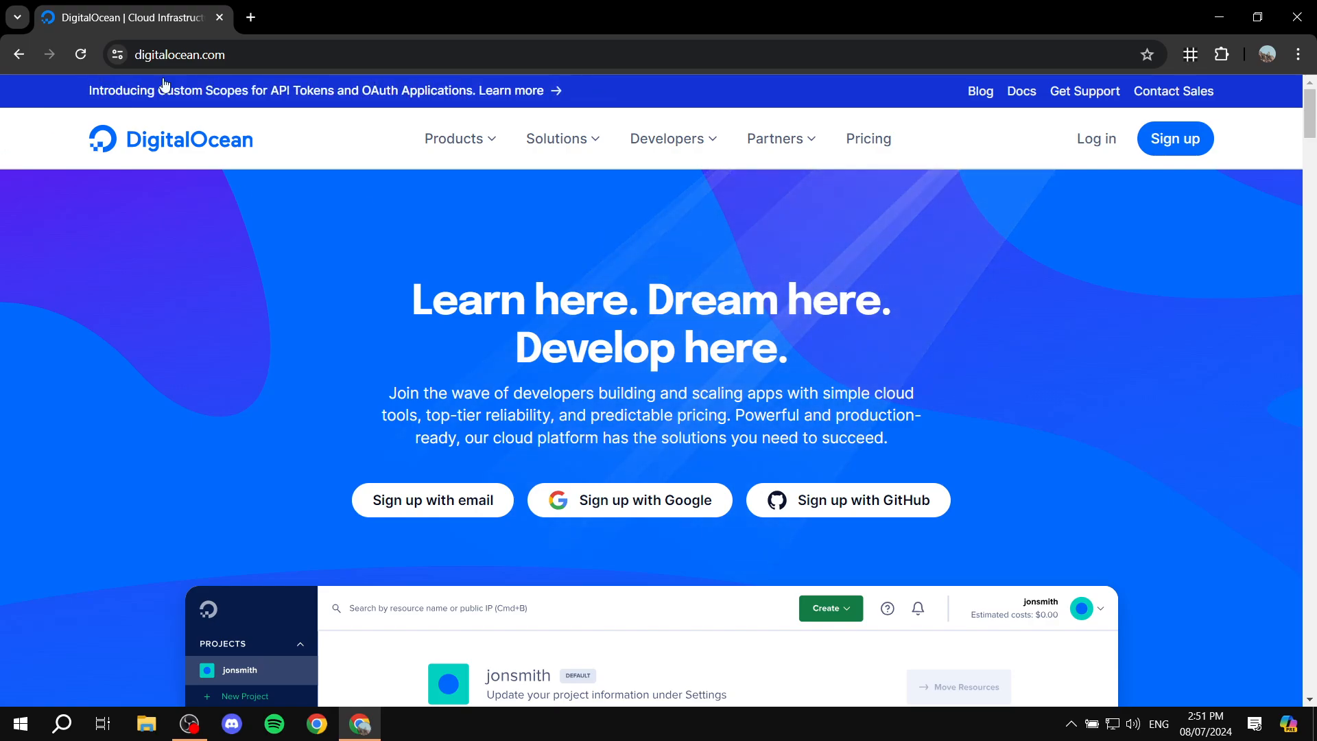
Step: Open the pricing overview and examine the Droplets card's starting monthly price and features
{"action": "left_click", "coordinate": [868, 131]}
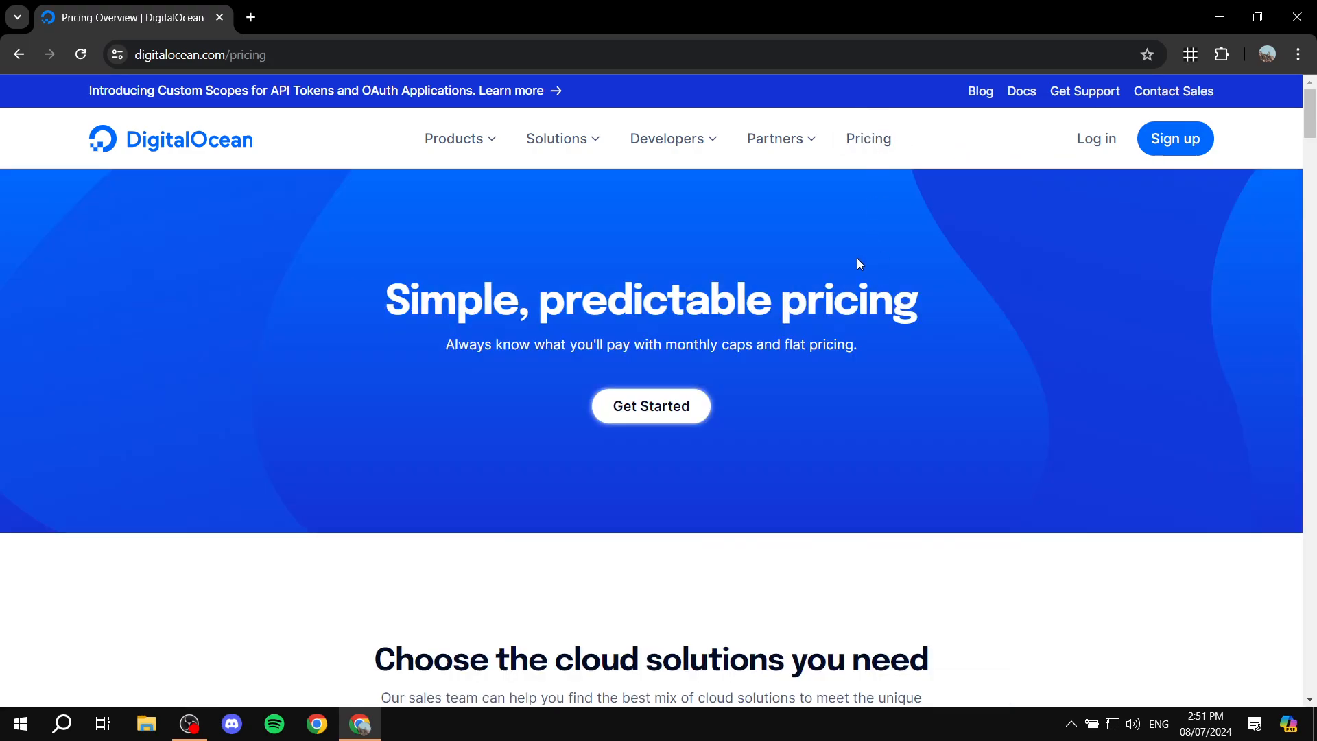
{"action": "scroll", "coordinate": [478, 344], "scroll_direction": "down", "scroll_amount": 5}
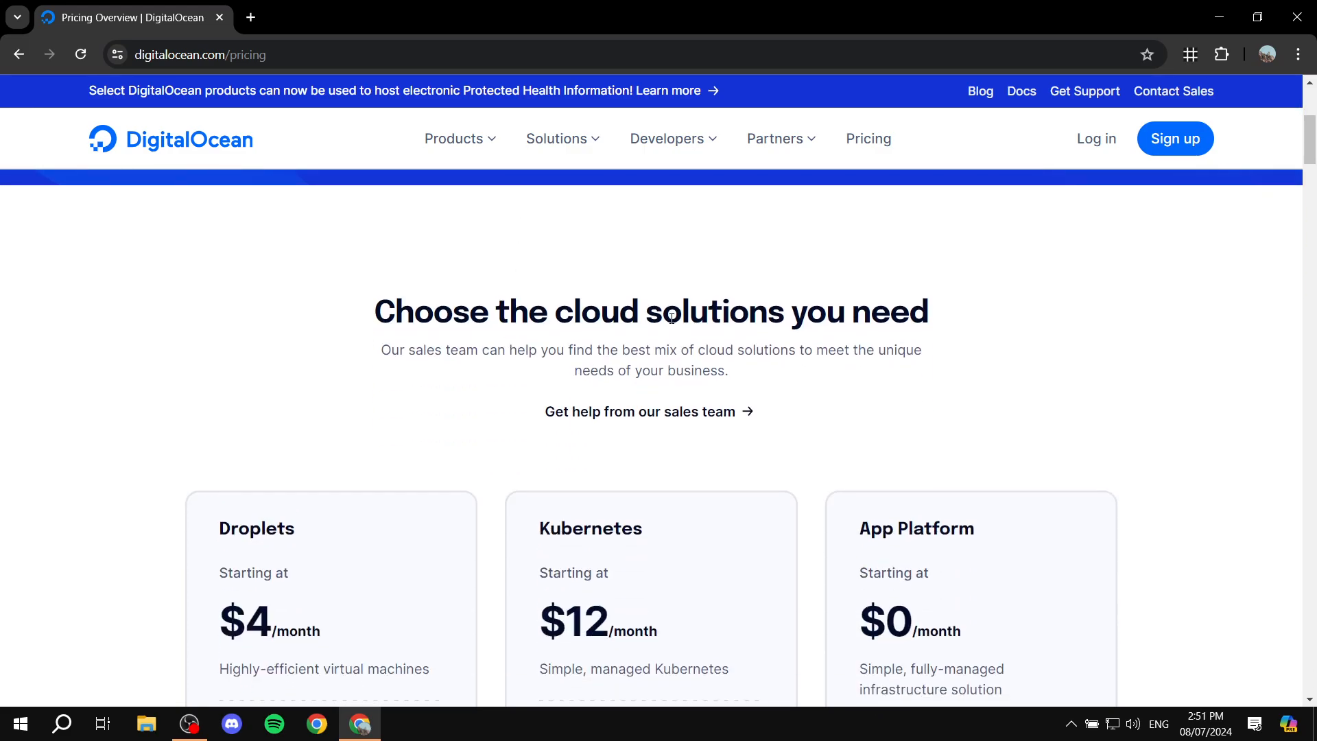
{"action": "scroll", "coordinate": [671, 318], "scroll_direction": "down", "scroll_amount": 3}
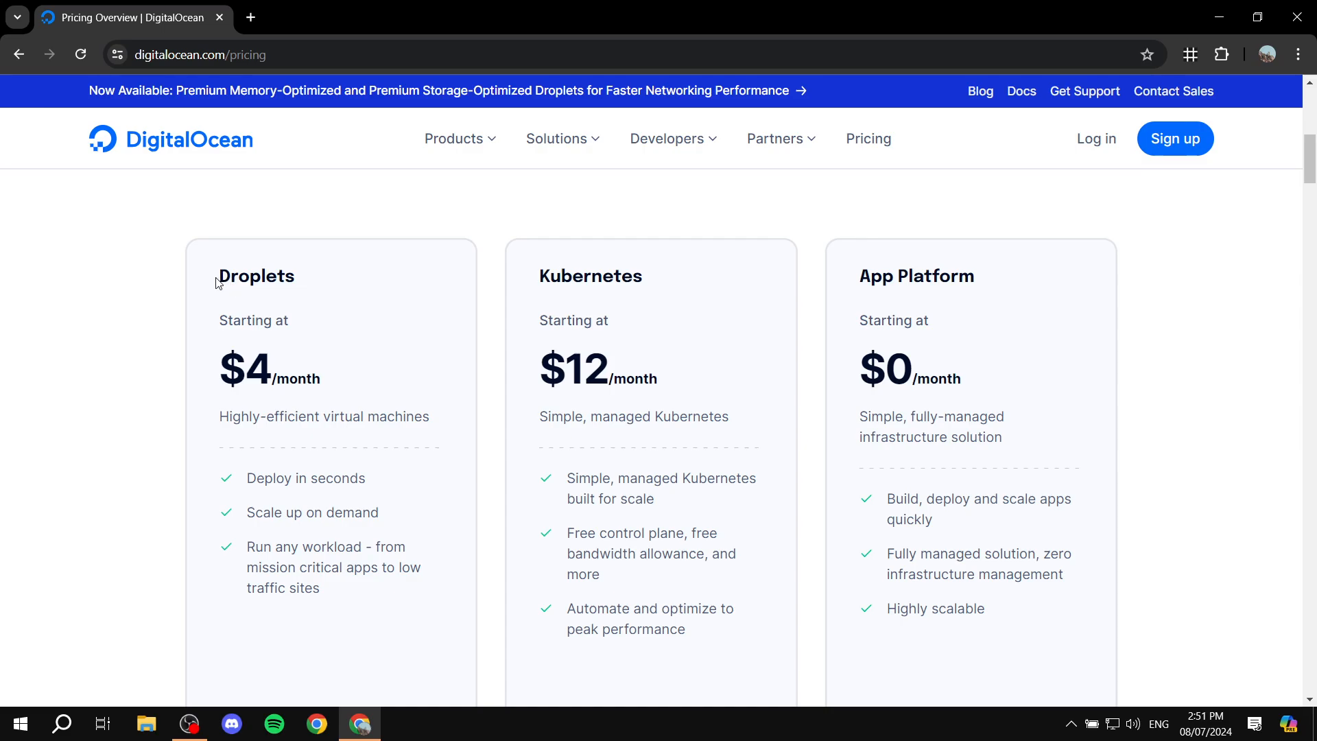
{"action": "left_click_drag", "start_coordinate": [220, 274], "coordinate": [310, 282]}
{"action": "left_click", "coordinate": [312, 281]}
{"action": "left_click_drag", "start_coordinate": [233, 374], "coordinate": [318, 376]}
{"action": "left_click", "coordinate": [346, 371]}
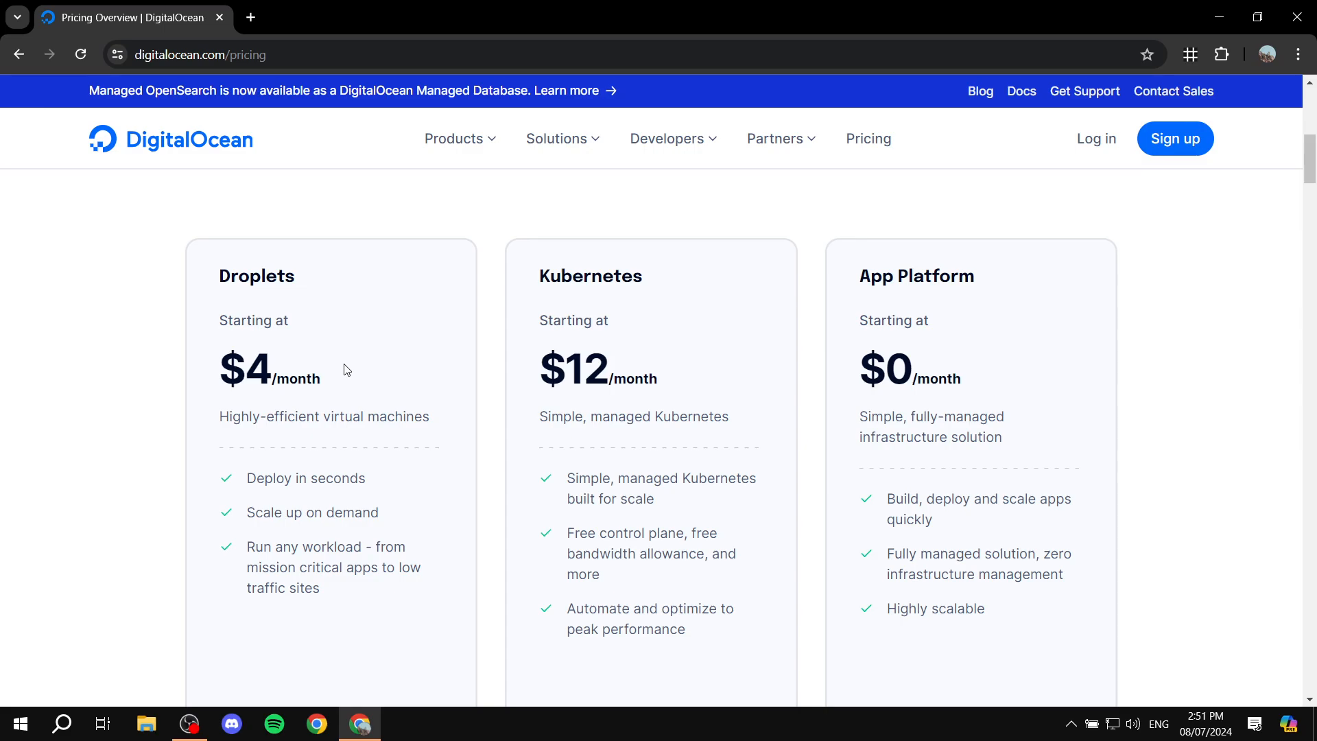
{"action": "left_click_drag", "start_coordinate": [347, 371], "coordinate": [193, 373]}
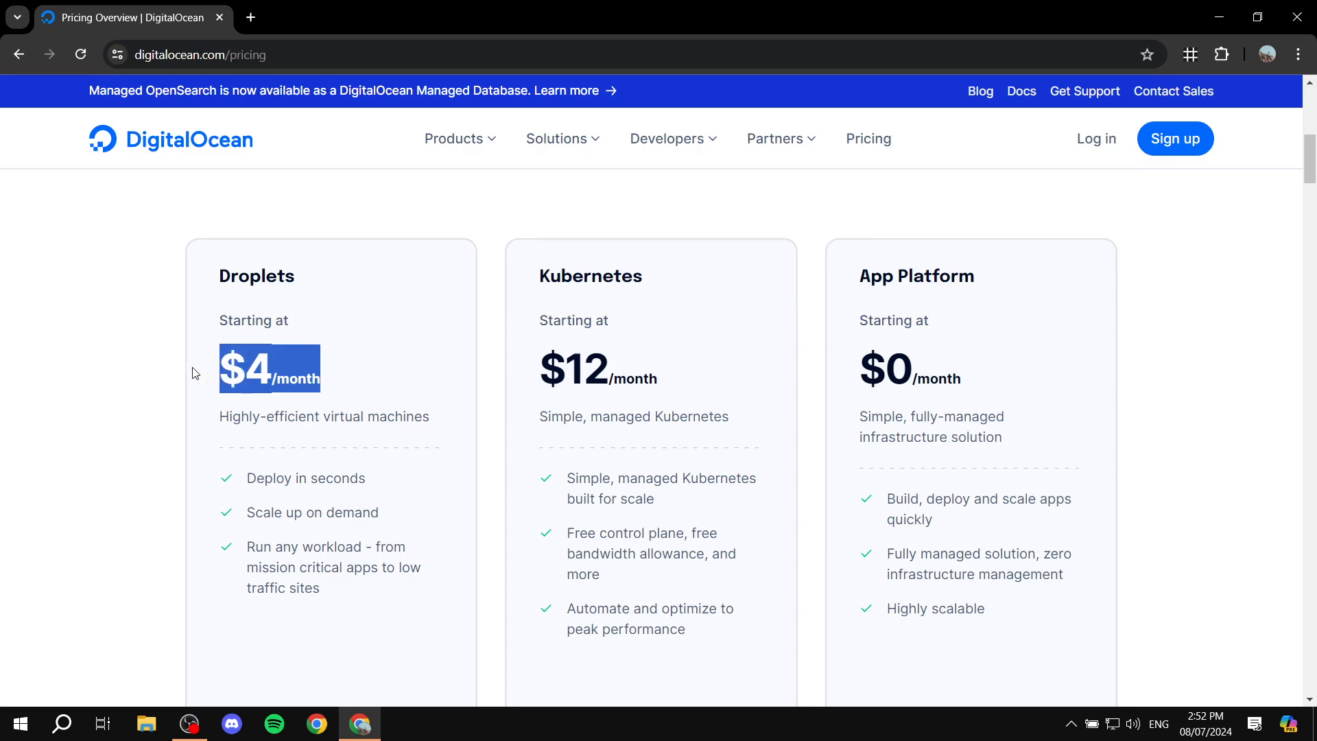
{"action": "left_click", "coordinate": [190, 373]}
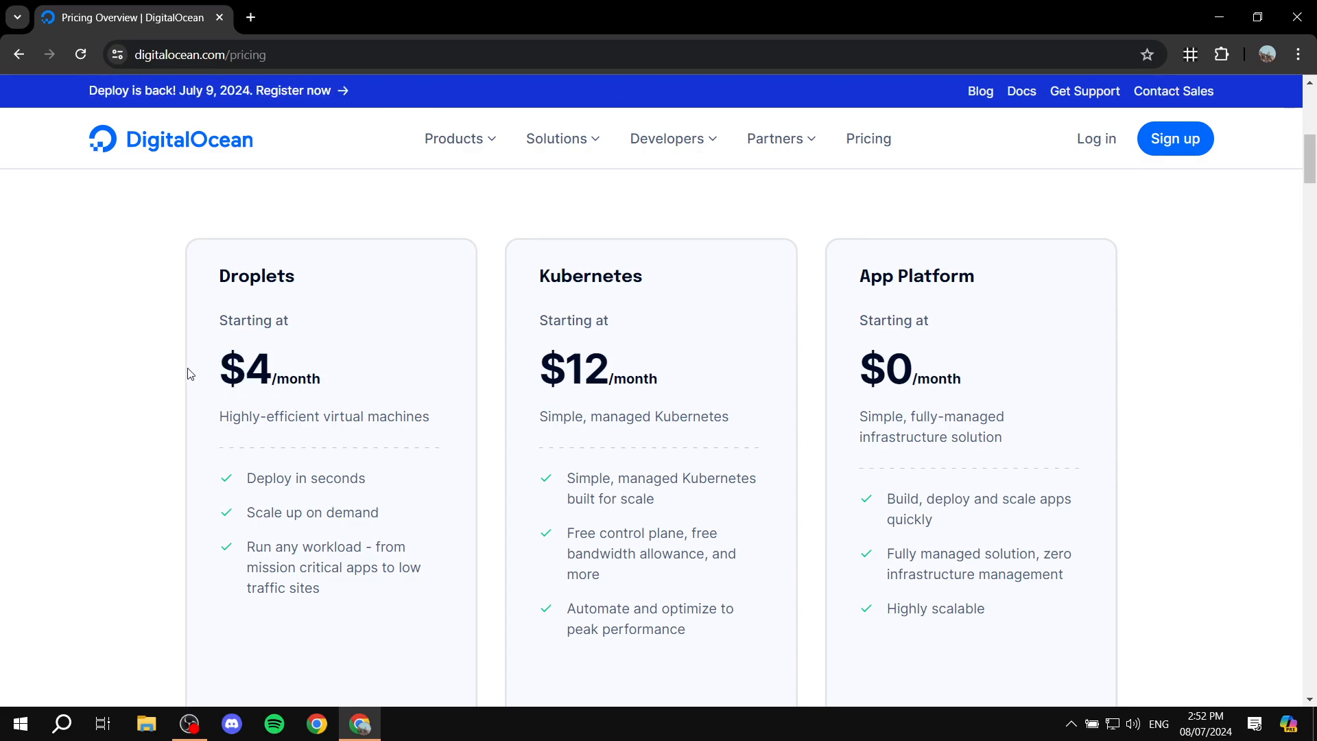
{"action": "scroll", "coordinate": [192, 389], "scroll_direction": "down", "scroll_amount": 1}
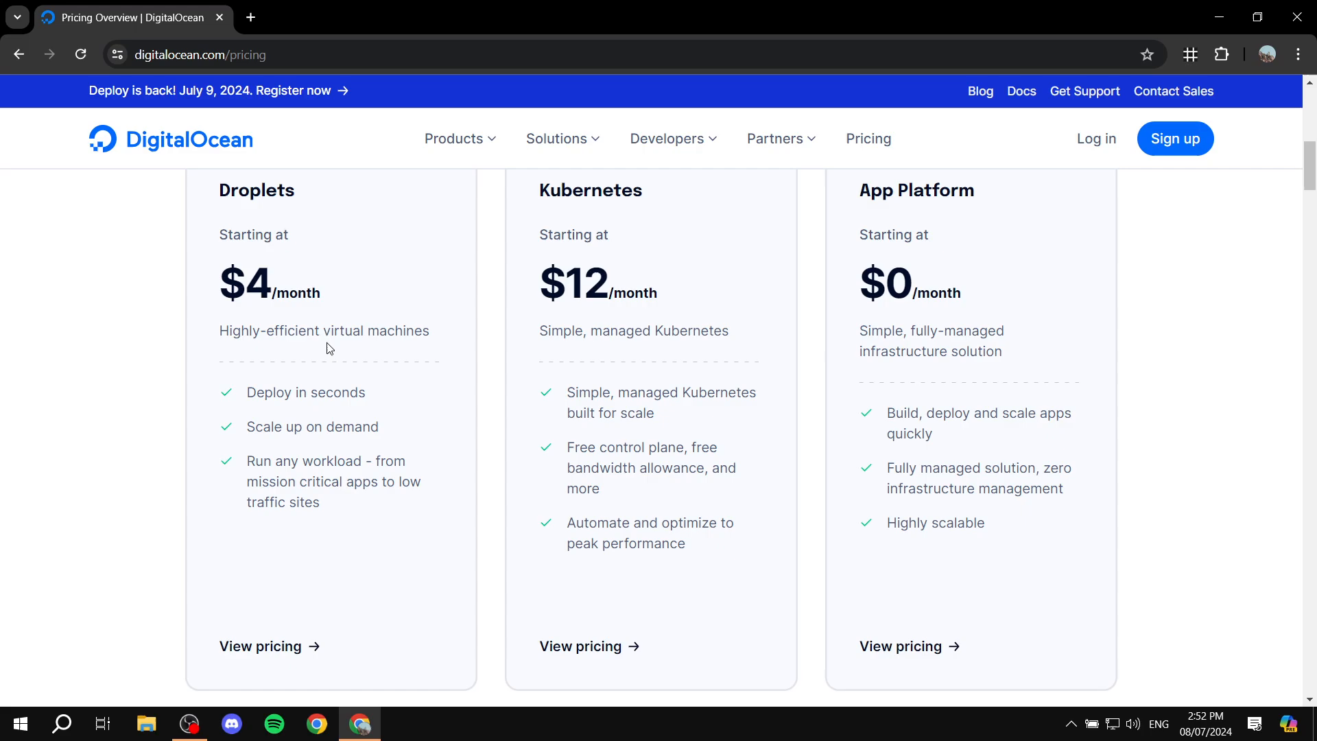
{"action": "scroll", "coordinate": [321, 385], "scroll_direction": "up", "scroll_amount": 1}
{"action": "left_click_drag", "start_coordinate": [220, 397], "coordinate": [382, 386]}
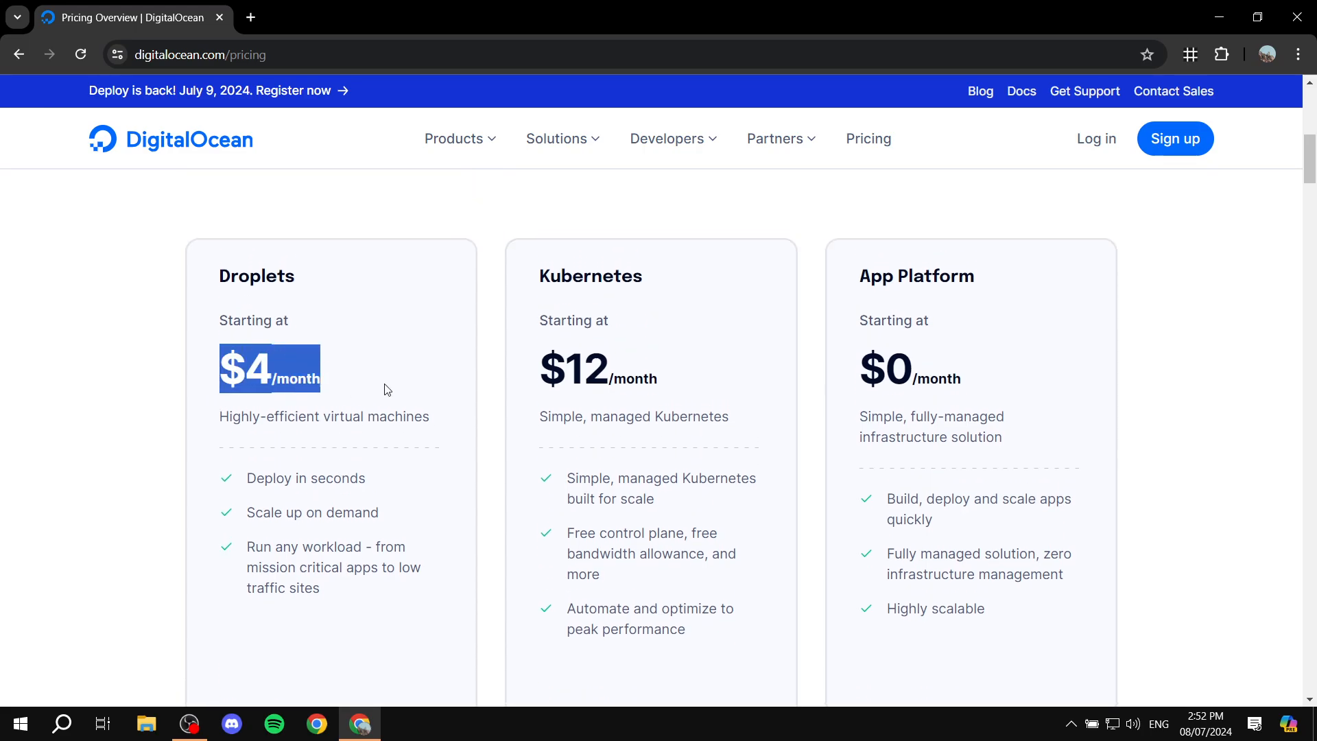
{"action": "left_click", "coordinate": [384, 387]}
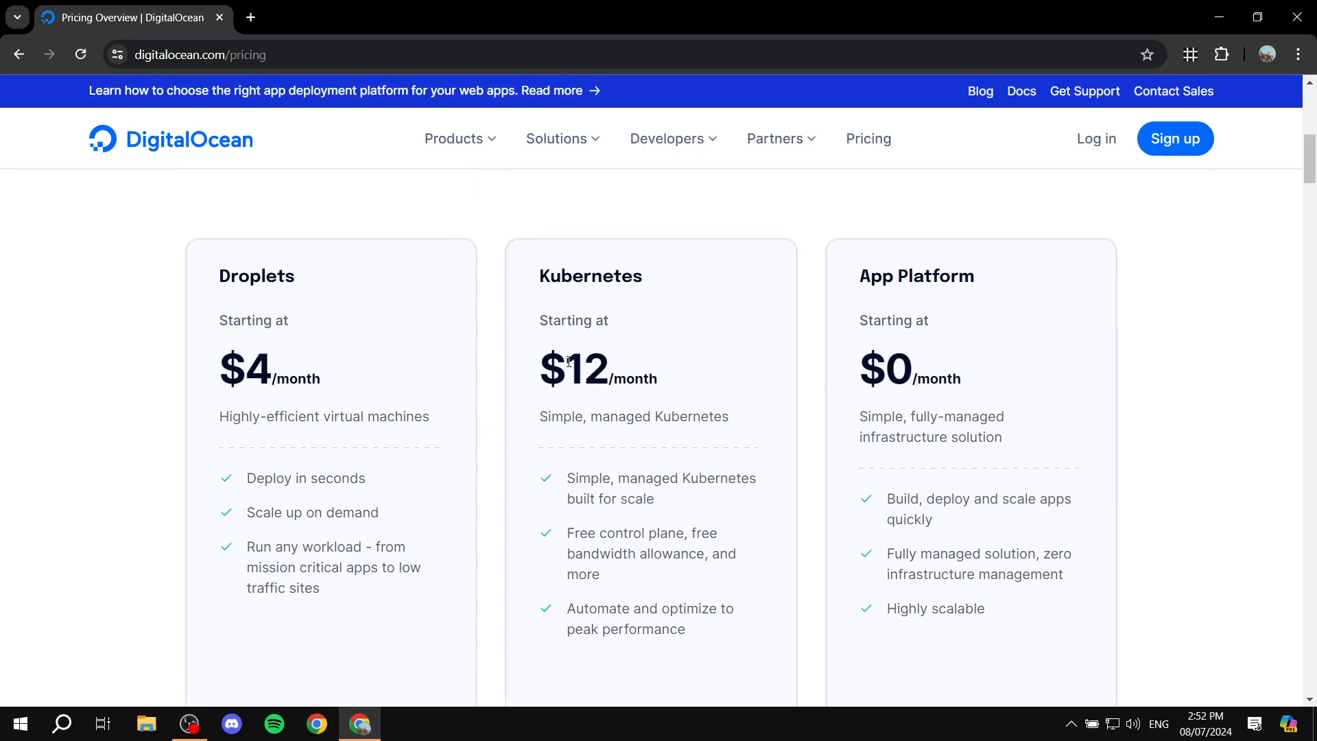
Step: Examine the starting monthly prices on the Kubernetes and App Platform cards
{"action": "left_click_drag", "start_coordinate": [524, 379], "coordinate": [706, 377]}
{"action": "left_click", "coordinate": [620, 384]}
{"action": "left_click_drag", "start_coordinate": [509, 390], "coordinate": [849, 384]}
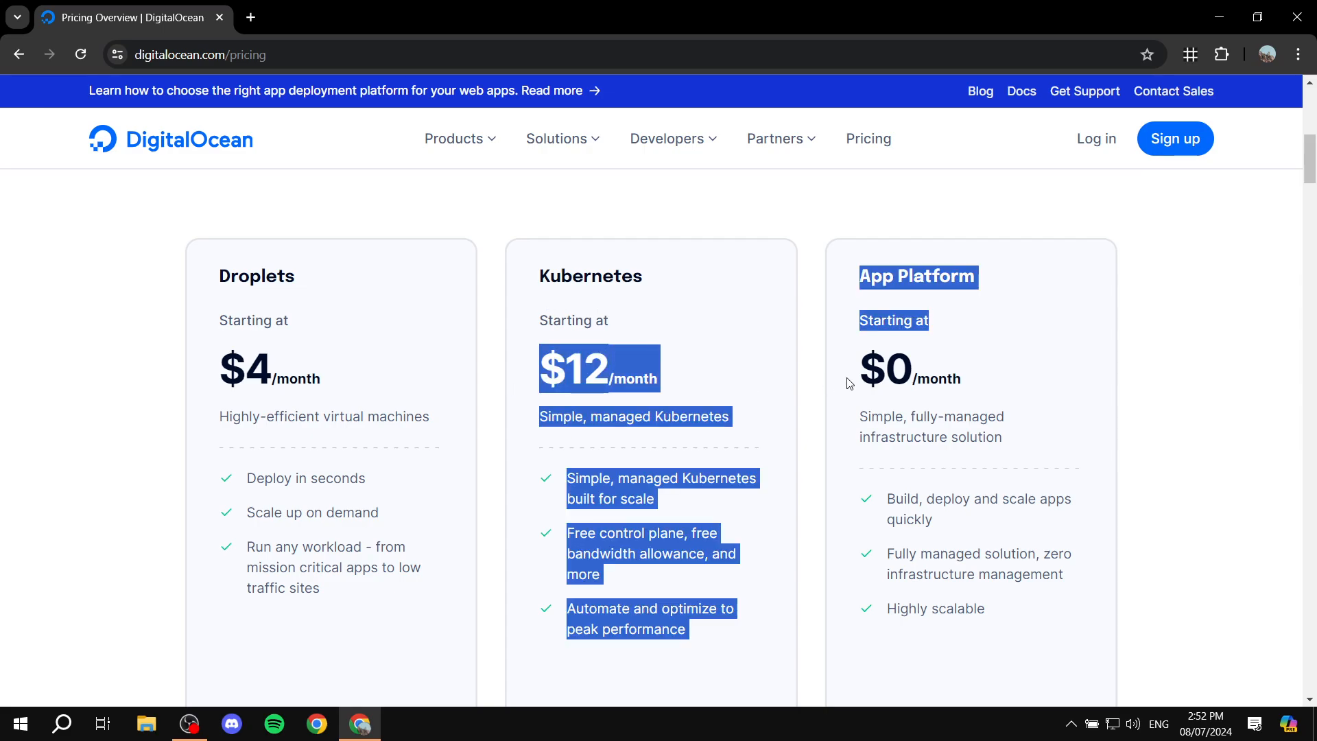
{"action": "left_click", "coordinate": [799, 323]}
{"action": "scroll", "coordinate": [994, 393], "scroll_direction": "down", "scroll_amount": 1}
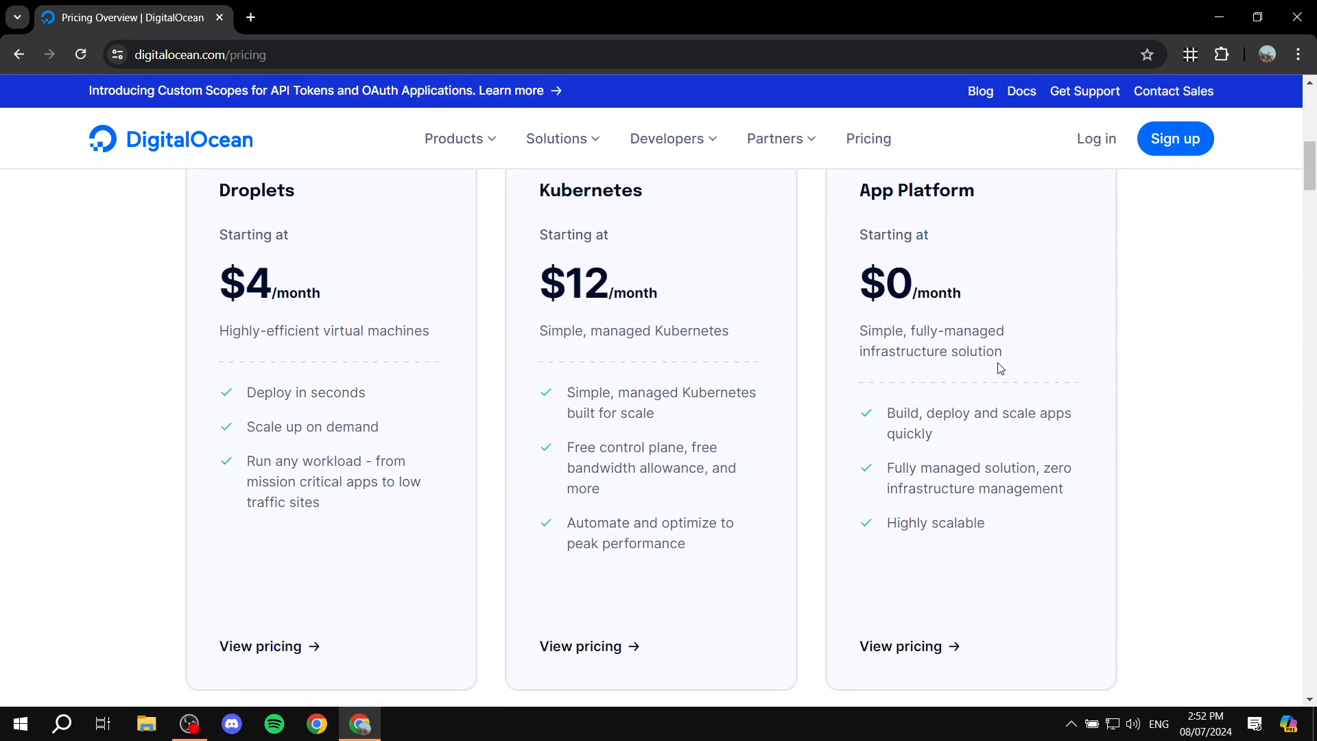
{"action": "scroll", "coordinate": [981, 368], "scroll_direction": "down", "scroll_amount": 4}
{"action": "scroll", "coordinate": [904, 267], "scroll_direction": "up", "scroll_amount": 4}
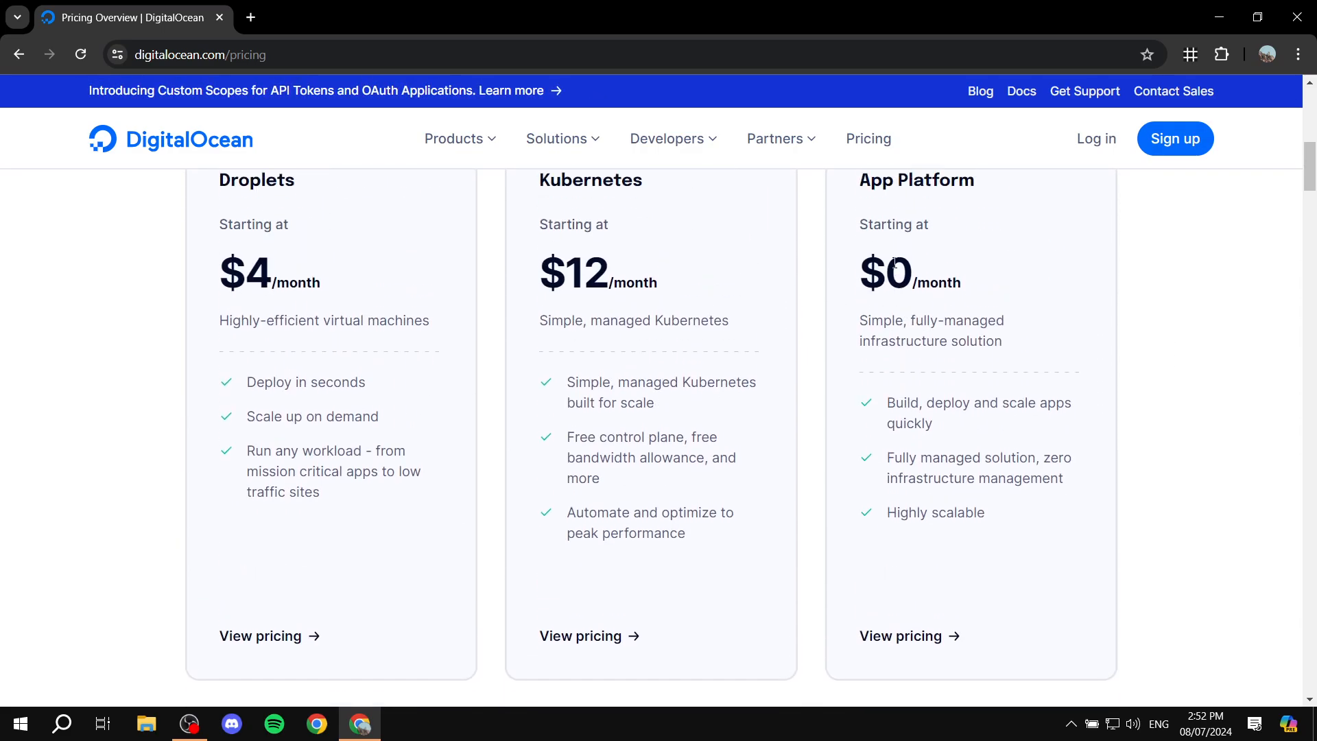
{"action": "left_click_drag", "start_coordinate": [852, 285], "coordinate": [1088, 289]}
{"action": "left_click", "coordinate": [1087, 289]}
{"action": "scroll", "coordinate": [928, 270], "scroll_direction": "up", "scroll_amount": 3}
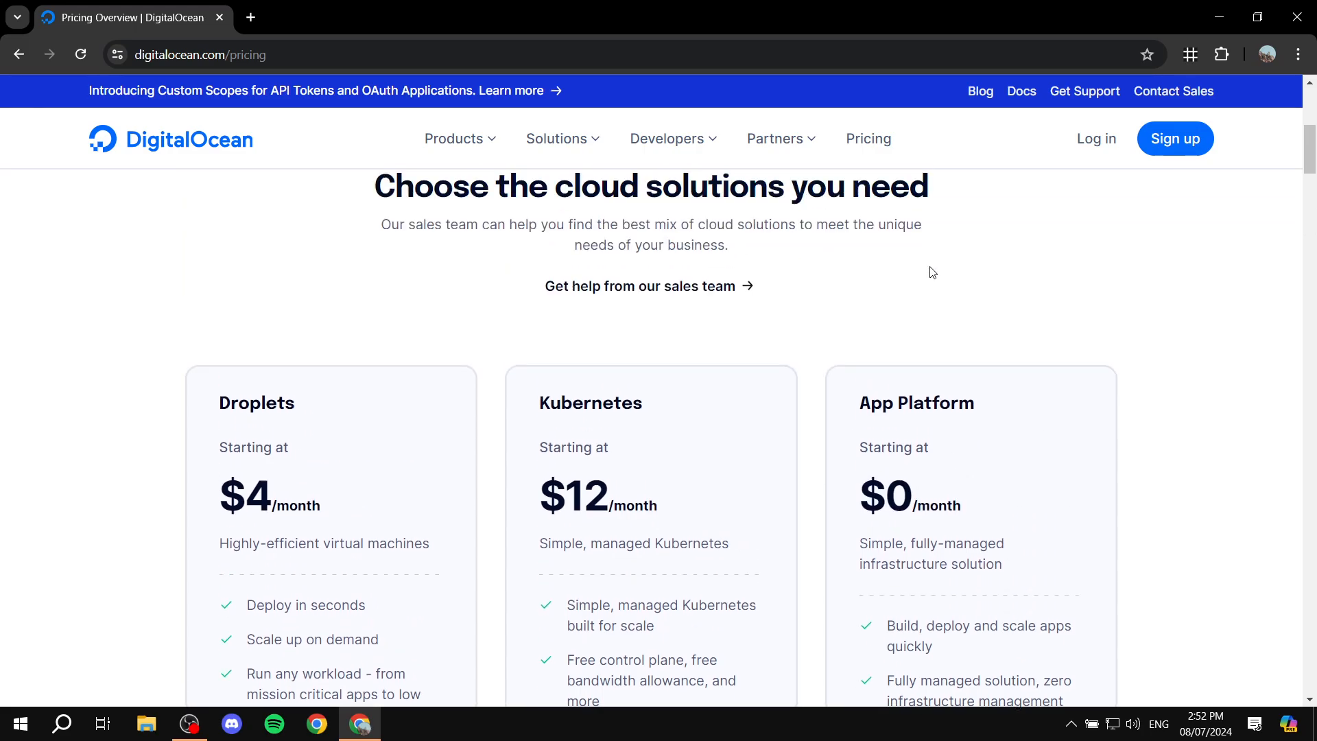
{"action": "scroll", "coordinate": [892, 240], "scroll_direction": "down", "scroll_amount": 3}
{"action": "left_click_drag", "start_coordinate": [858, 201], "coordinate": [1003, 206]}
{"action": "left_click", "coordinate": [1003, 207]}
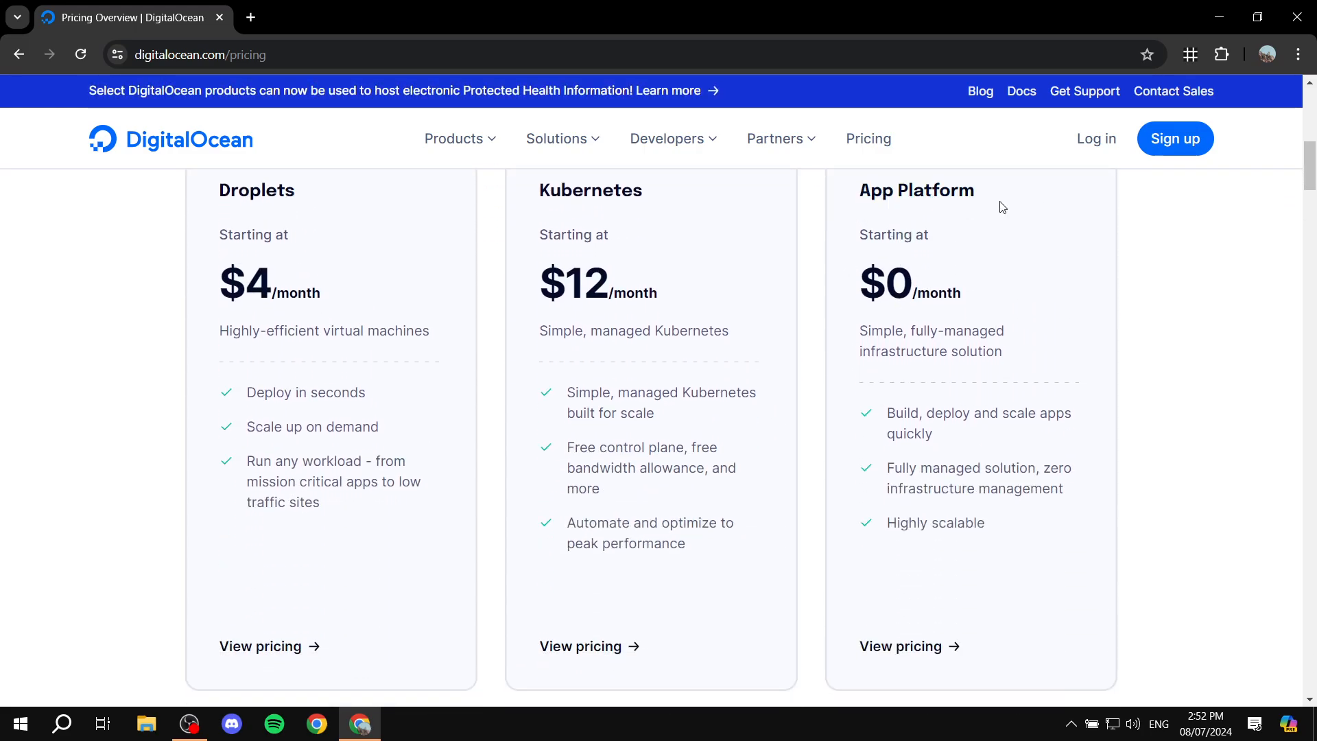
Step: Review the remaining pricing cards, from Functions, Databases and Spaces through Support Plans, Uptime and Backups
{"action": "scroll", "coordinate": [860, 308], "scroll_direction": "down", "scroll_amount": 5}
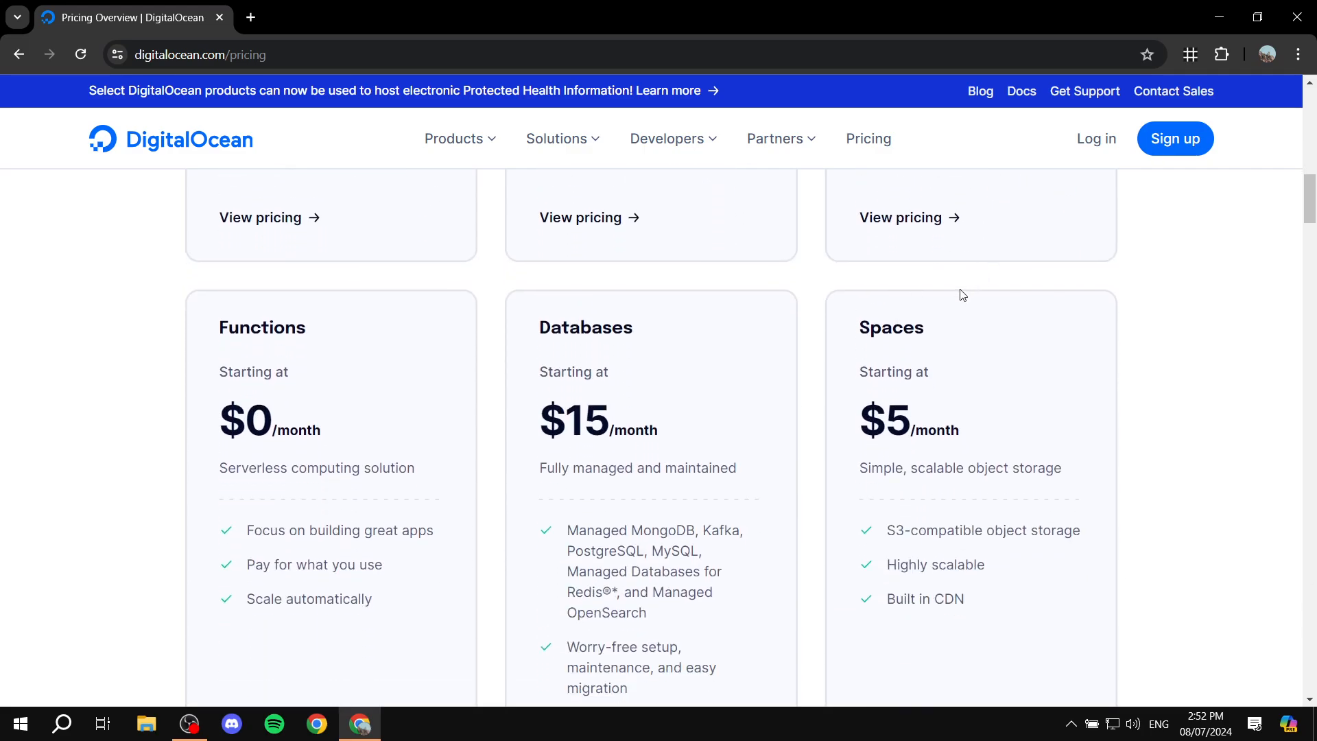
{"action": "scroll", "coordinate": [963, 295], "scroll_direction": "down", "scroll_amount": 6}
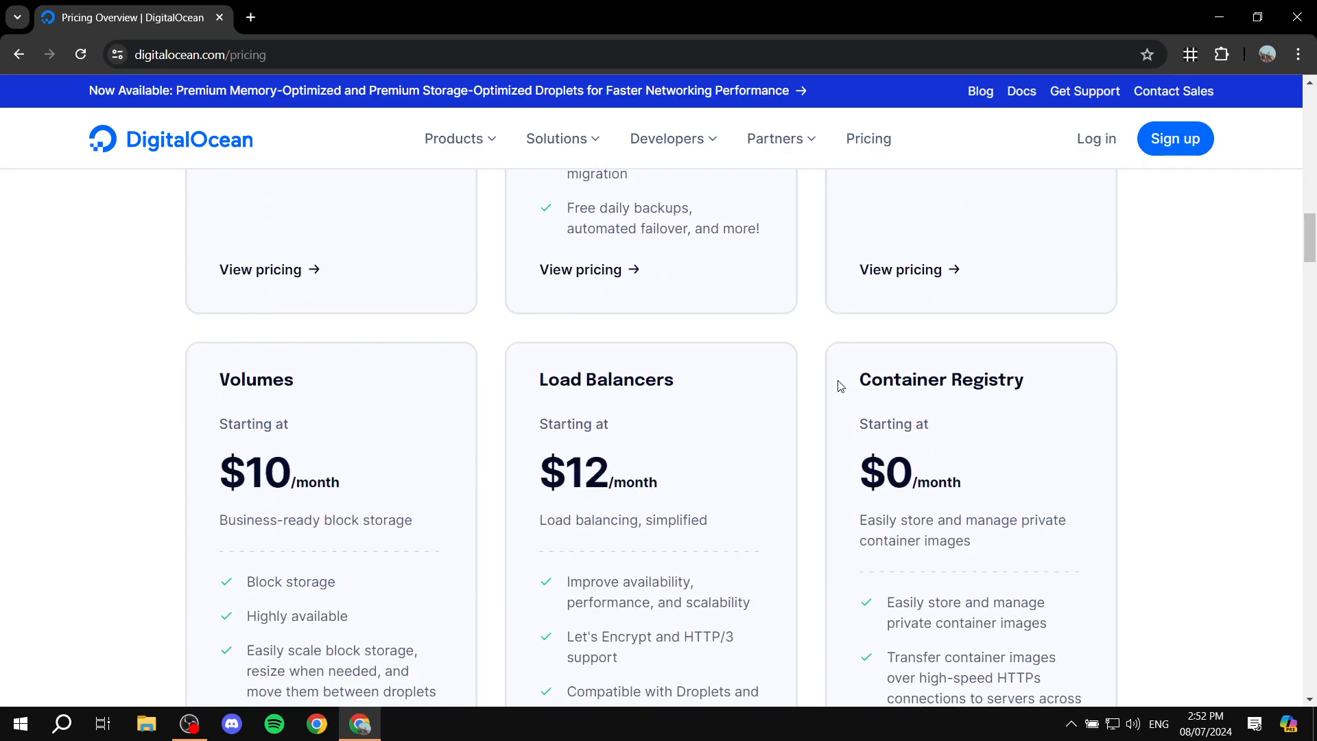
{"action": "scroll", "coordinate": [841, 386], "scroll_direction": "up", "scroll_amount": 6}
{"action": "scroll", "coordinate": [733, 398], "scroll_direction": "down", "scroll_amount": 6}
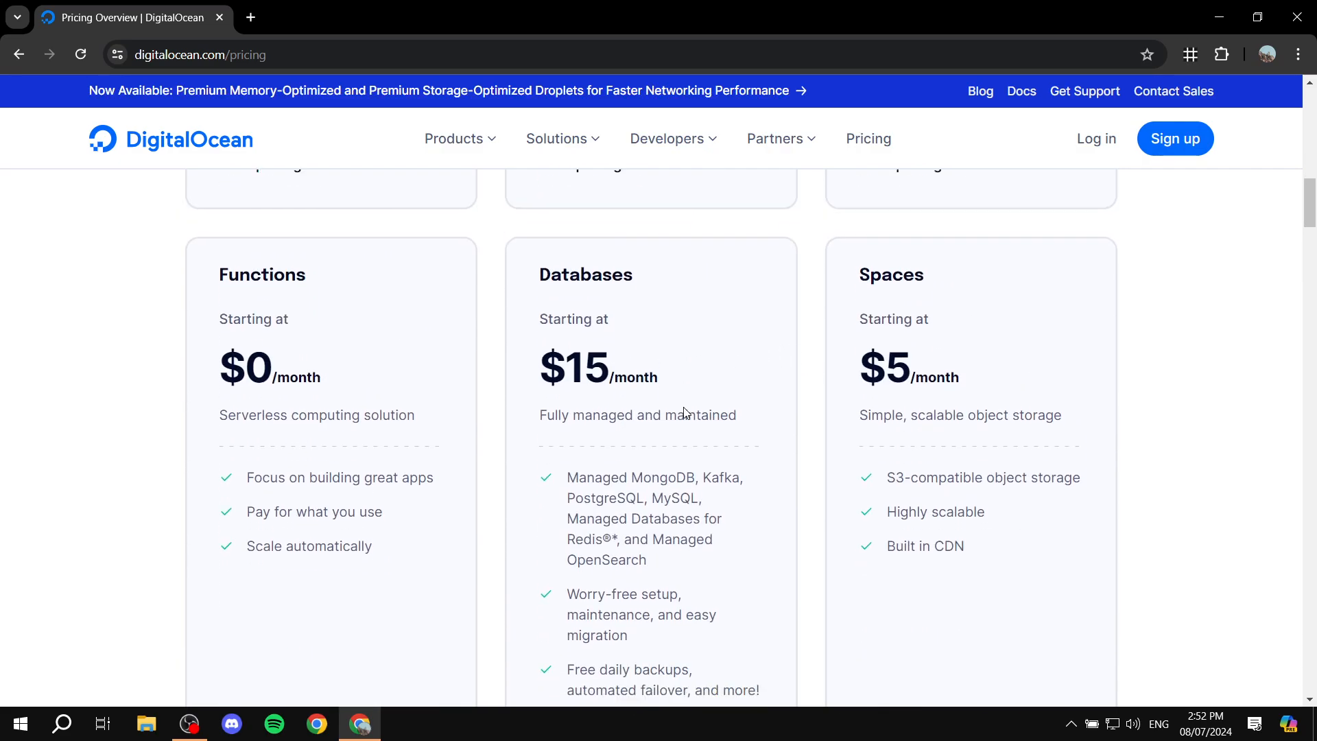
{"action": "scroll", "coordinate": [344, 426], "scroll_direction": "down", "scroll_amount": 5}
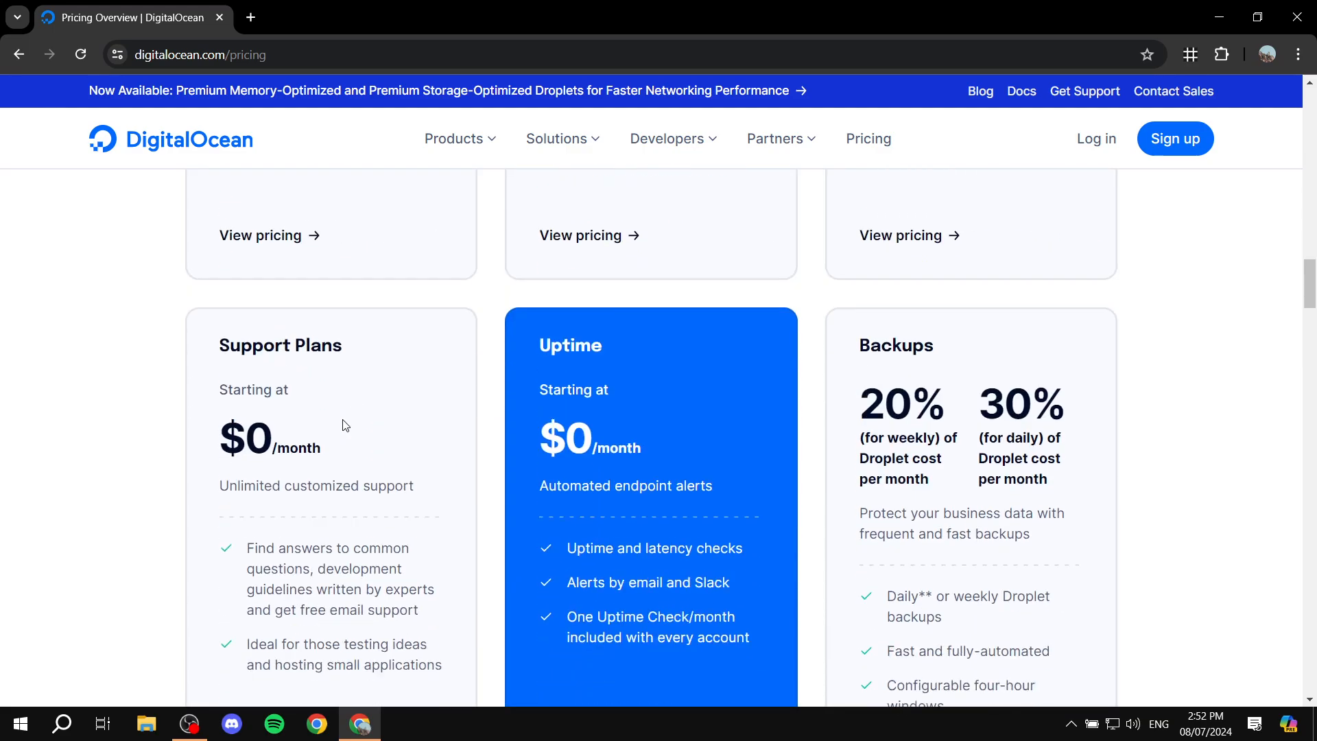
{"action": "scroll", "coordinate": [762, 391], "scroll_direction": "down", "scroll_amount": 5}
{"action": "scroll", "coordinate": [722, 394], "scroll_direction": "up", "scroll_amount": 8}
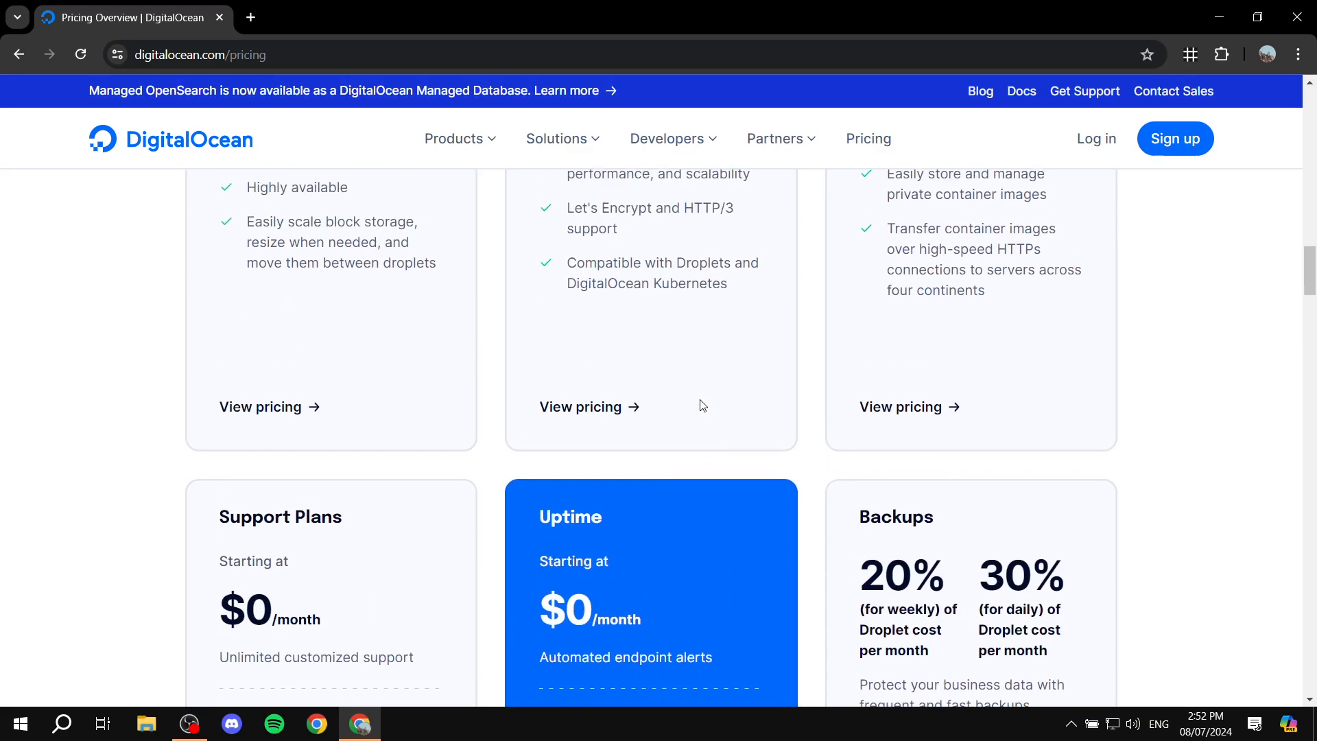
{"action": "scroll", "coordinate": [529, 403], "scroll_direction": "up", "scroll_amount": 9}
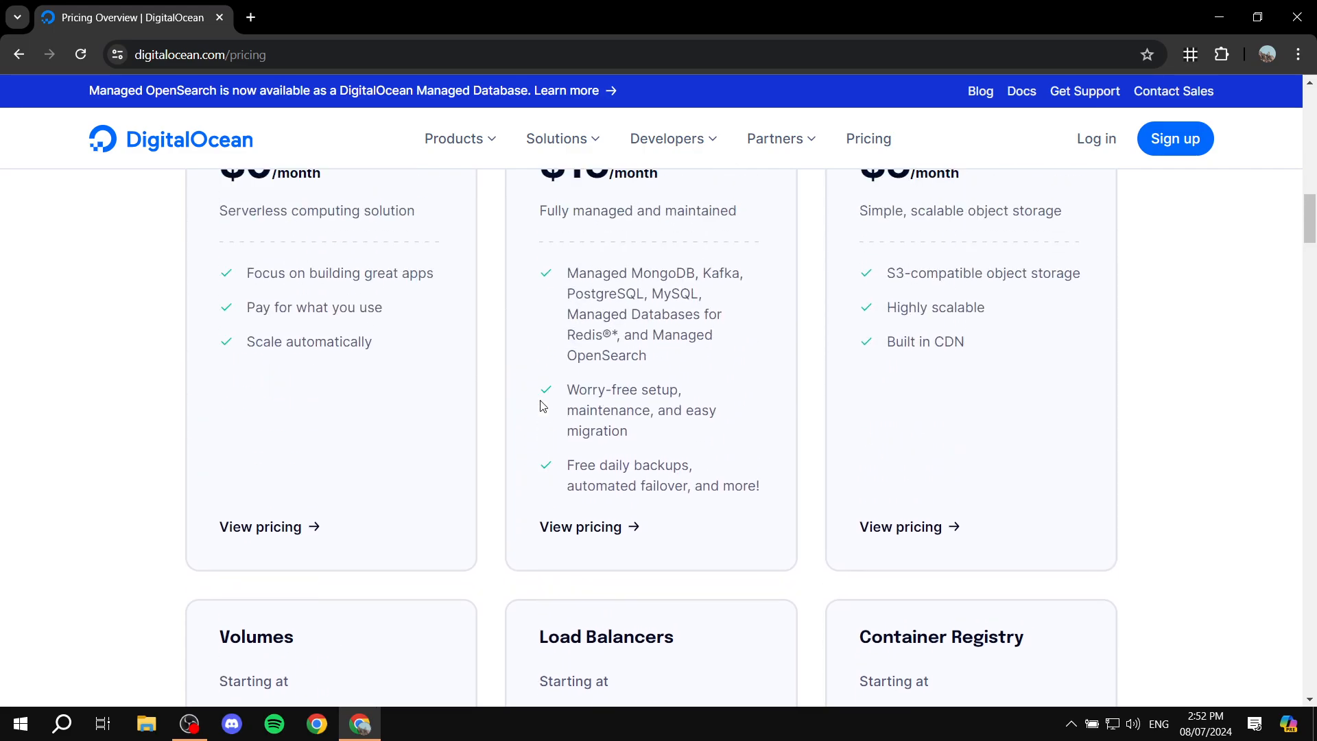
{"action": "scroll", "coordinate": [612, 413], "scroll_direction": "up", "scroll_amount": 10}
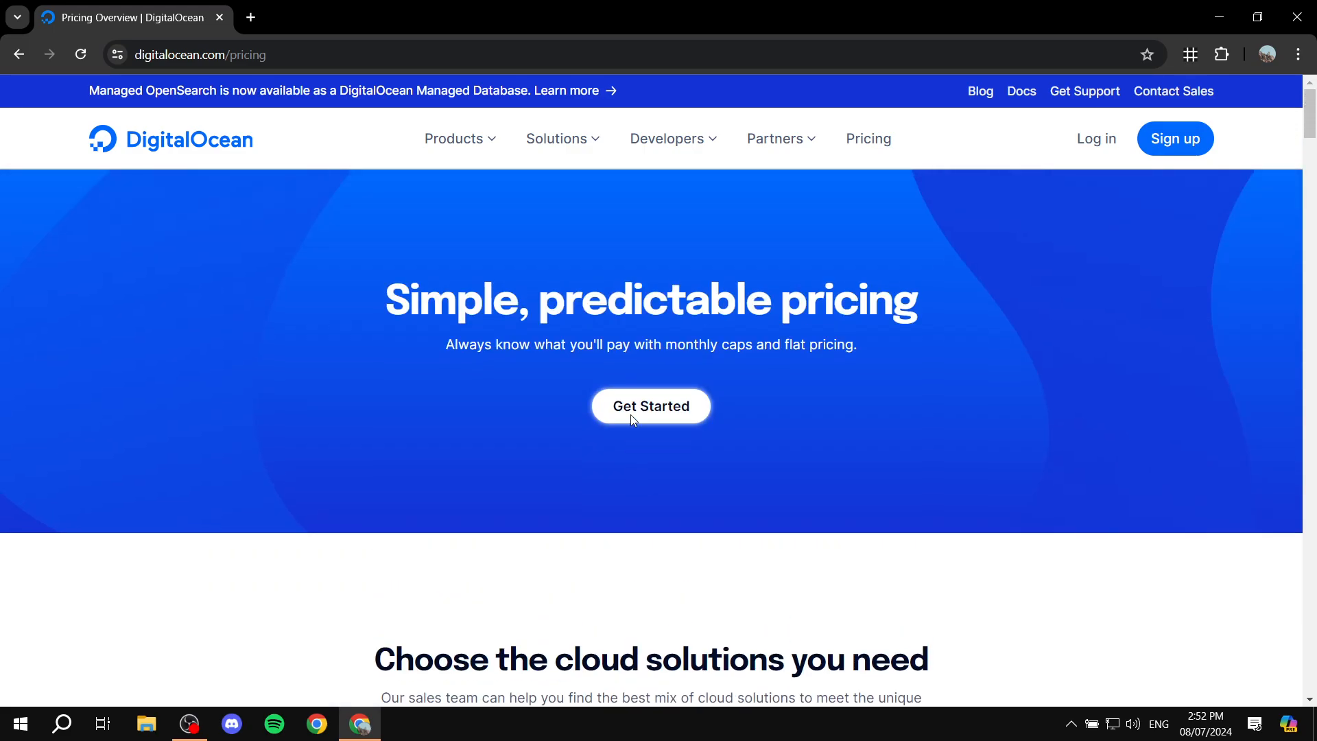
Step: Return to the DigitalOcean homepage and start signing up for an account
{"action": "left_click", "coordinate": [215, 150]}
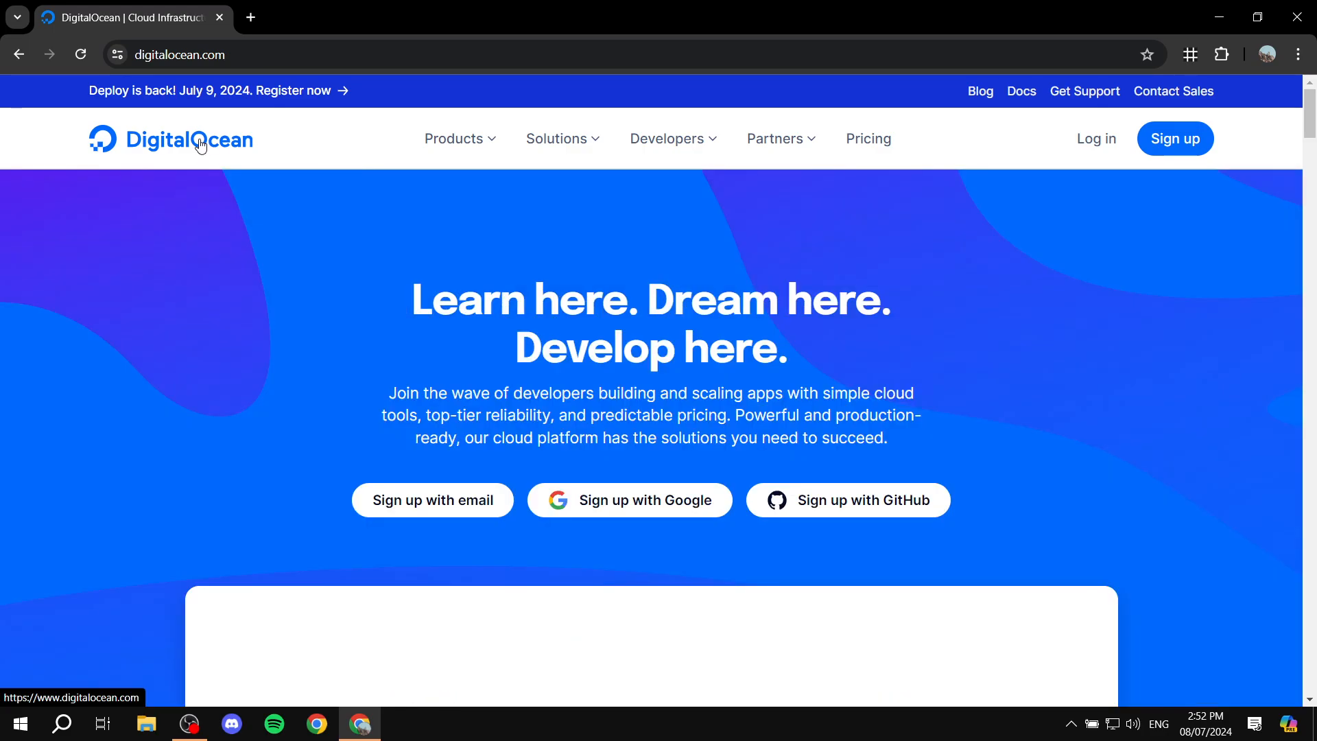
{"action": "left_click", "coordinate": [1196, 150]}
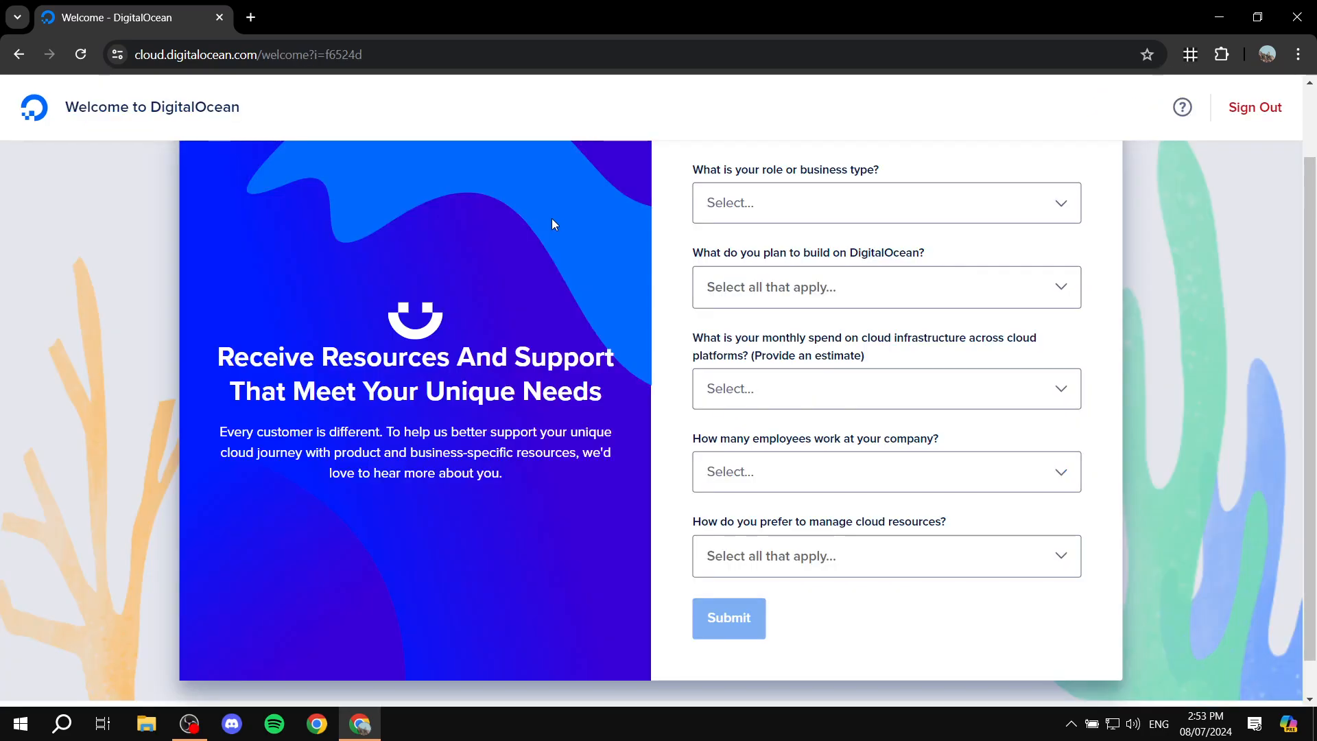
Step: Answer the role or business type question in the welcome survey with E-commerce company
{"action": "scroll", "coordinate": [555, 224], "scroll_direction": "up", "scroll_amount": 2}
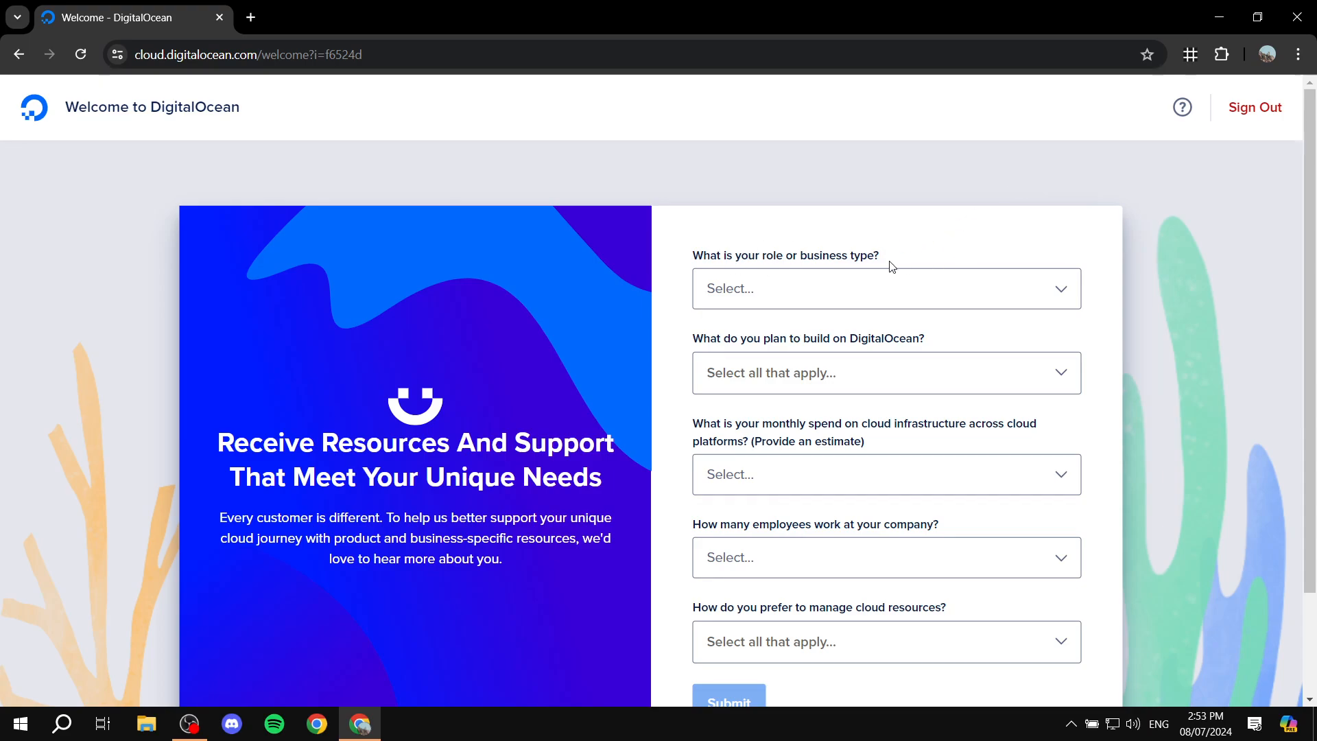
{"action": "left_click", "coordinate": [891, 290]}
{"action": "scroll", "coordinate": [850, 391], "scroll_direction": "down", "scroll_amount": 2}
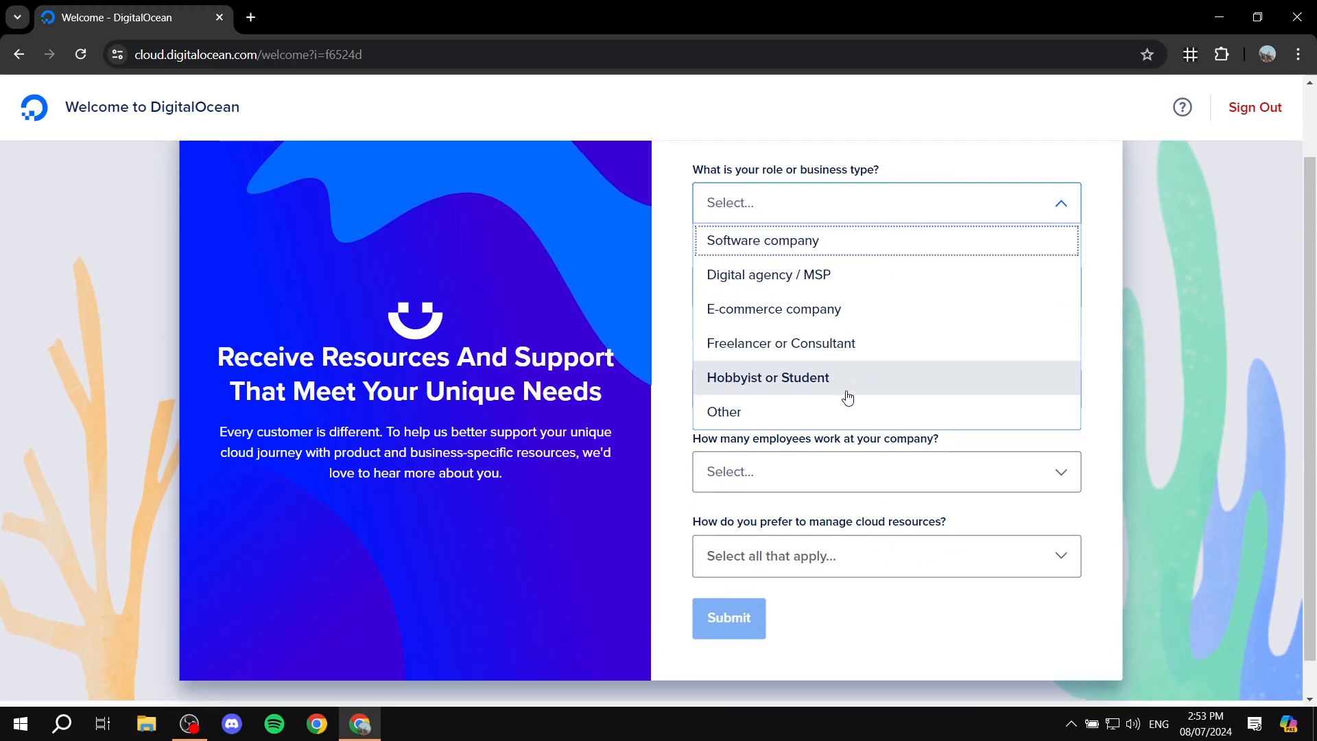
{"action": "left_click", "coordinate": [840, 323]}
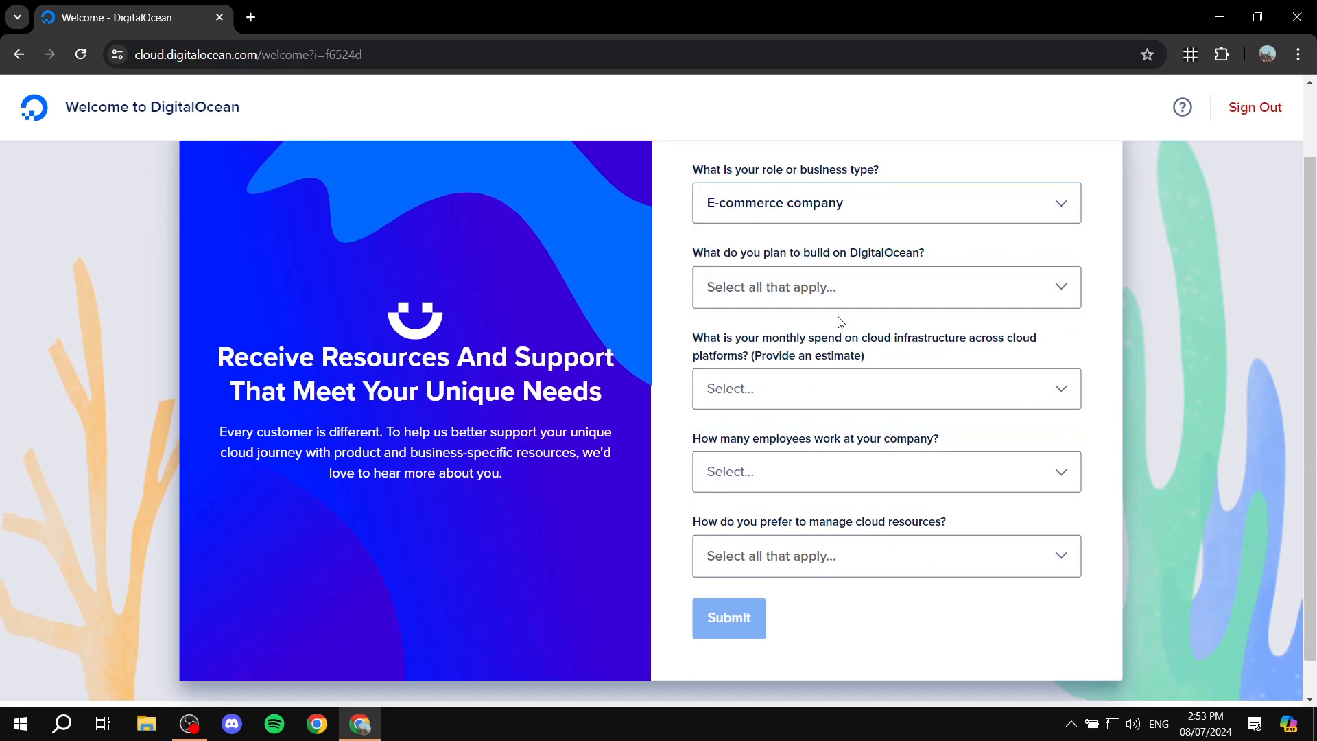
{"action": "left_click", "coordinate": [836, 223]}
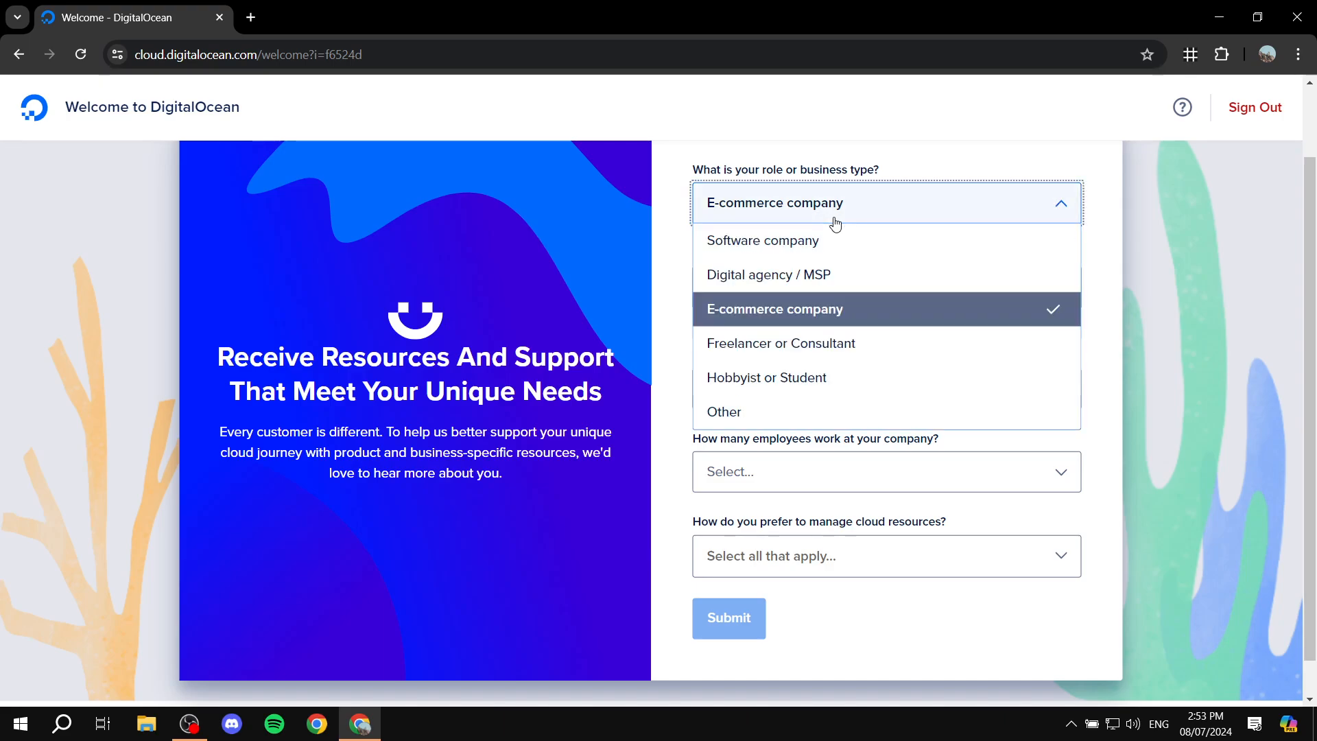
{"action": "left_click", "coordinate": [833, 221]}
Step: Review the options for what to build on DigitalOcean, trying Data analytics infrastructure and clearing that choice
{"action": "left_click_drag", "start_coordinate": [690, 264], "coordinate": [928, 256]}
{"action": "left_click", "coordinate": [974, 256]}
{"action": "left_click", "coordinate": [845, 303]}
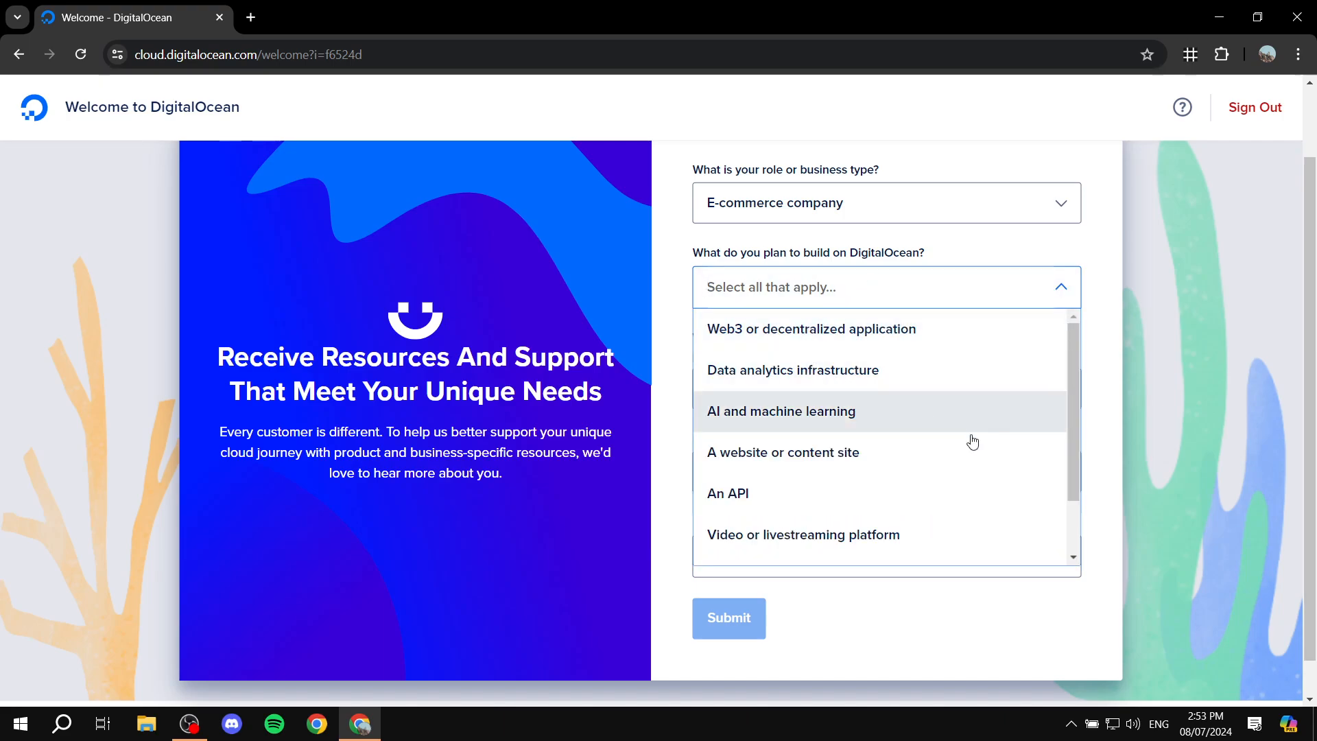
{"action": "scroll", "coordinate": [844, 412], "scroll_direction": "down", "scroll_amount": 2}
{"action": "scroll", "coordinate": [919, 428], "scroll_direction": "down", "scroll_amount": 1}
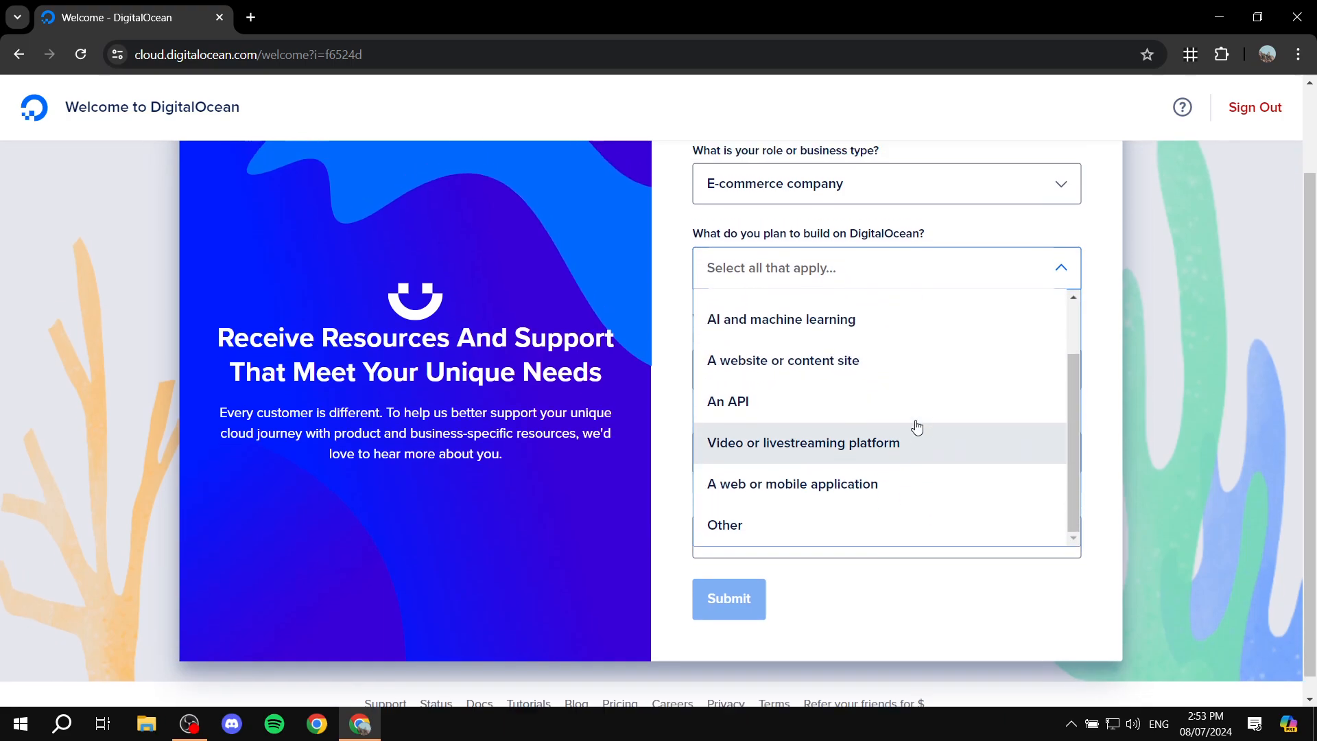
{"action": "scroll", "coordinate": [915, 426], "scroll_direction": "up", "scroll_amount": 2}
{"action": "scroll", "coordinate": [815, 452], "scroll_direction": "up", "scroll_amount": 2}
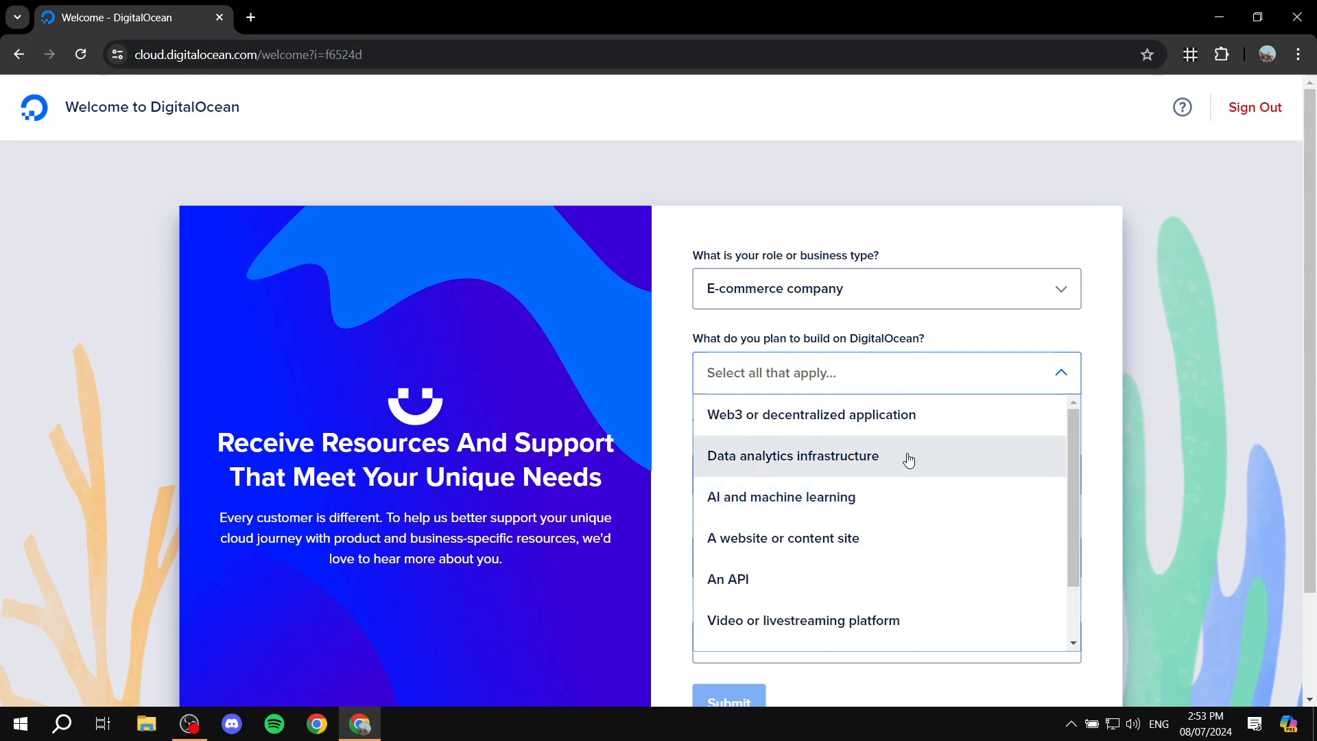
{"action": "scroll", "coordinate": [905, 446], "scroll_direction": "down", "scroll_amount": 2}
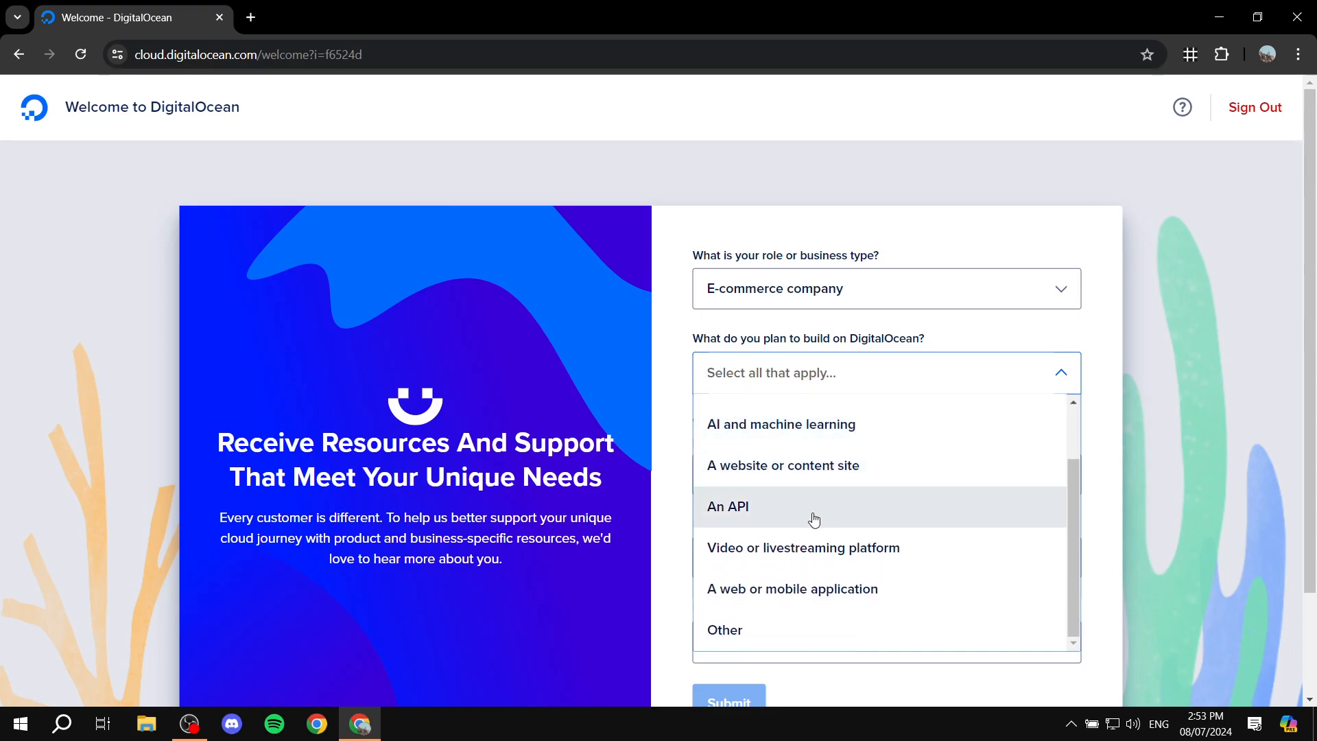
{"action": "scroll", "coordinate": [816, 516], "scroll_direction": "down", "scroll_amount": 1}
{"action": "scroll", "coordinate": [831, 506], "scroll_direction": "up", "scroll_amount": 2}
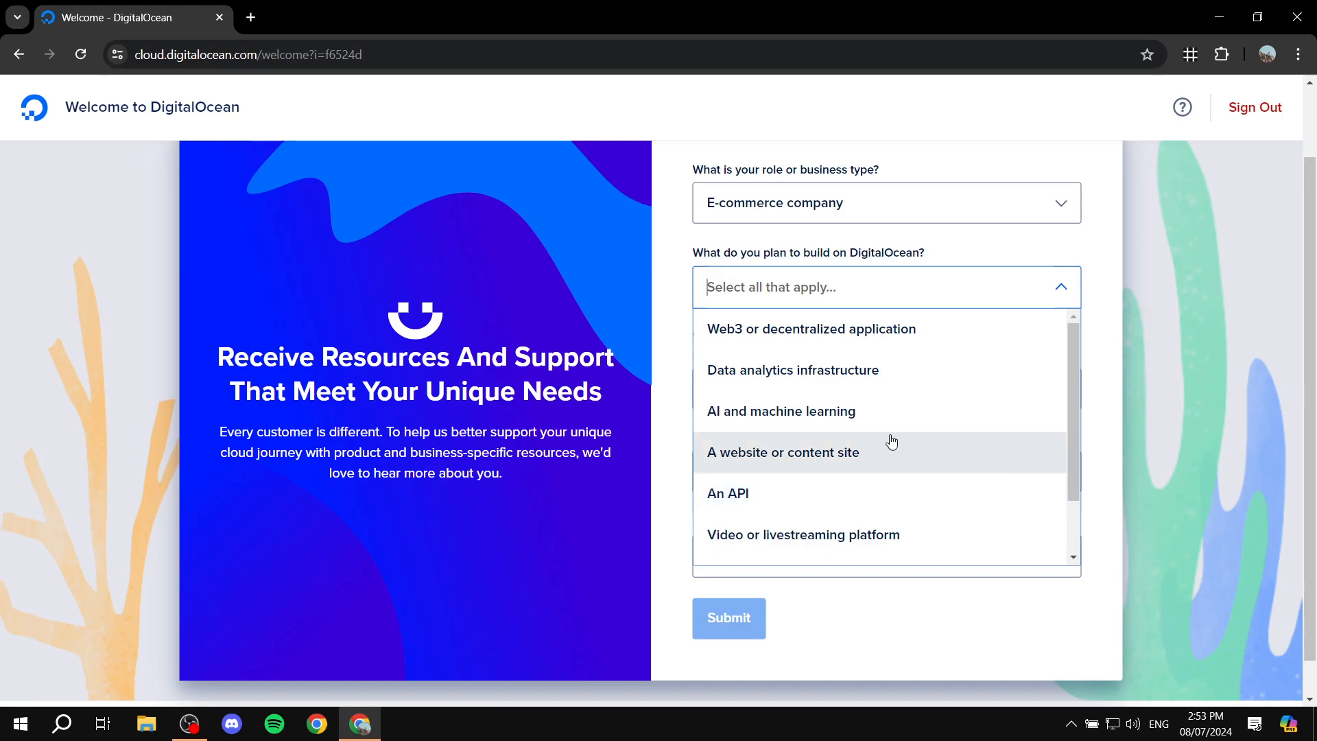
{"action": "left_click", "coordinate": [815, 380]}
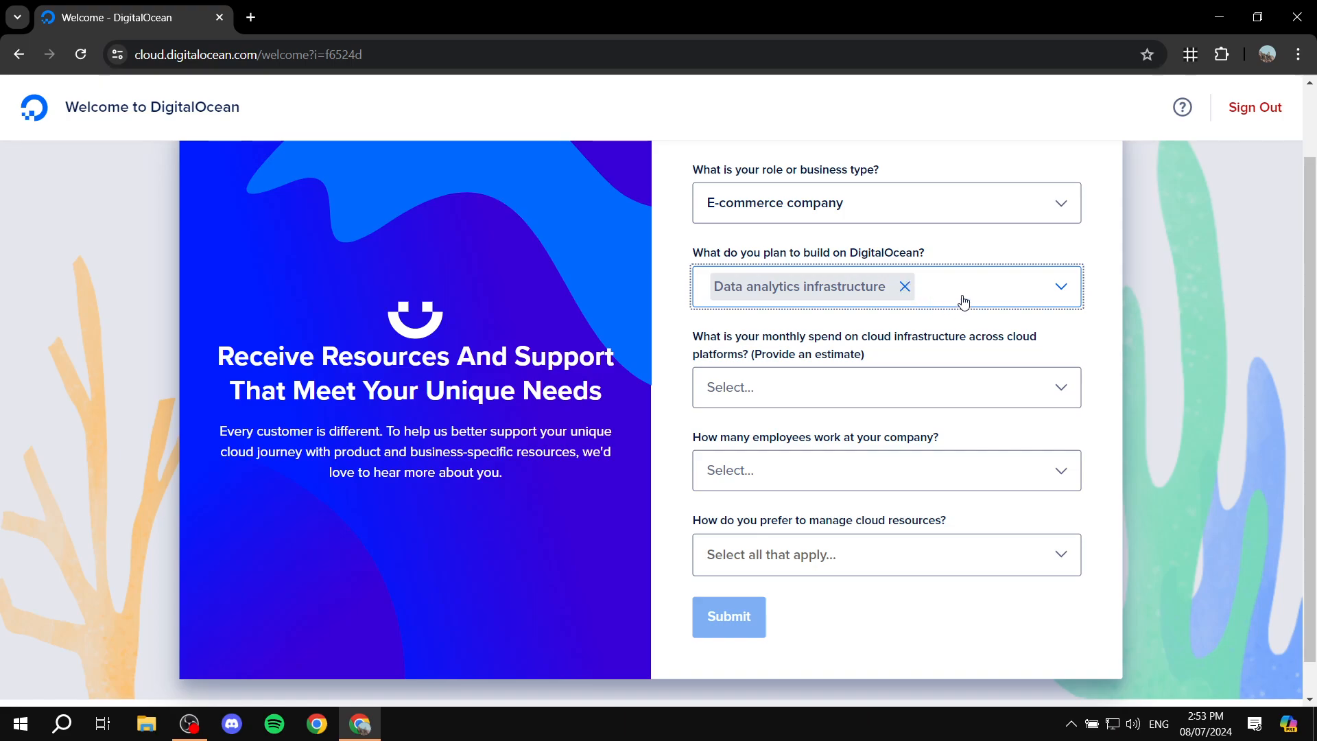
{"action": "left_click", "coordinate": [906, 293]}
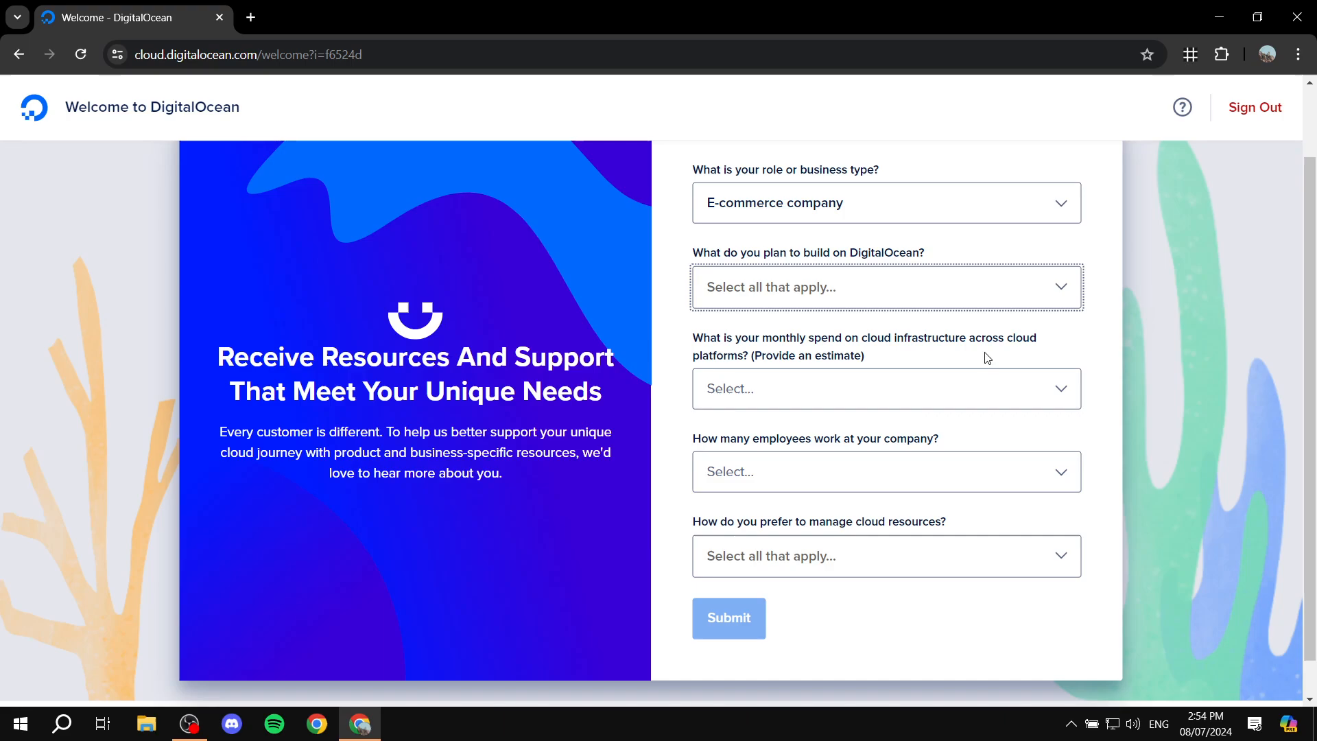
Step: Set the estimated monthly spend on cloud infrastructure to $0 - $50 in the survey
{"action": "left_click", "coordinate": [939, 385]}
{"action": "left_click", "coordinate": [825, 430]}
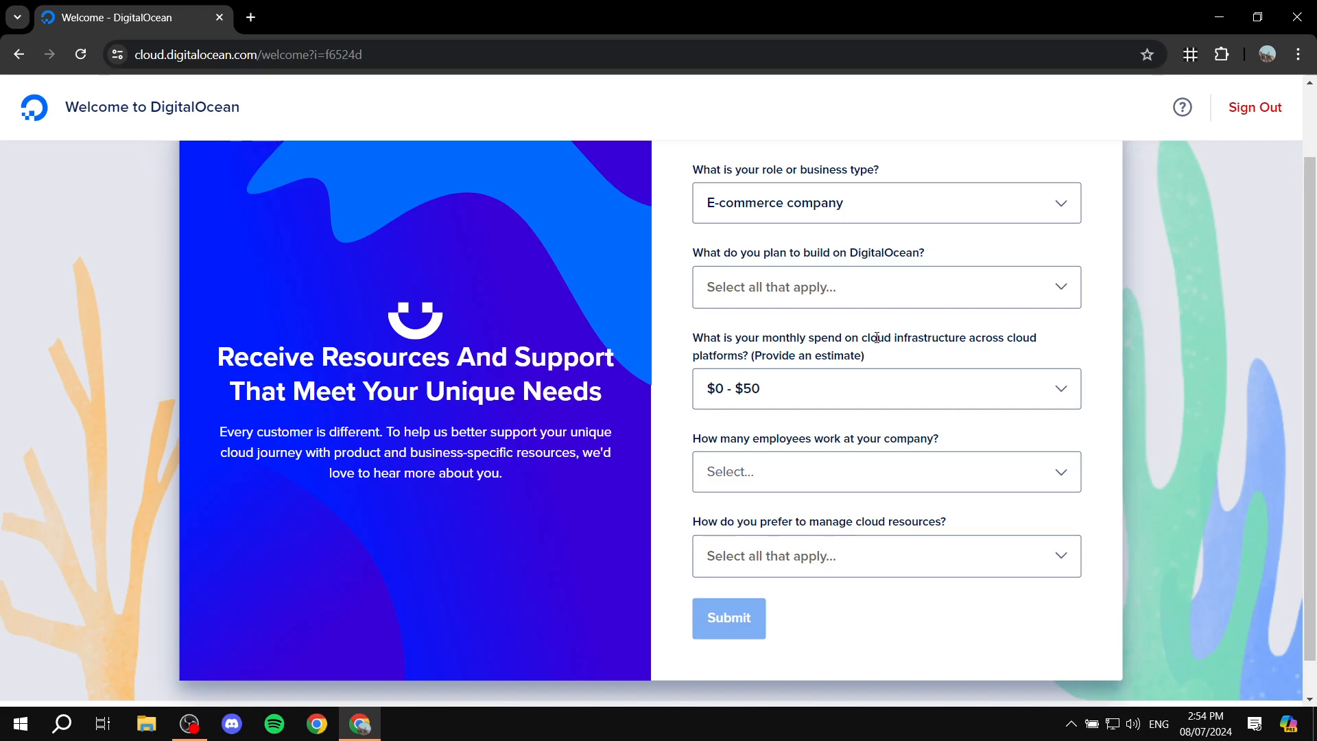
{"action": "scroll", "coordinate": [451, 350], "scroll_direction": "up", "scroll_amount": 2}
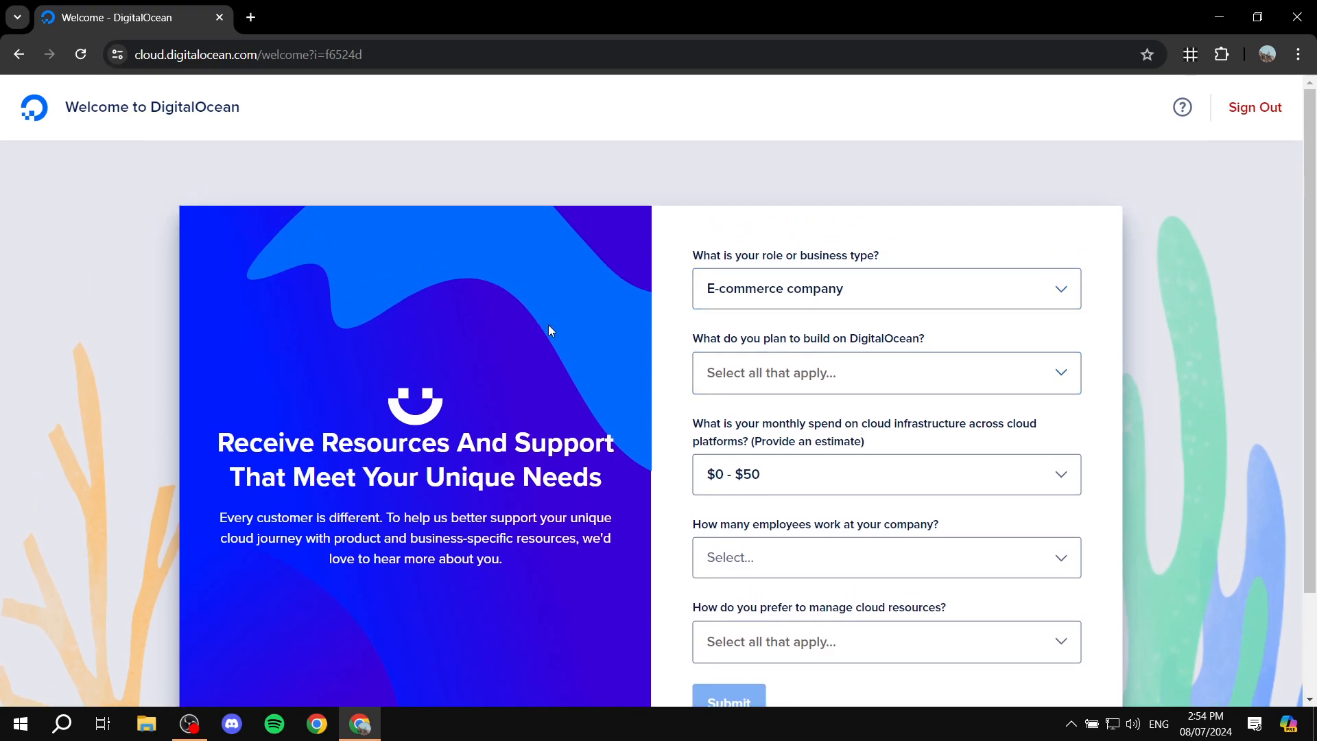
{"action": "scroll", "coordinate": [549, 323], "scroll_direction": "down", "scroll_amount": 2}
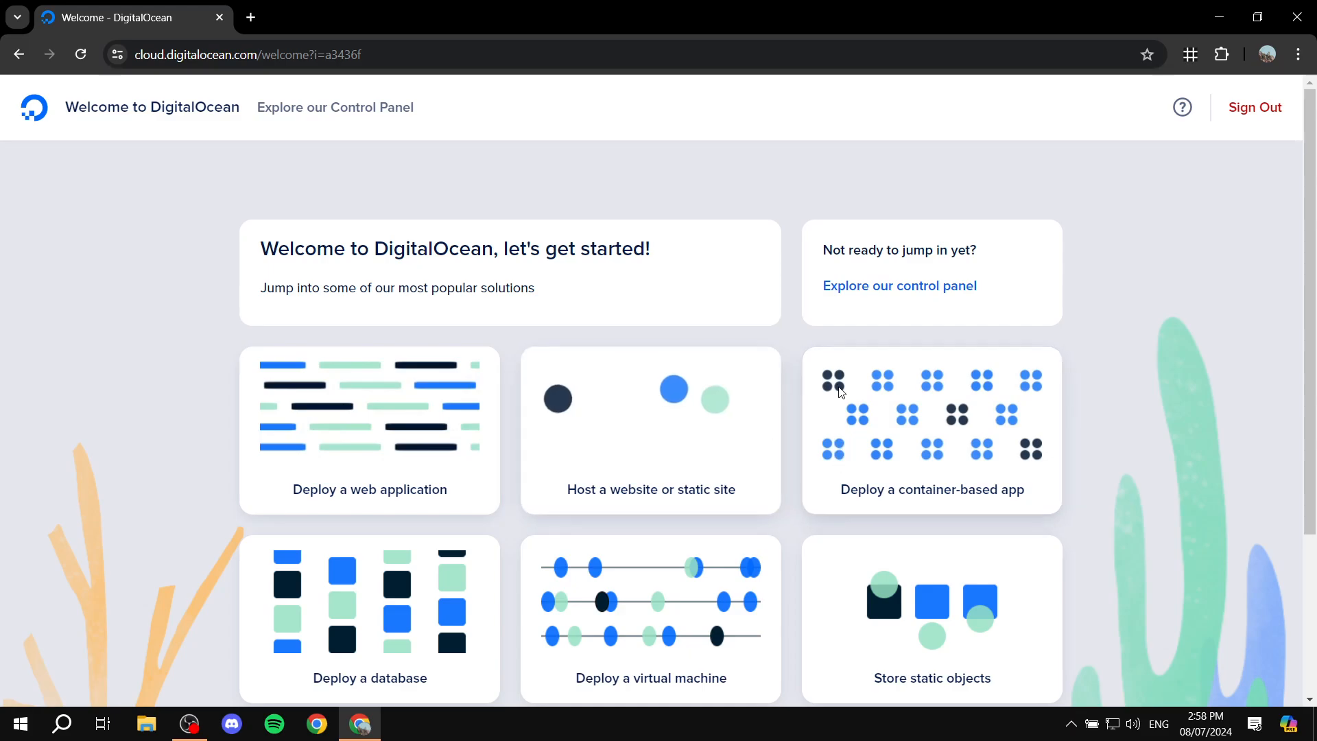
Step: Look over the popular solutions on the welcome page and go to the control panel
{"action": "scroll", "coordinate": [926, 485], "scroll_direction": "down", "scroll_amount": 3}
{"action": "scroll", "coordinate": [766, 396], "scroll_direction": "up", "scroll_amount": 3}
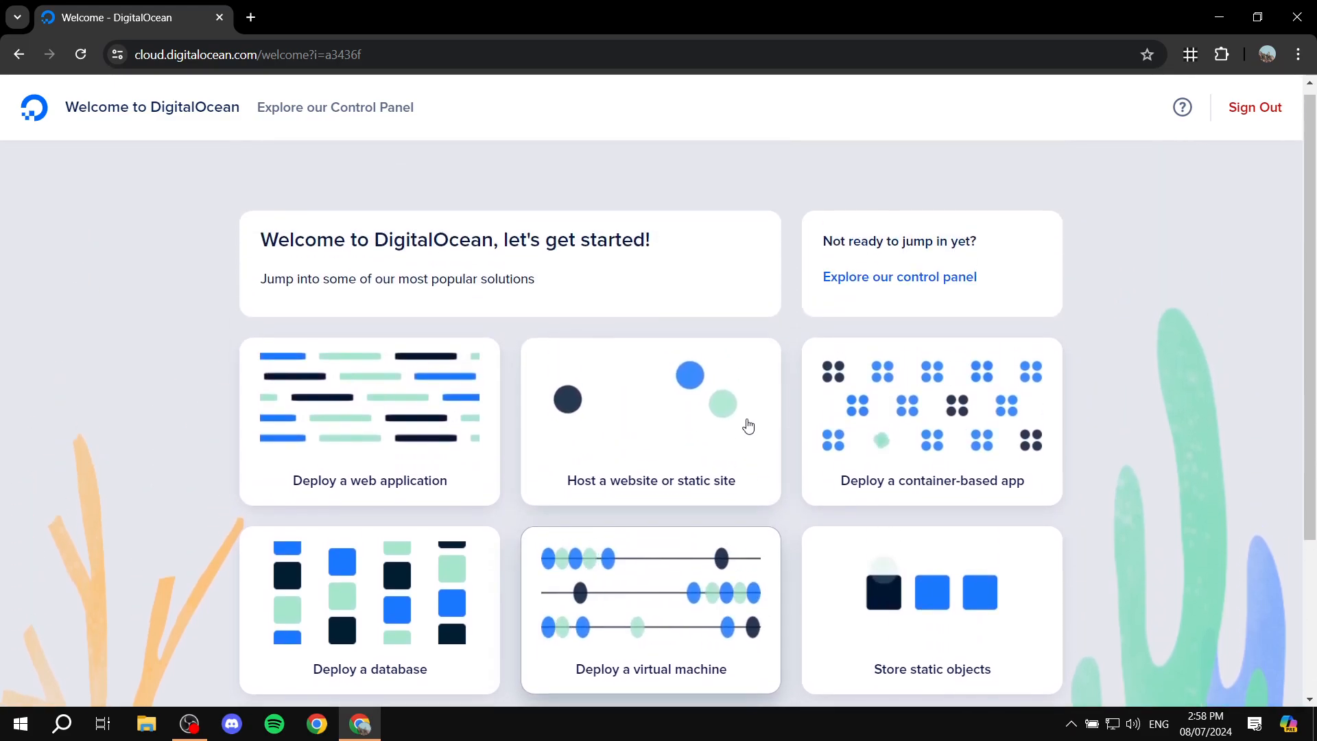
{"action": "left_click", "coordinate": [897, 287]}
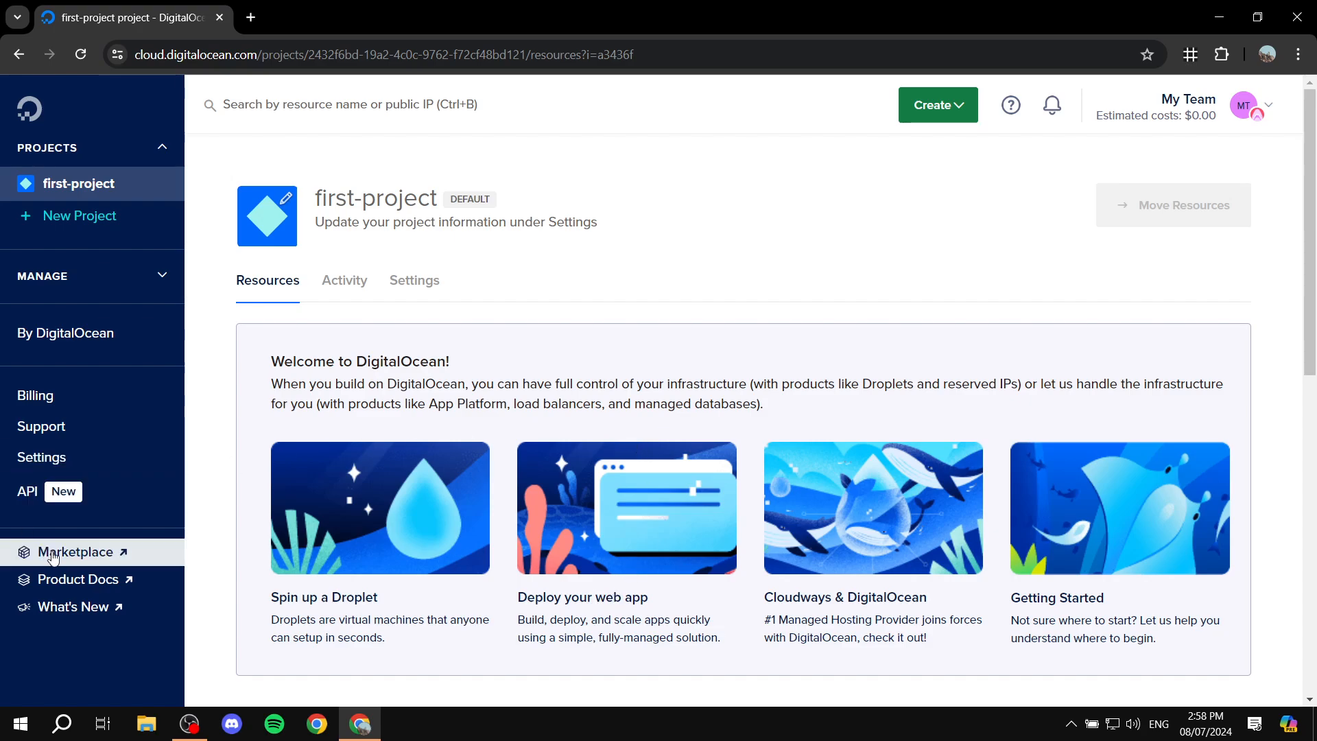
Step: Open the DigitalOcean Marketplace and examine its New & Noteworthy solutions, including Devprime and Keycloak
{"action": "left_click", "coordinate": [87, 556]}
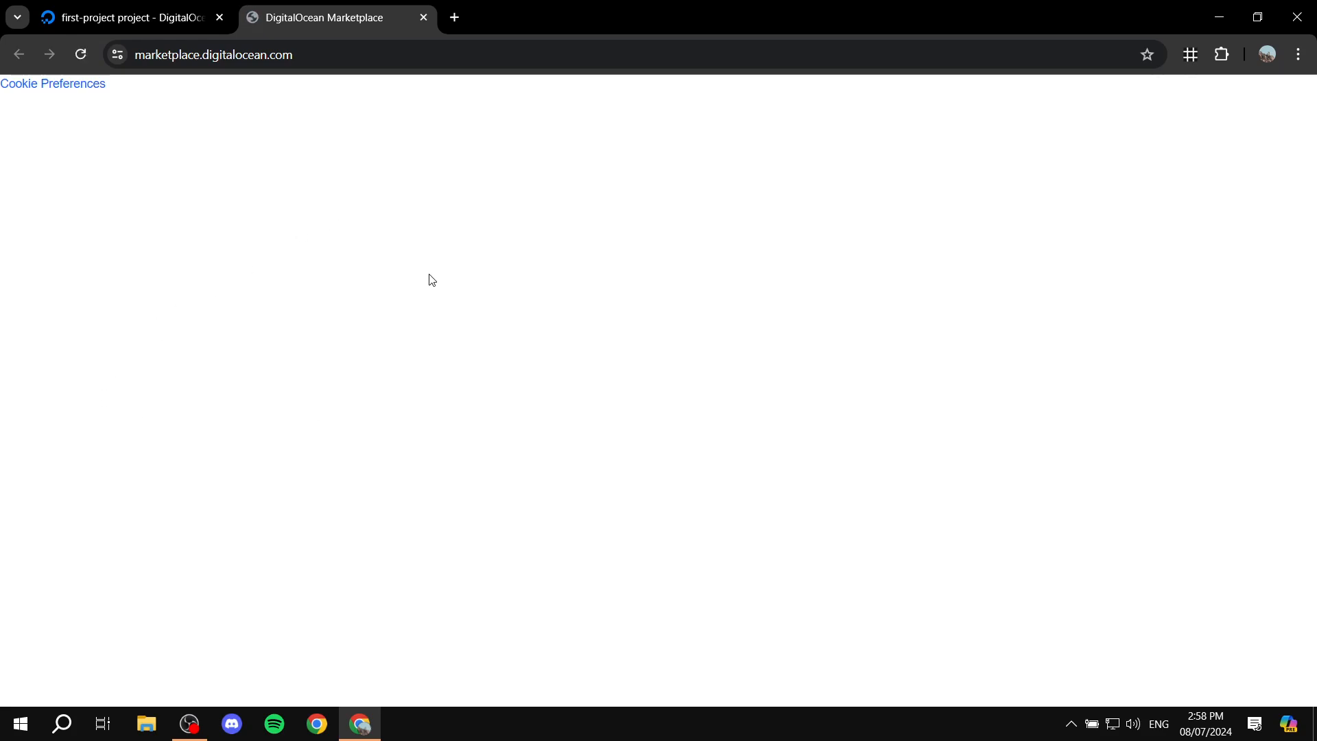
{"action": "scroll", "coordinate": [537, 363], "scroll_direction": "down", "scroll_amount": 1}
{"action": "scroll", "coordinate": [537, 368], "scroll_direction": "down", "scroll_amount": 5}
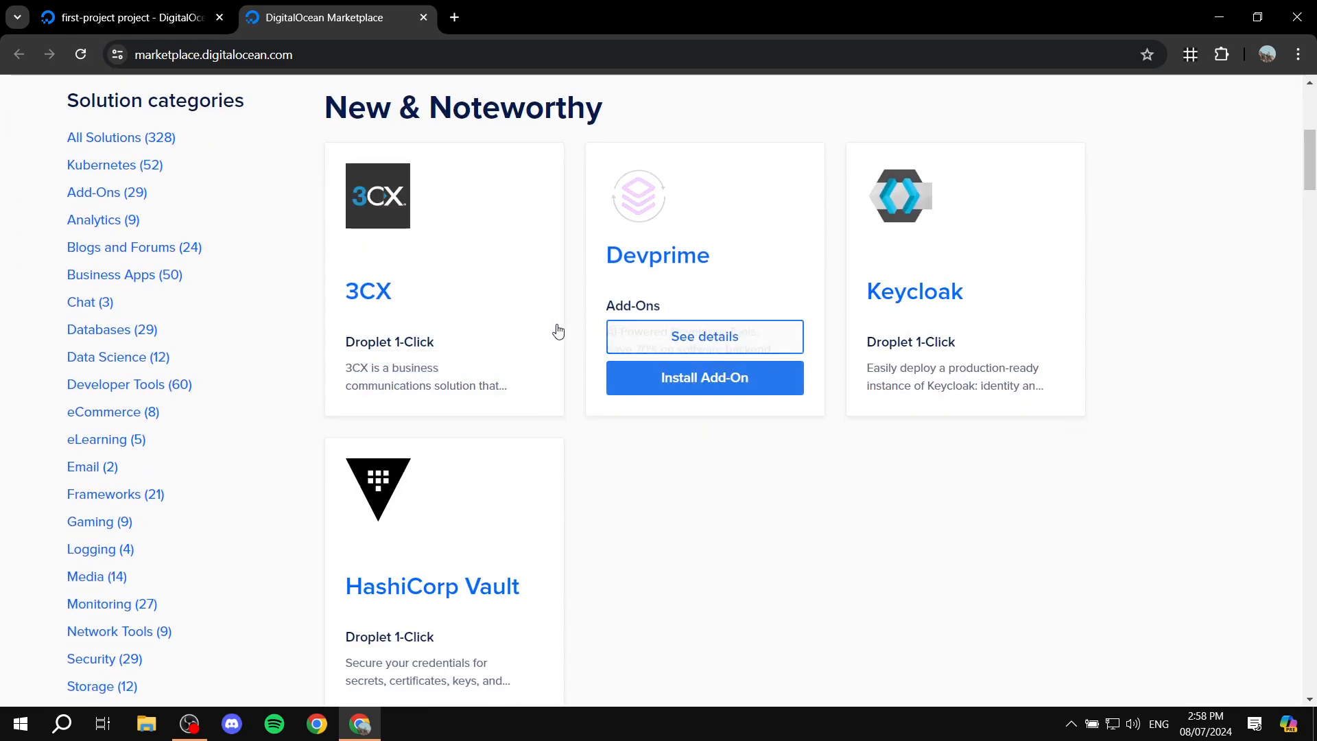
{"action": "mouse_move", "coordinate": [798, 328]}
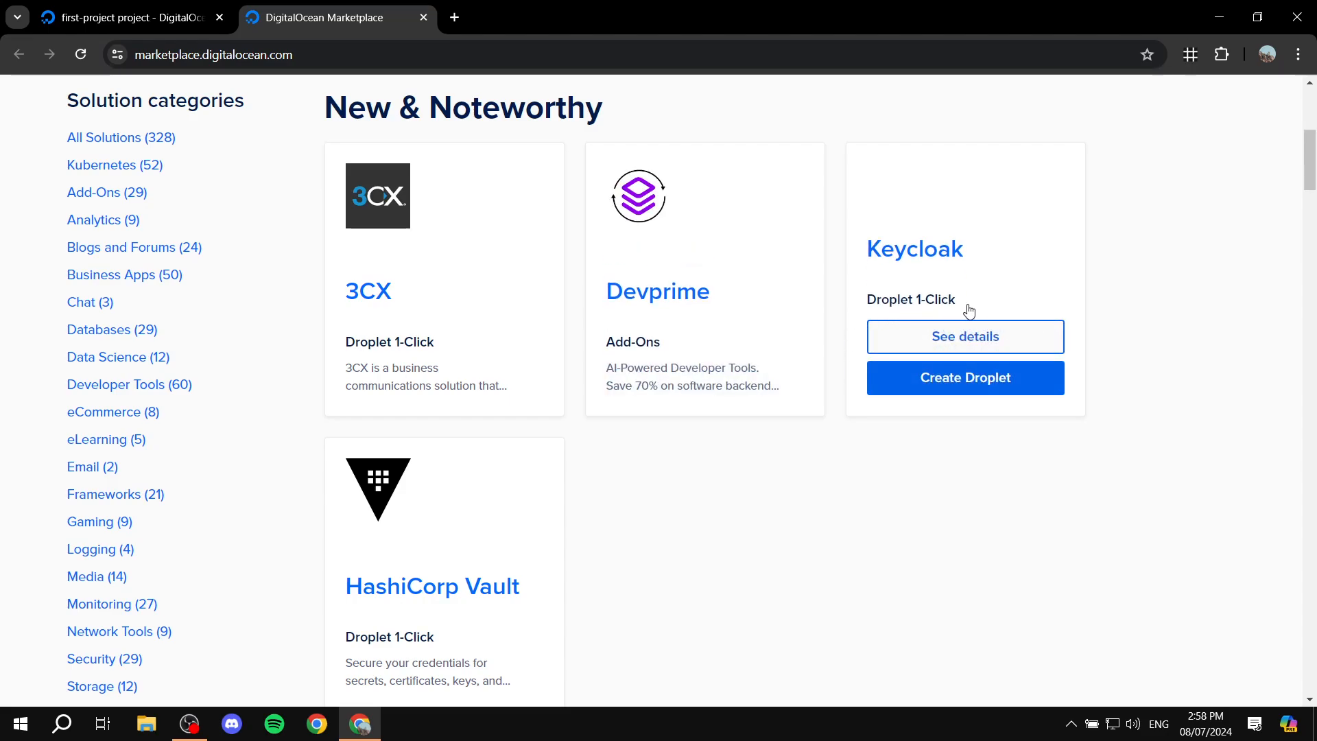
{"action": "scroll", "coordinate": [885, 309], "scroll_direction": "up", "scroll_amount": 2}
Step: Browse the Marketplace's Droplet 1-Click and add-on listings from WordPress and Plesk to Odoo ERP, and close the Marketplace
{"action": "scroll", "coordinate": [659, 316], "scroll_direction": "down", "scroll_amount": 3}
{"action": "scroll", "coordinate": [659, 315], "scroll_direction": "down", "scroll_amount": 9}
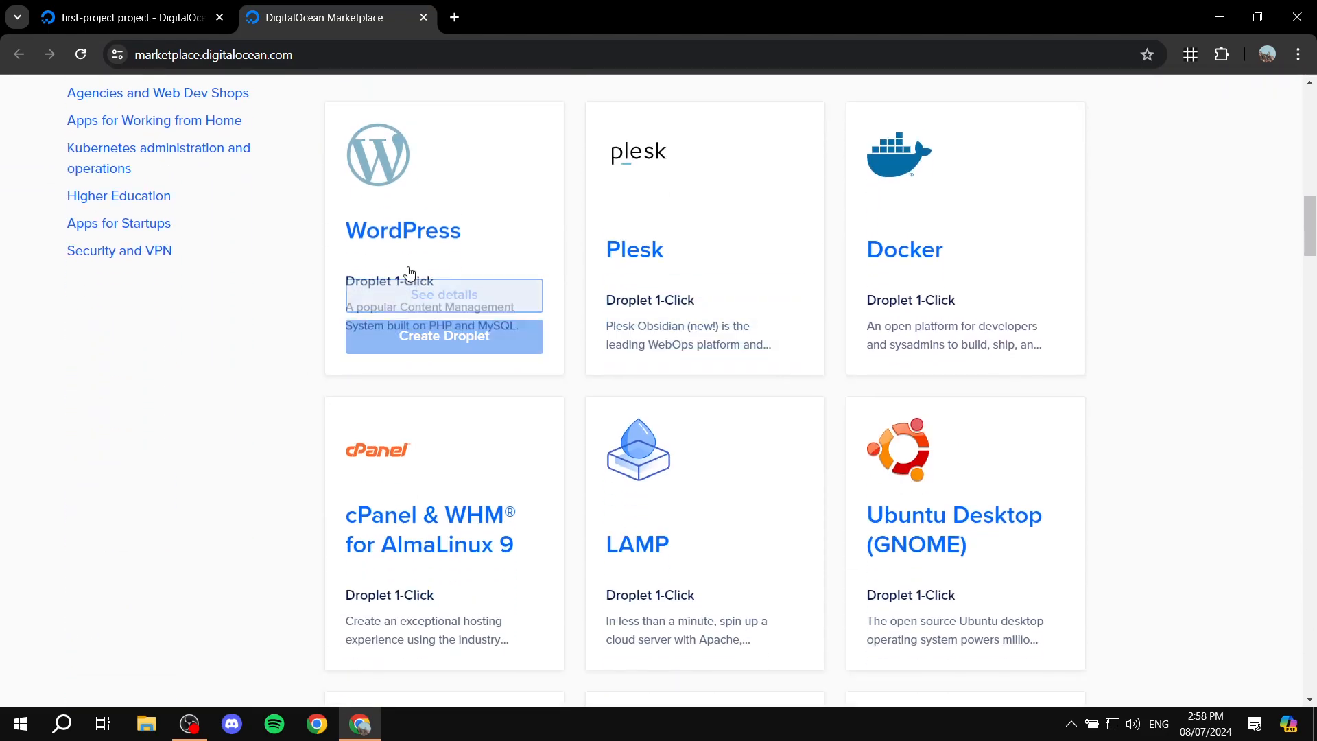
{"action": "mouse_move", "coordinate": [990, 324]}
{"action": "scroll", "coordinate": [782, 373], "scroll_direction": "down", "scroll_amount": 3}
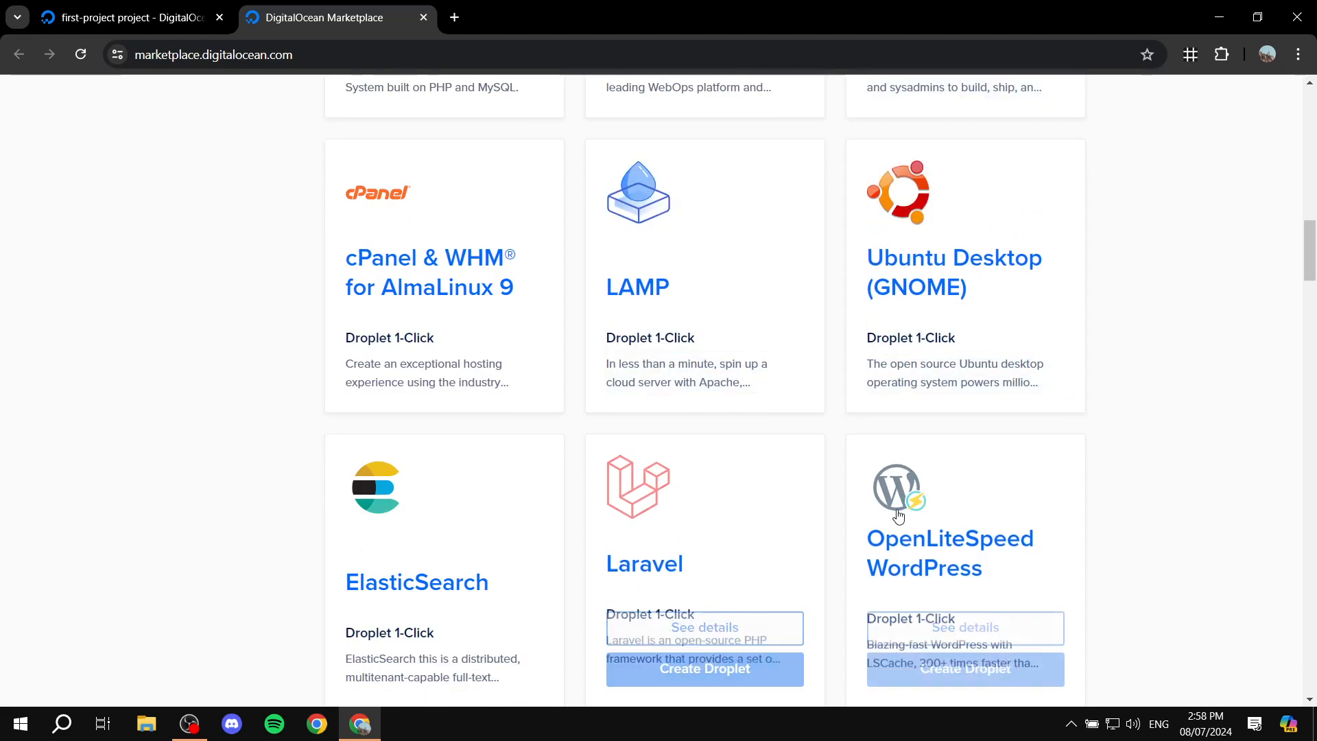
{"action": "scroll", "coordinate": [858, 464], "scroll_direction": "down", "scroll_amount": 6}
{"action": "scroll", "coordinate": [781, 336], "scroll_direction": "down", "scroll_amount": 6}
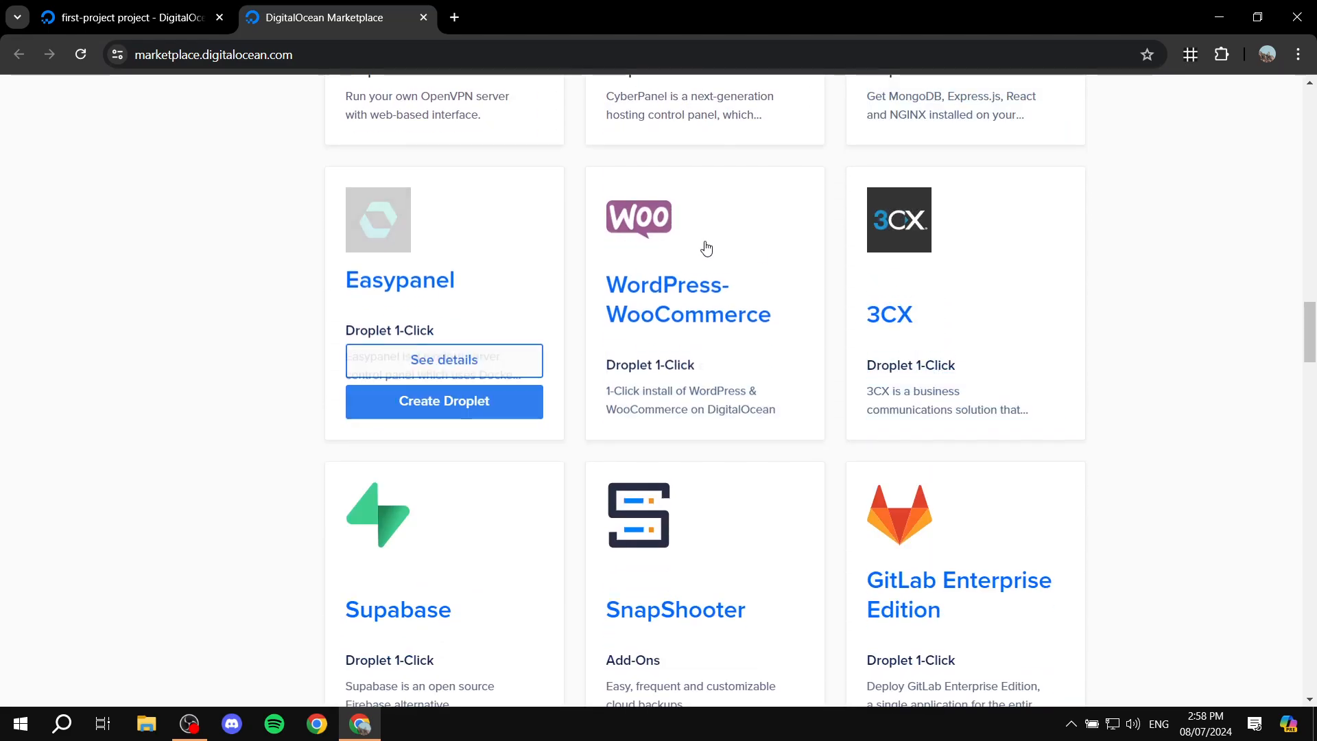
{"action": "mouse_move", "coordinate": [638, 276]}
{"action": "scroll", "coordinate": [632, 268], "scroll_direction": "down", "scroll_amount": 6}
{"action": "scroll", "coordinate": [583, 267], "scroll_direction": "up", "scroll_amount": 3}
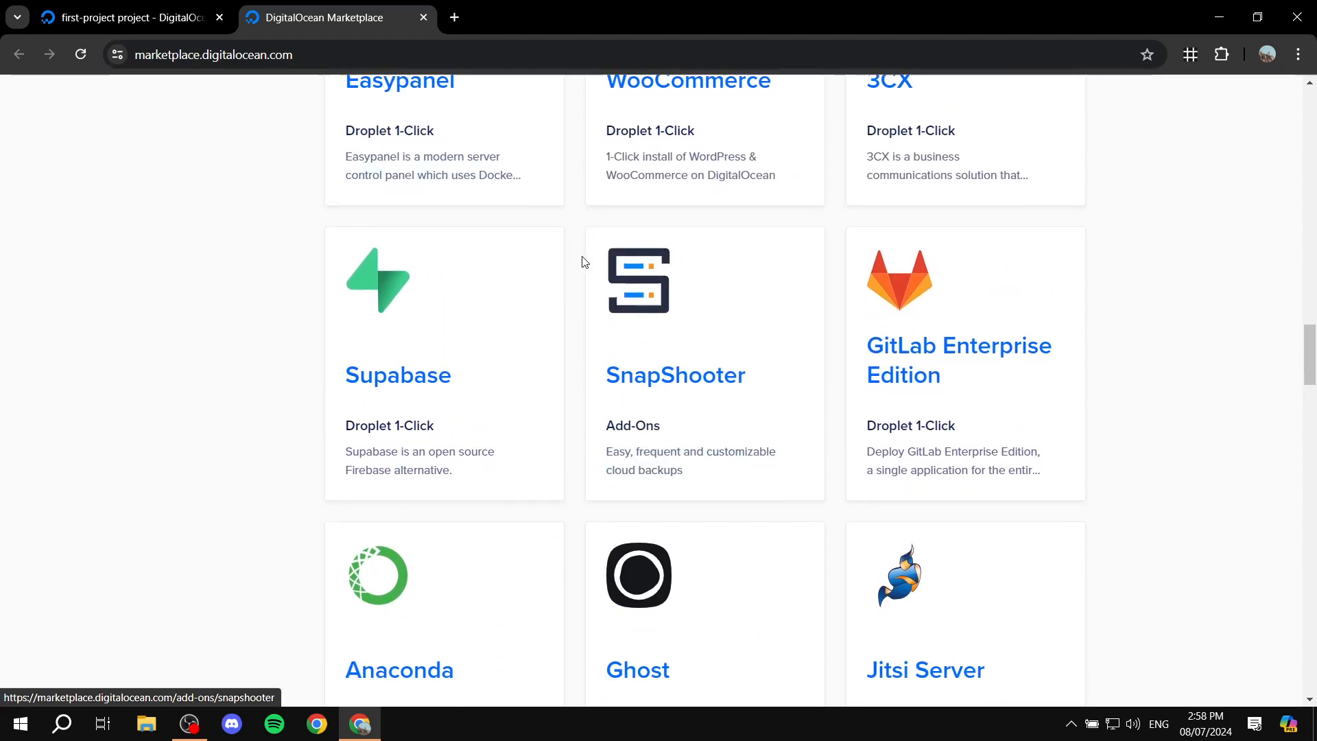
{"action": "scroll", "coordinate": [569, 295], "scroll_direction": "down", "scroll_amount": 8}
{"action": "scroll", "coordinate": [743, 297], "scroll_direction": "down", "scroll_amount": 10}
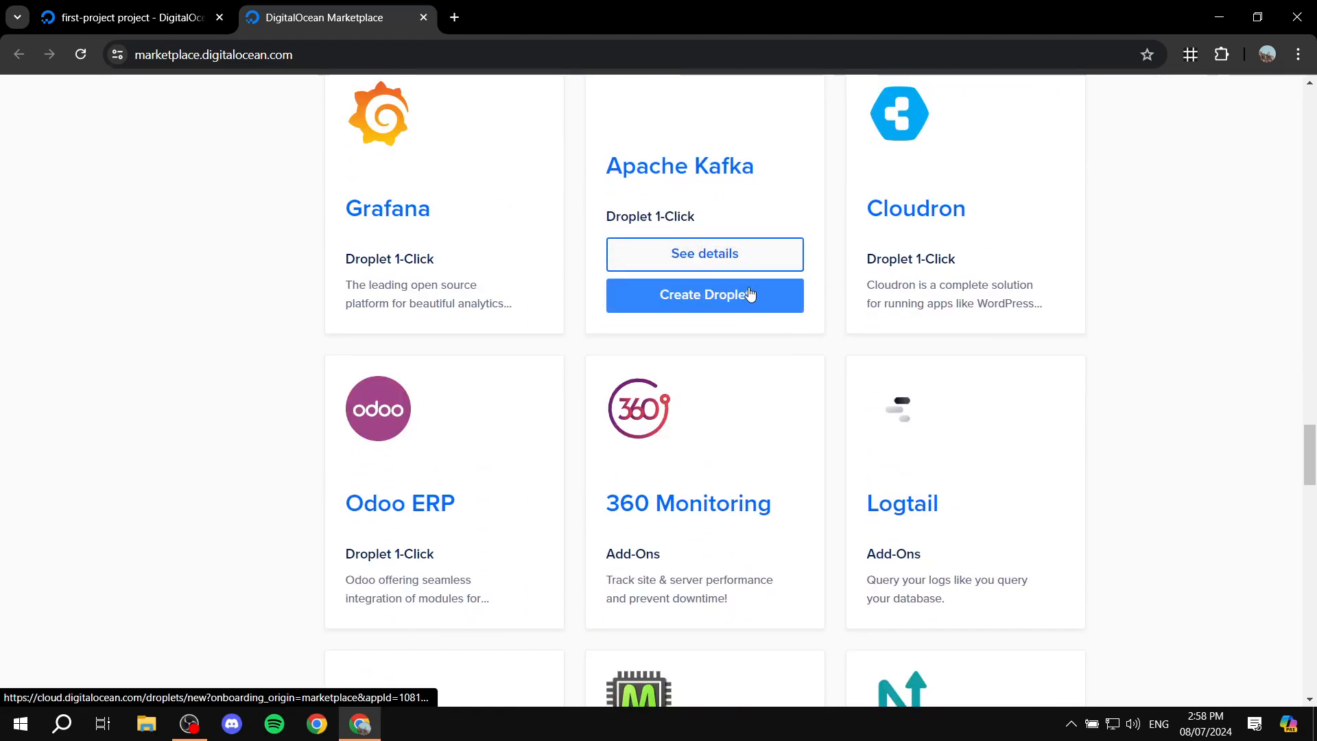
{"action": "scroll", "coordinate": [748, 292], "scroll_direction": "up", "scroll_amount": 20}
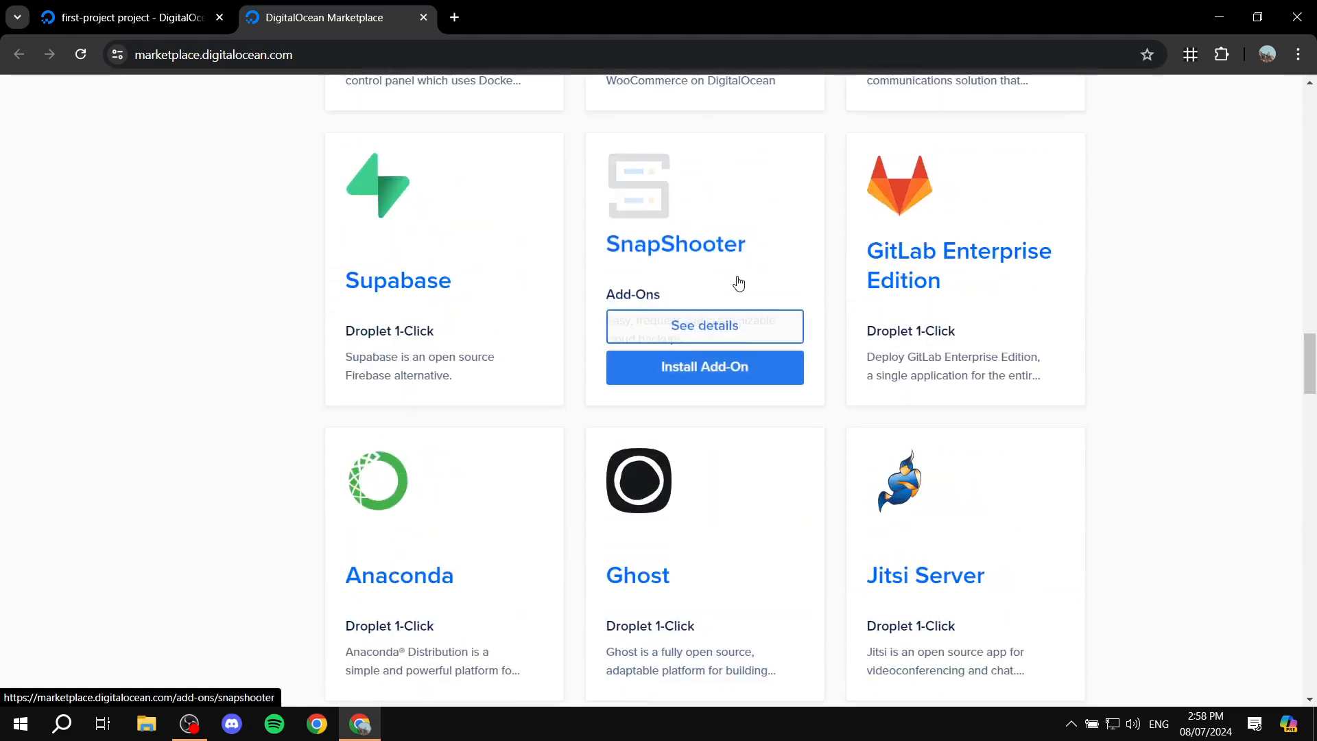
{"action": "scroll", "coordinate": [717, 276], "scroll_direction": "up", "scroll_amount": 10}
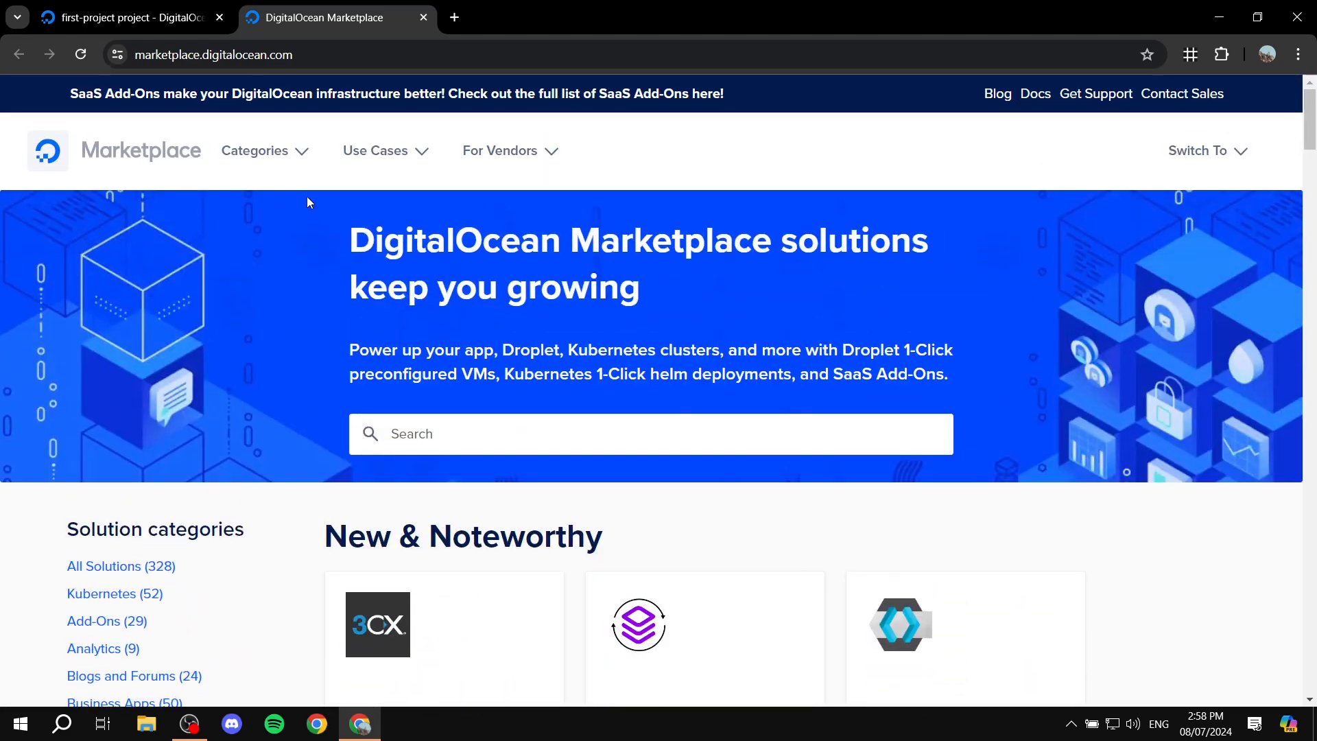
{"action": "left_click", "coordinate": [424, 17]}
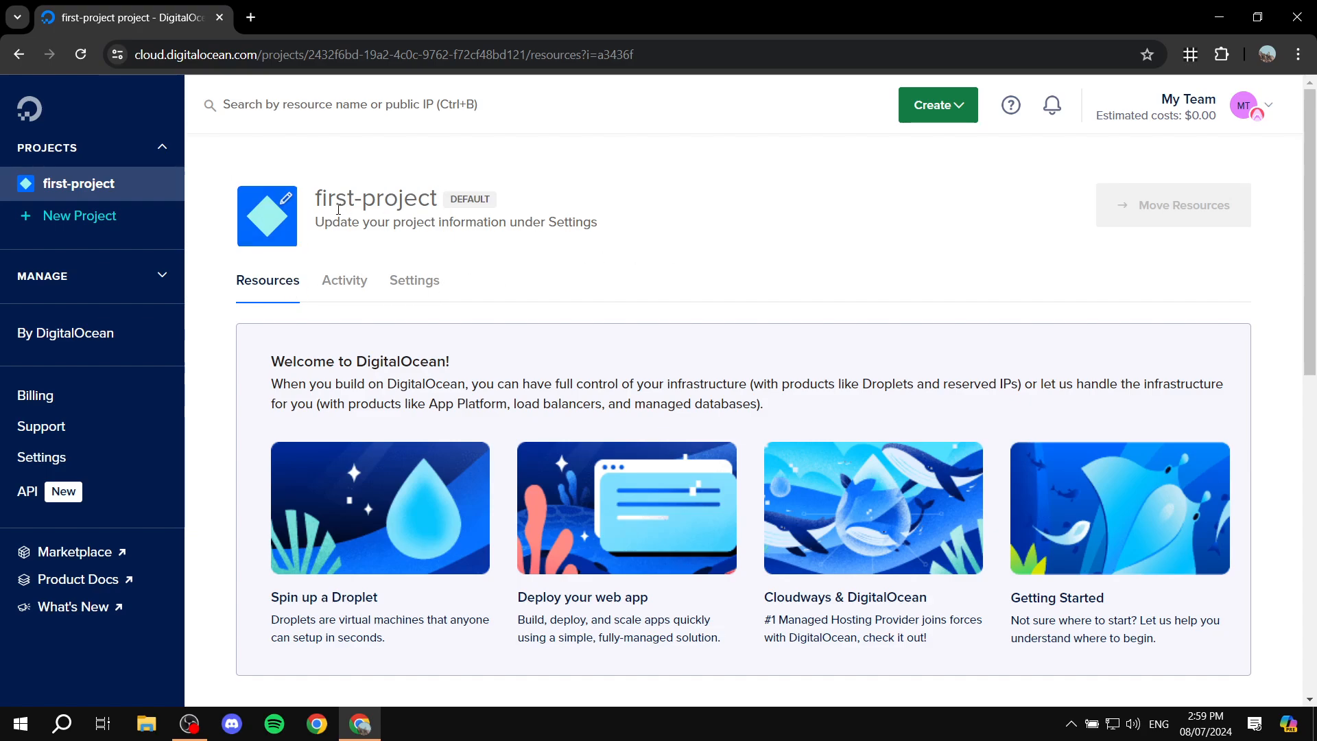
Step: Review the getting-started cards and creation options in first-project's resources, and check the project's activity log
{"action": "scroll", "coordinate": [381, 336], "scroll_direction": "down", "scroll_amount": 1}
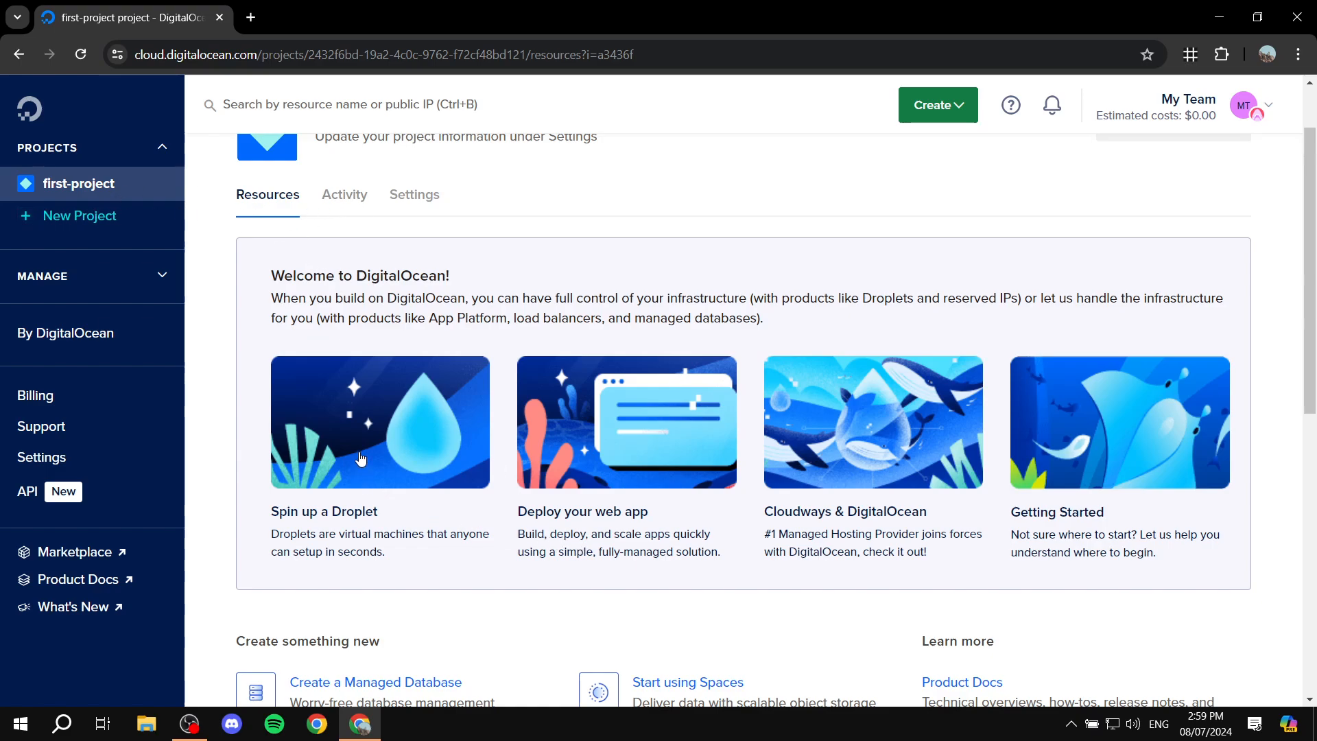
{"action": "scroll", "coordinate": [796, 559], "scroll_direction": "down", "scroll_amount": 1}
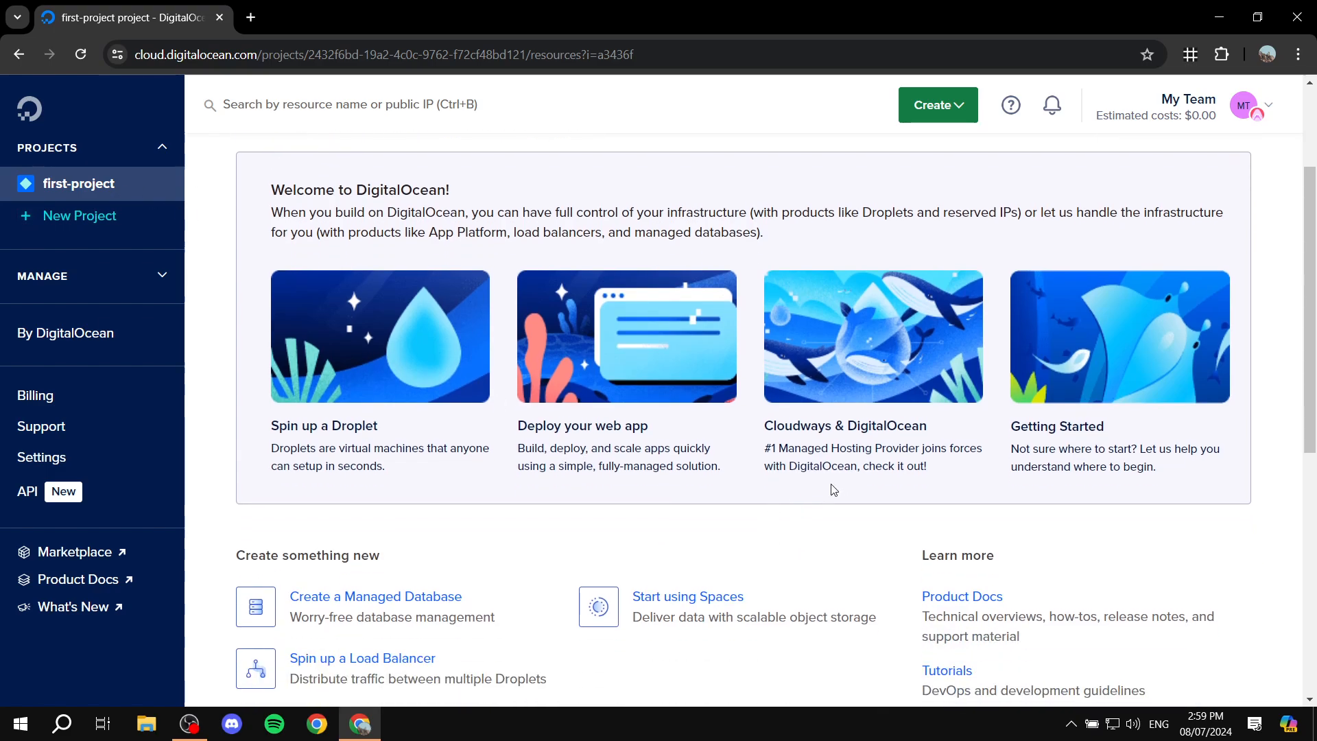
{"action": "scroll", "coordinate": [762, 500], "scroll_direction": "down", "scroll_amount": 5}
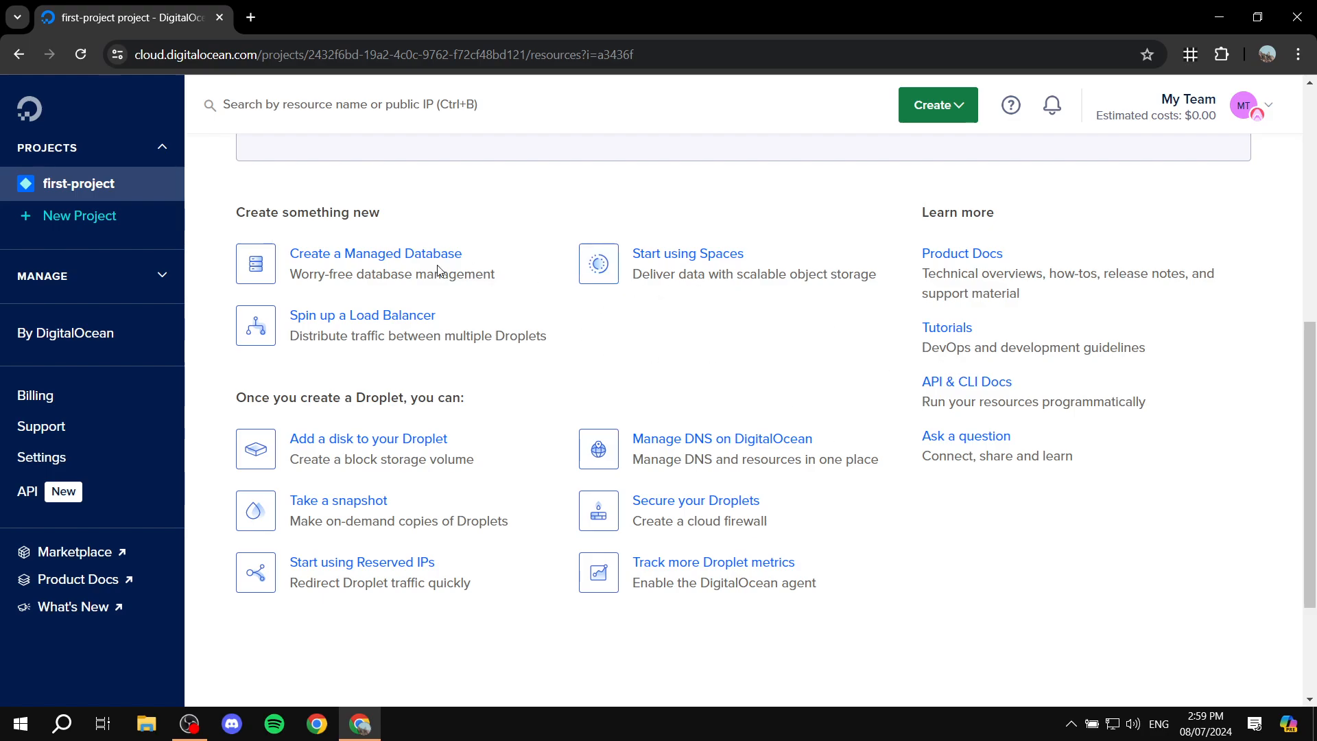
{"action": "scroll", "coordinate": [810, 399], "scroll_direction": "up", "scroll_amount": 7}
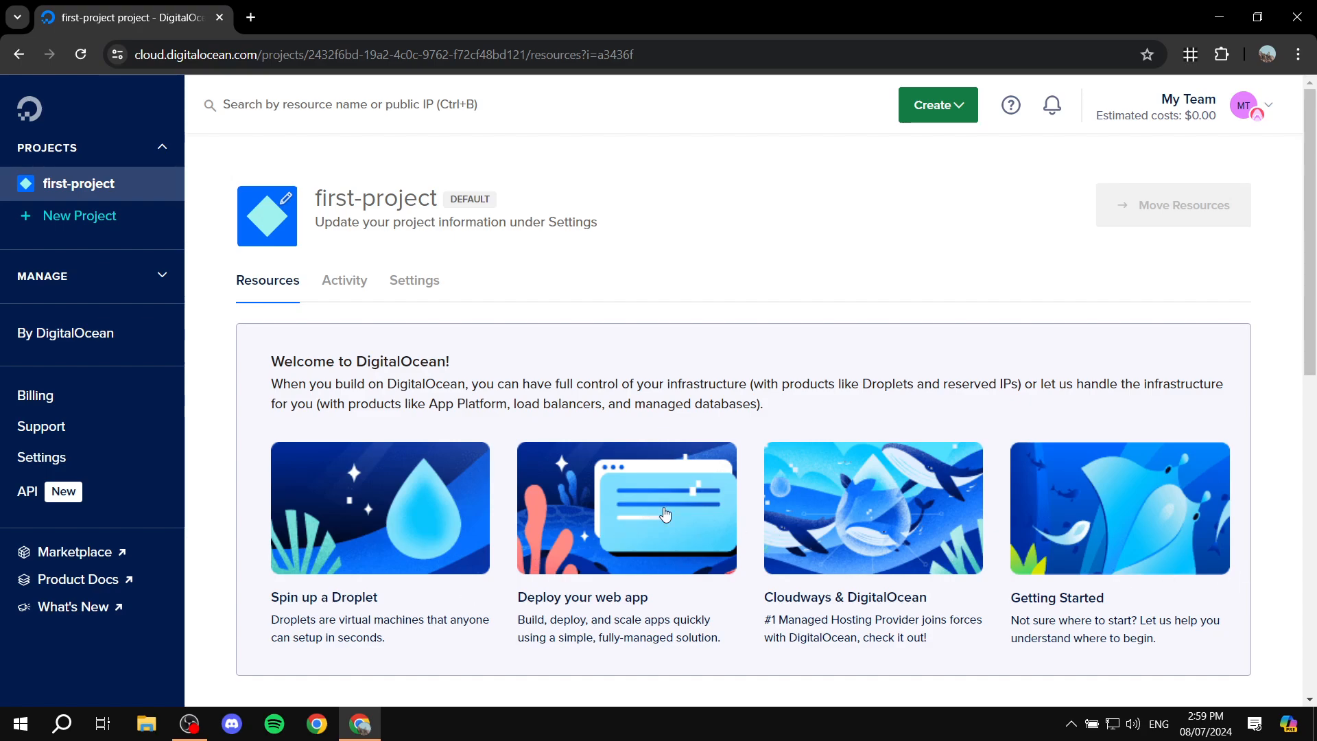
{"action": "left_click", "coordinate": [355, 289]}
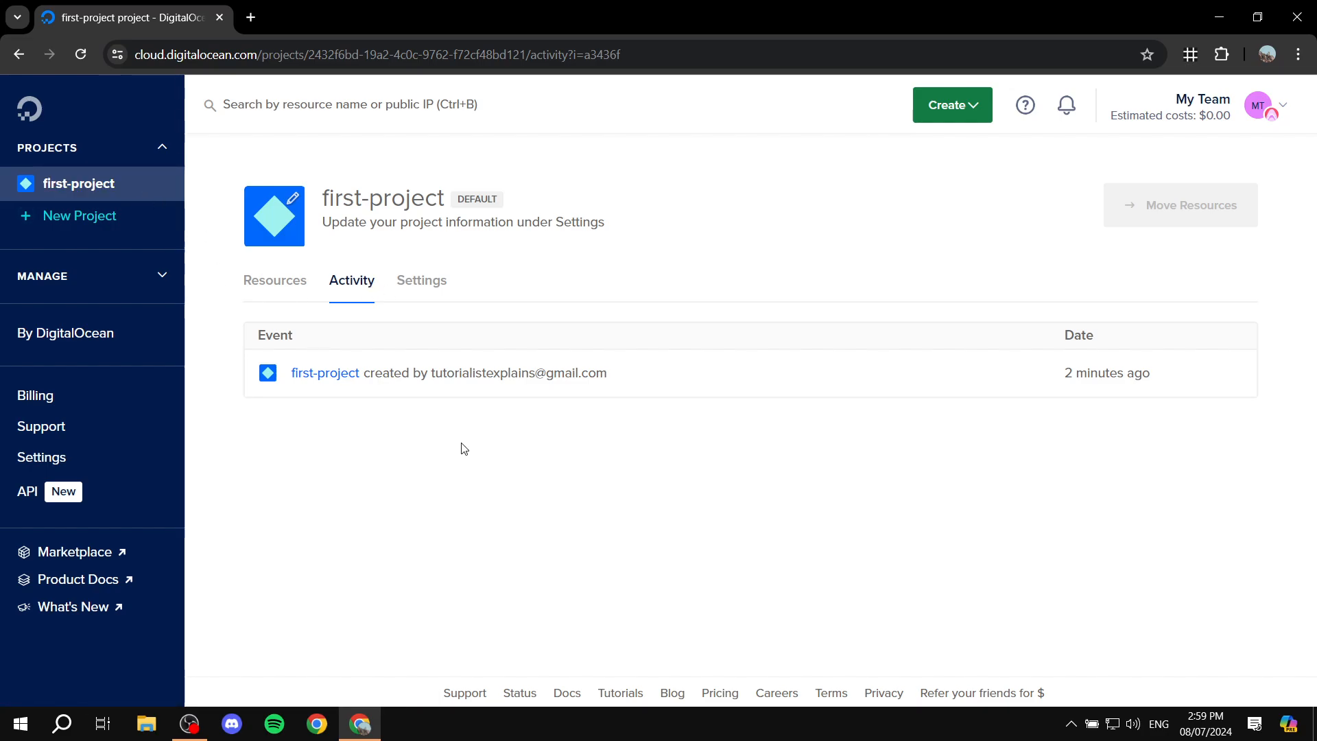
Step: Open the settings of first-project and enter Testing Project as the project name
{"action": "left_click", "coordinate": [424, 285]}
{"action": "left_click_drag", "start_coordinate": [464, 409], "coordinate": [165, 405]}
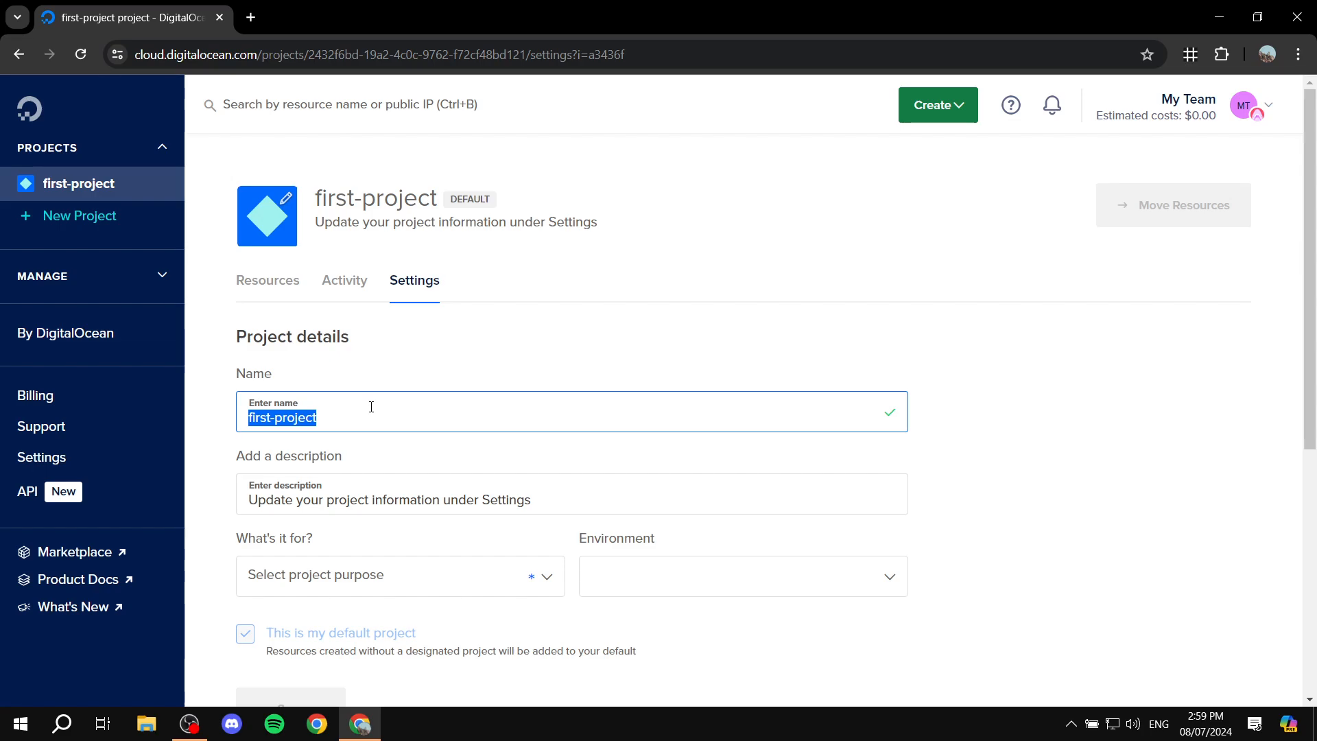
{"action": "type", "text": "Testi"}
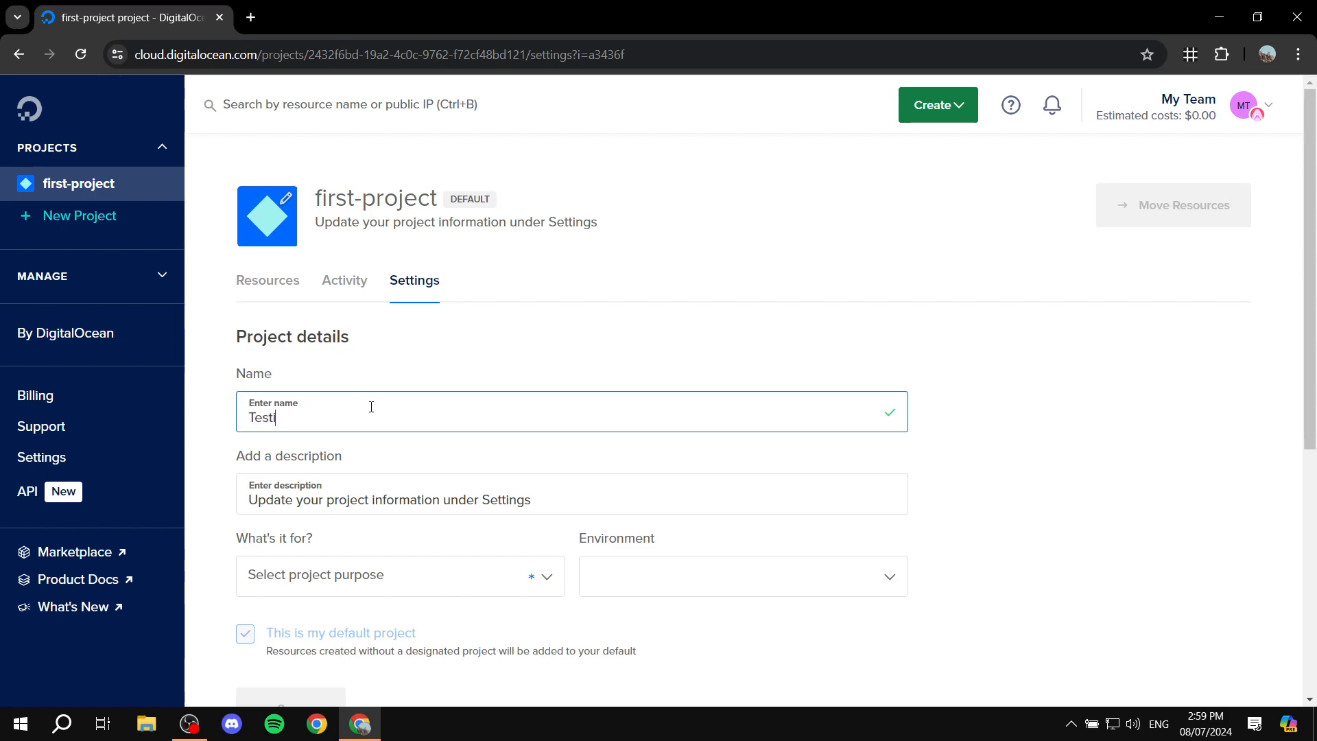
{"action": "type", "text": "ng Project"}
{"action": "left_click", "coordinate": [384, 453]}
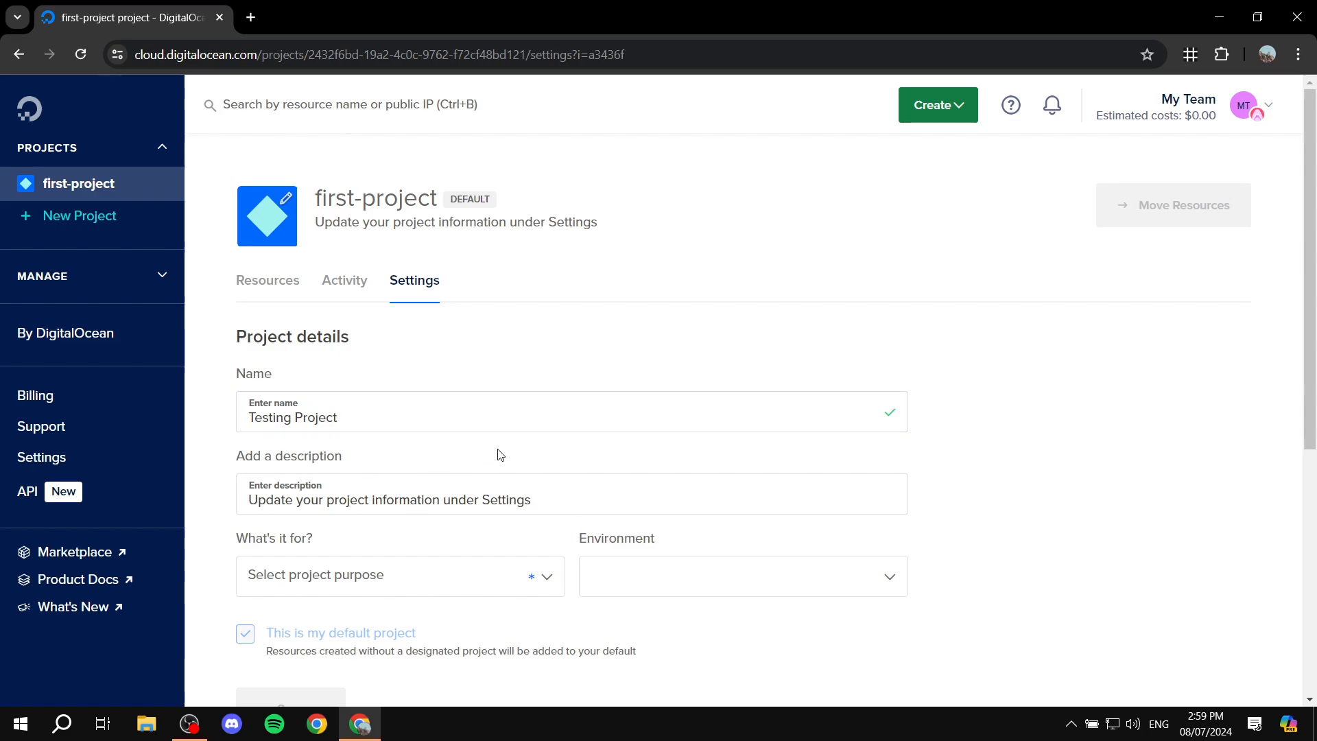
Step: Examine the project purpose choices and the remaining settings of first-project, including the default project and deletion options
{"action": "scroll", "coordinate": [507, 463], "scroll_direction": "down", "scroll_amount": 1}
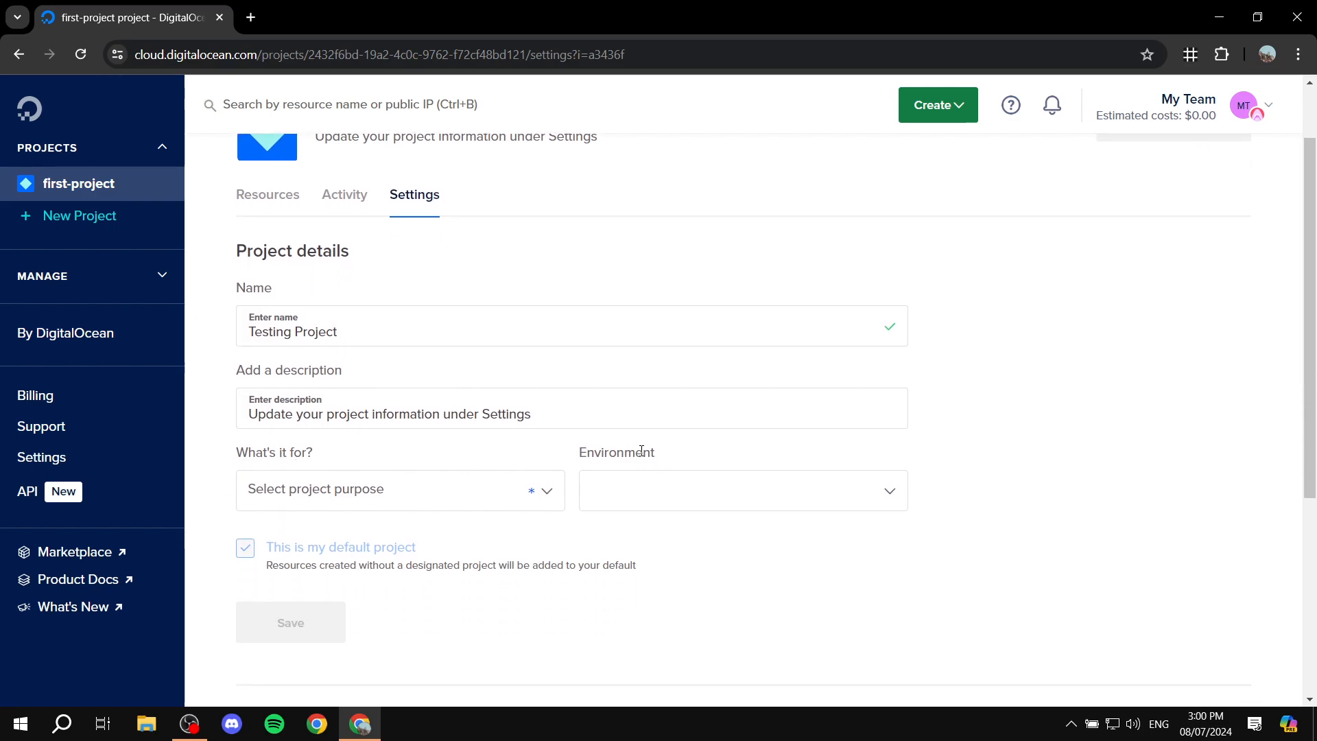
{"action": "left_click", "coordinate": [500, 495]}
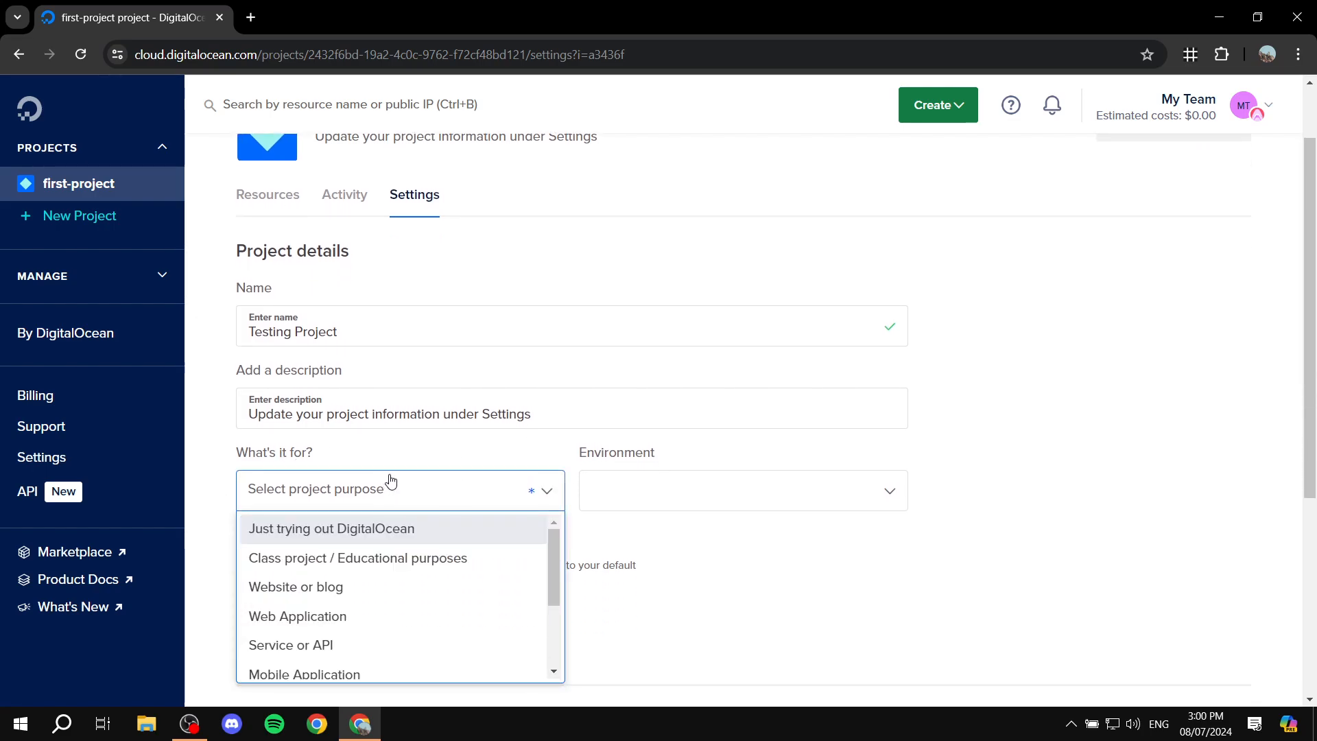
{"action": "scroll", "coordinate": [382, 462], "scroll_direction": "down", "scroll_amount": 1}
{"action": "scroll", "coordinate": [329, 481], "scroll_direction": "down", "scroll_amount": 1}
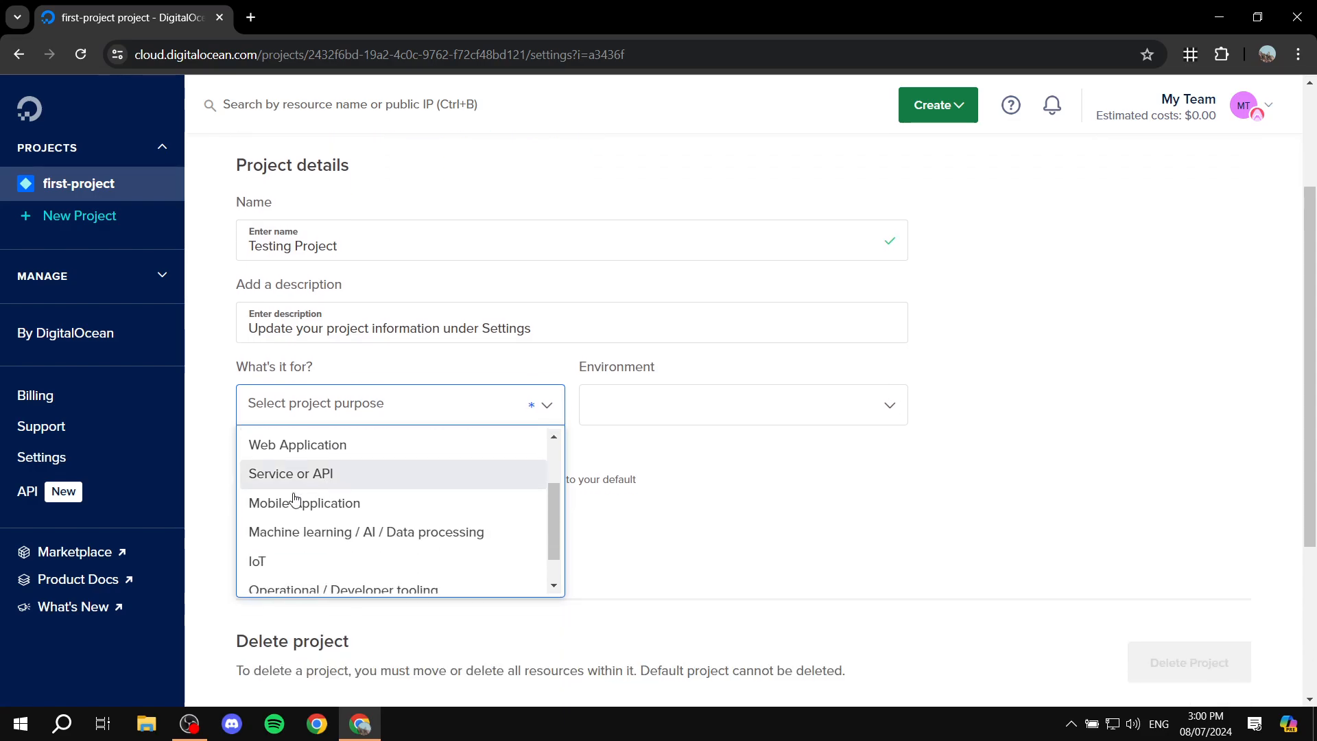
{"action": "left_click", "coordinate": [624, 461]}
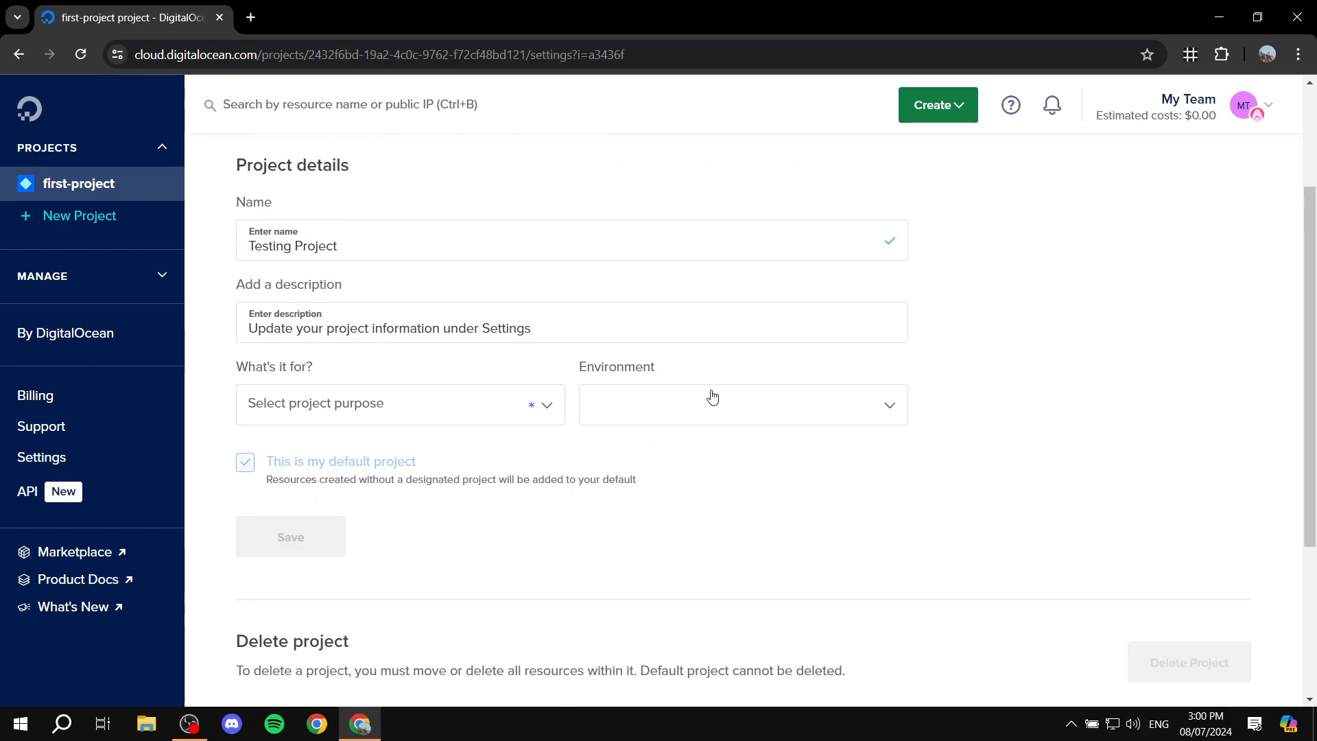
{"action": "scroll", "coordinate": [600, 367], "scroll_direction": "down", "scroll_amount": 2}
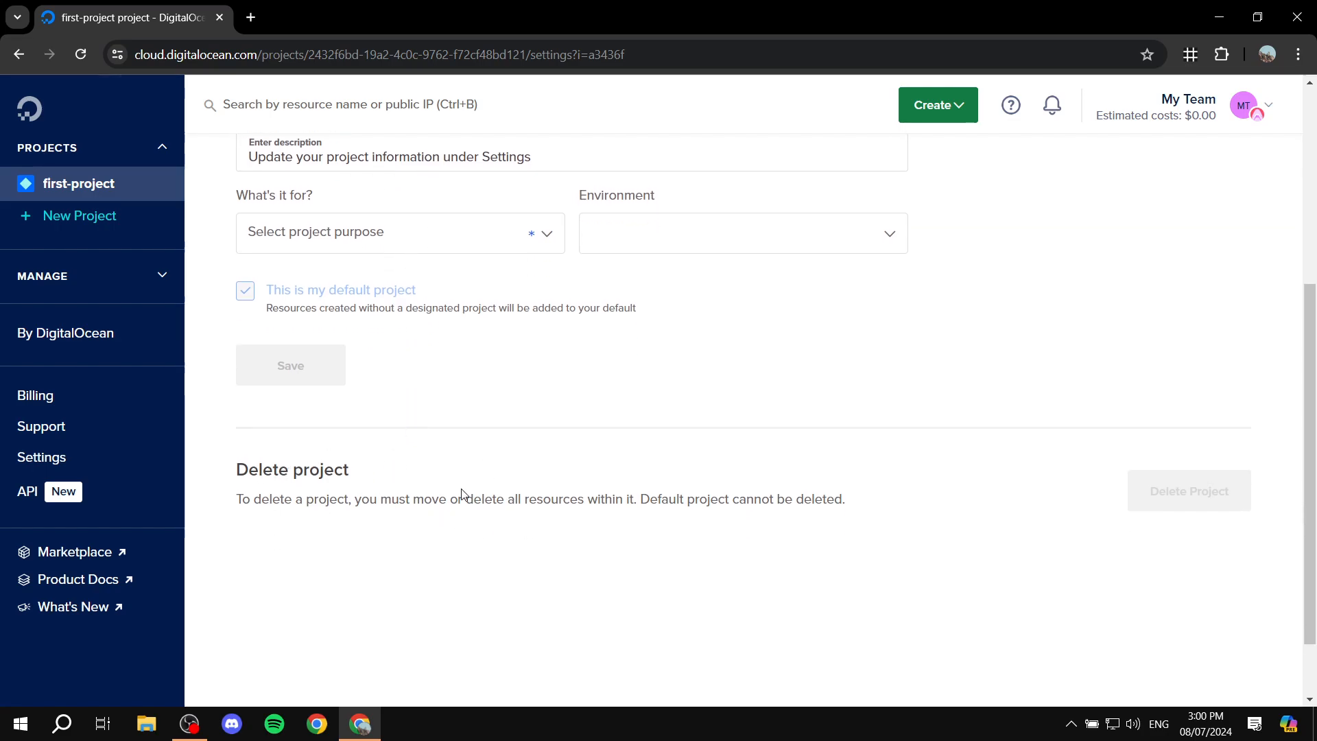
{"action": "scroll", "coordinate": [480, 539], "scroll_direction": "up", "scroll_amount": 4}
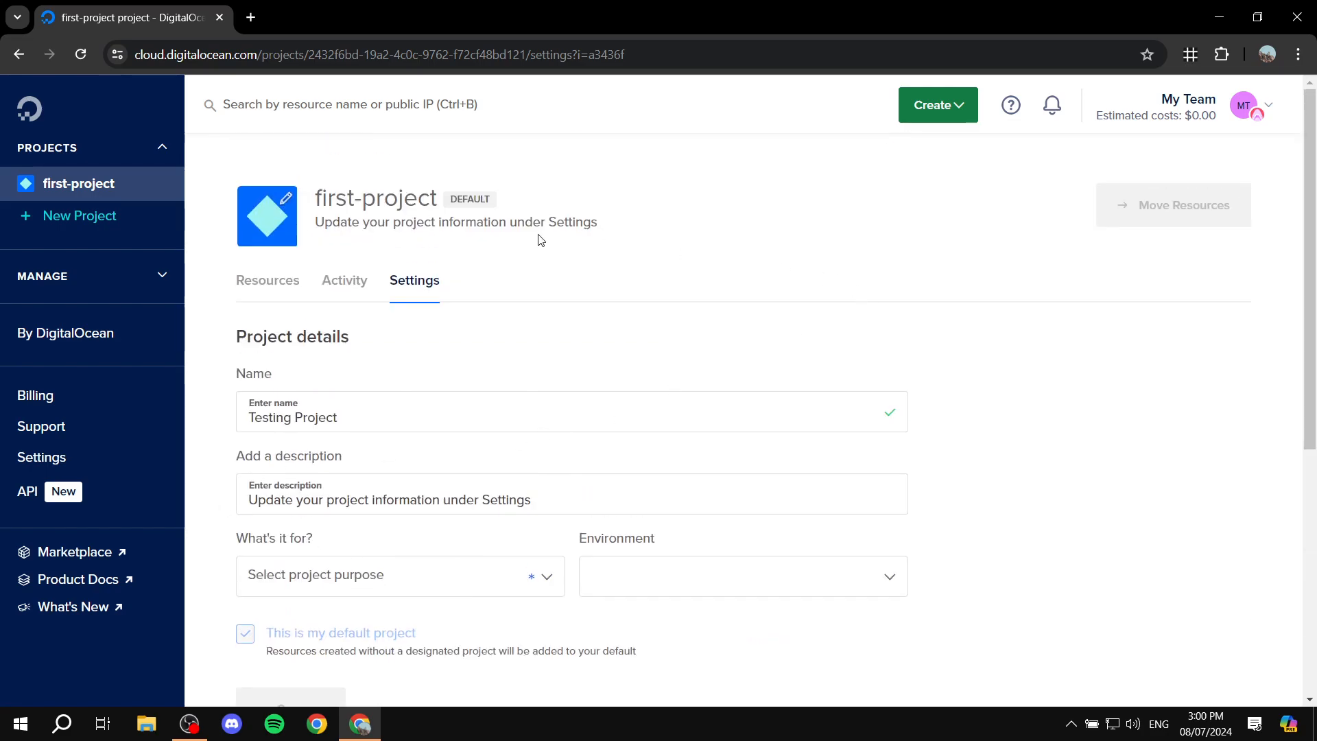
Step: Return to first-project's resources, review the fields of the new project form and cancel it
{"action": "left_click", "coordinate": [267, 289]}
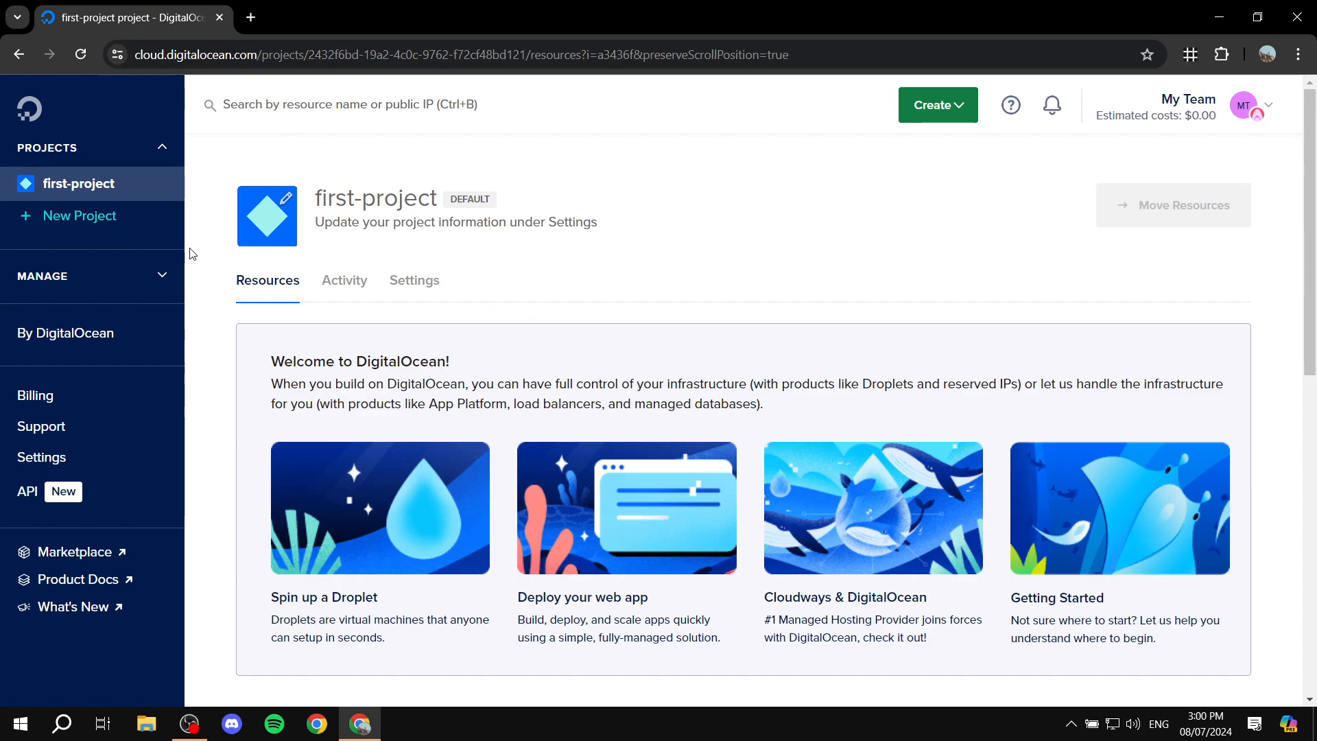
{"action": "left_click", "coordinate": [104, 219]}
{"action": "scroll", "coordinate": [760, 337], "scroll_direction": "down", "scroll_amount": 2}
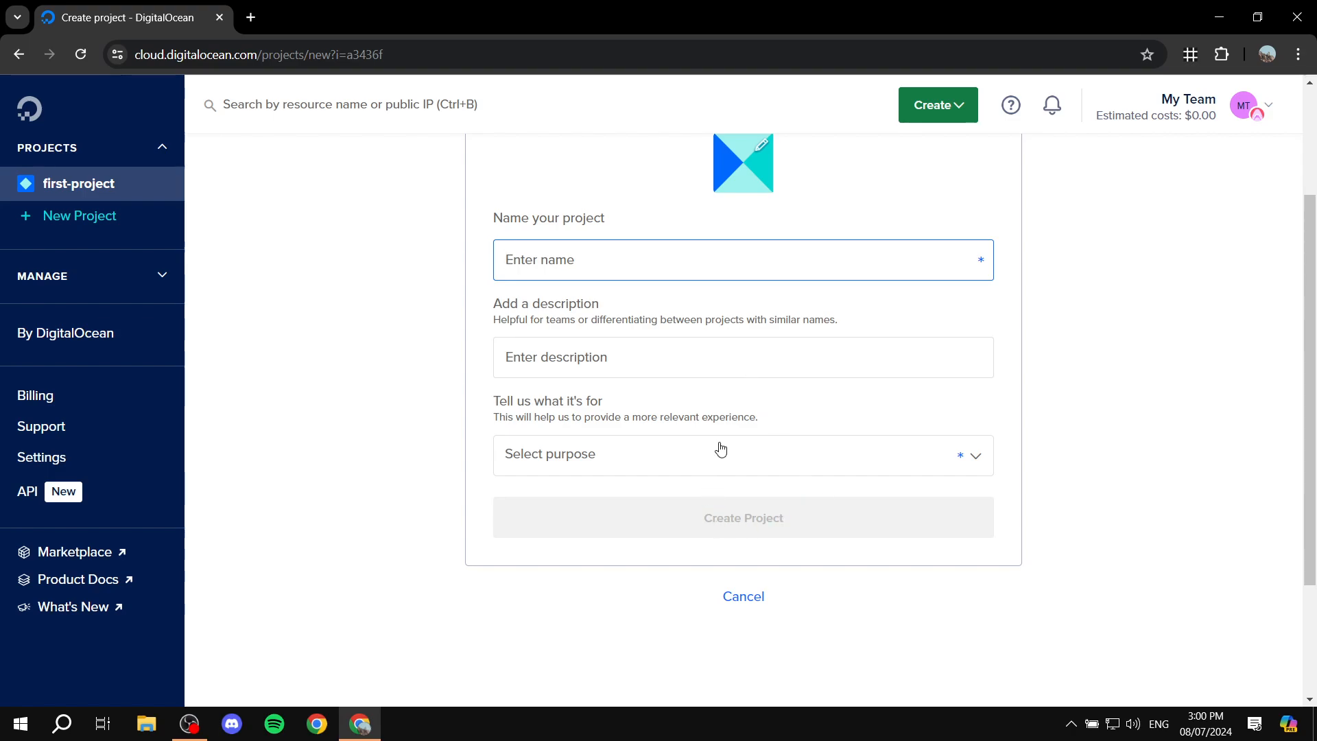
{"action": "left_click", "coordinate": [742, 598]}
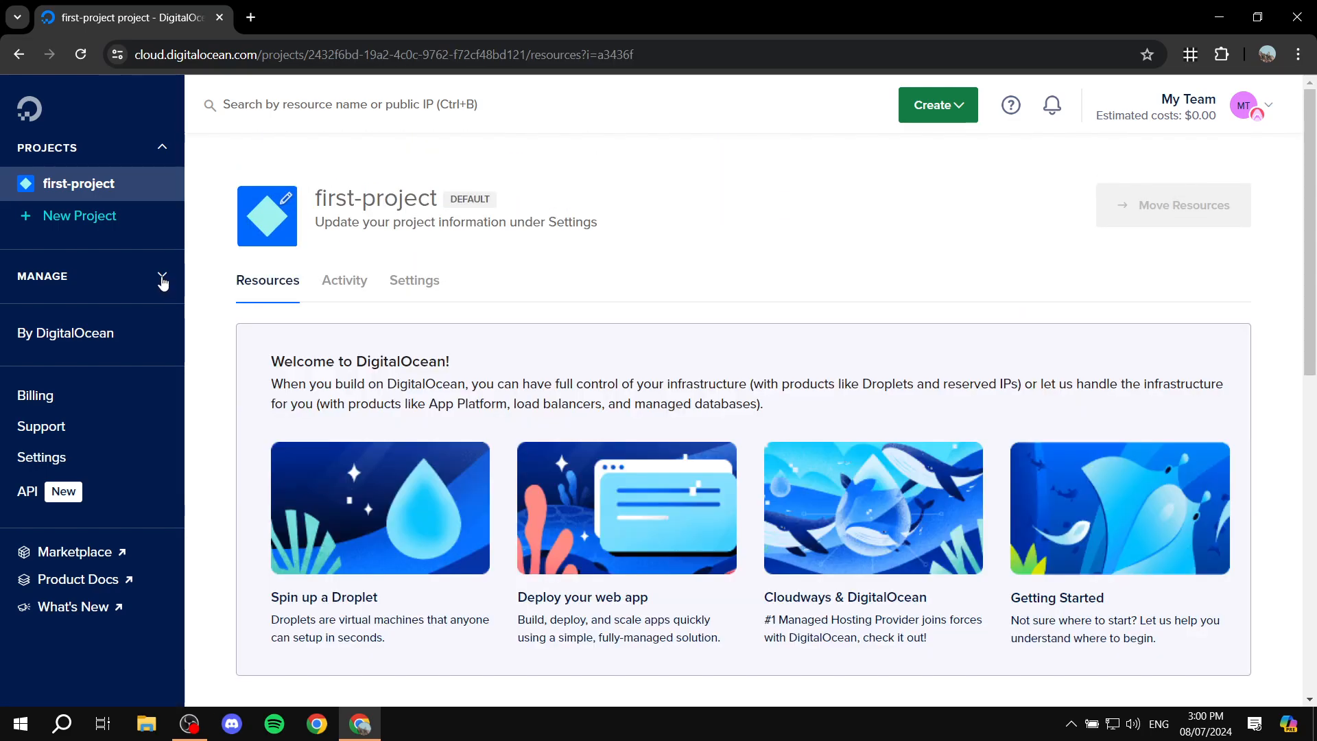
Step: Review the products listed under Manage, check the Droplets overview page, and return to first-project
{"action": "left_click", "coordinate": [162, 278]}
{"action": "scroll", "coordinate": [137, 268], "scroll_direction": "down", "scroll_amount": 3}
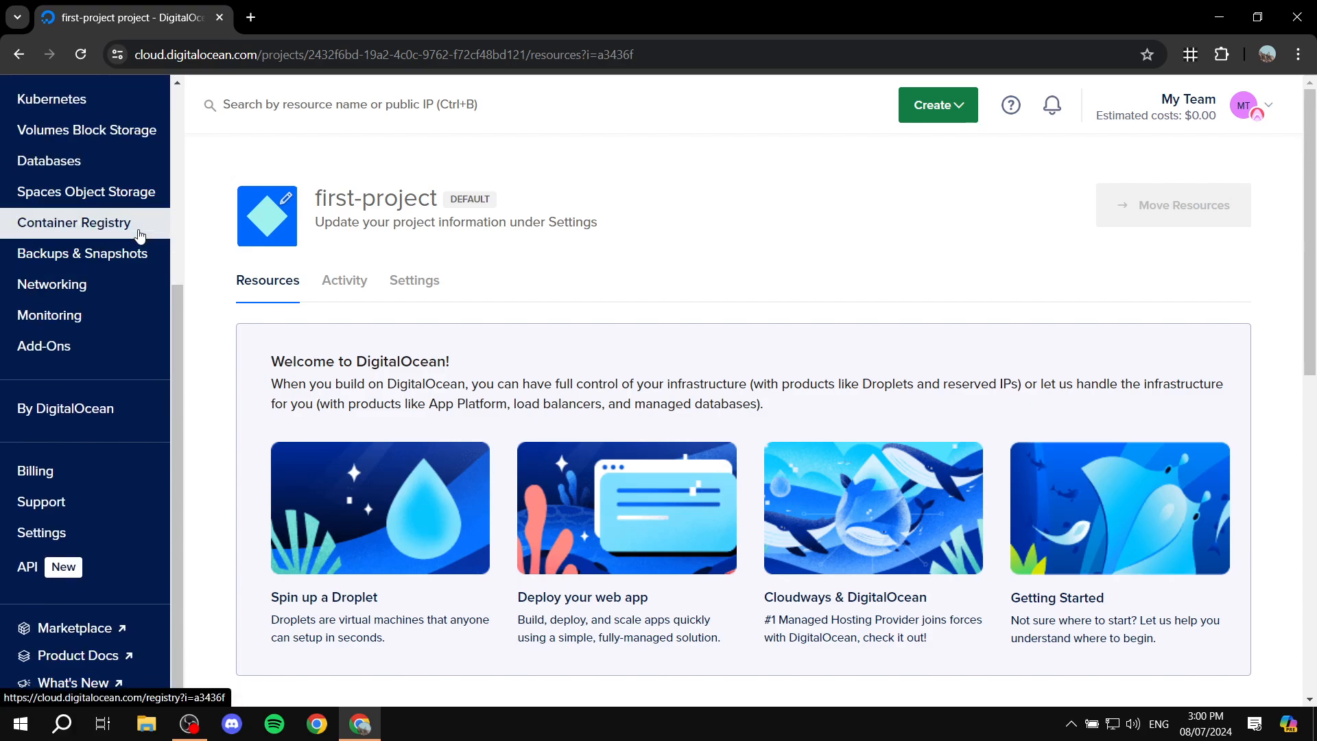
{"action": "scroll", "coordinate": [117, 237], "scroll_direction": "up", "scroll_amount": 3}
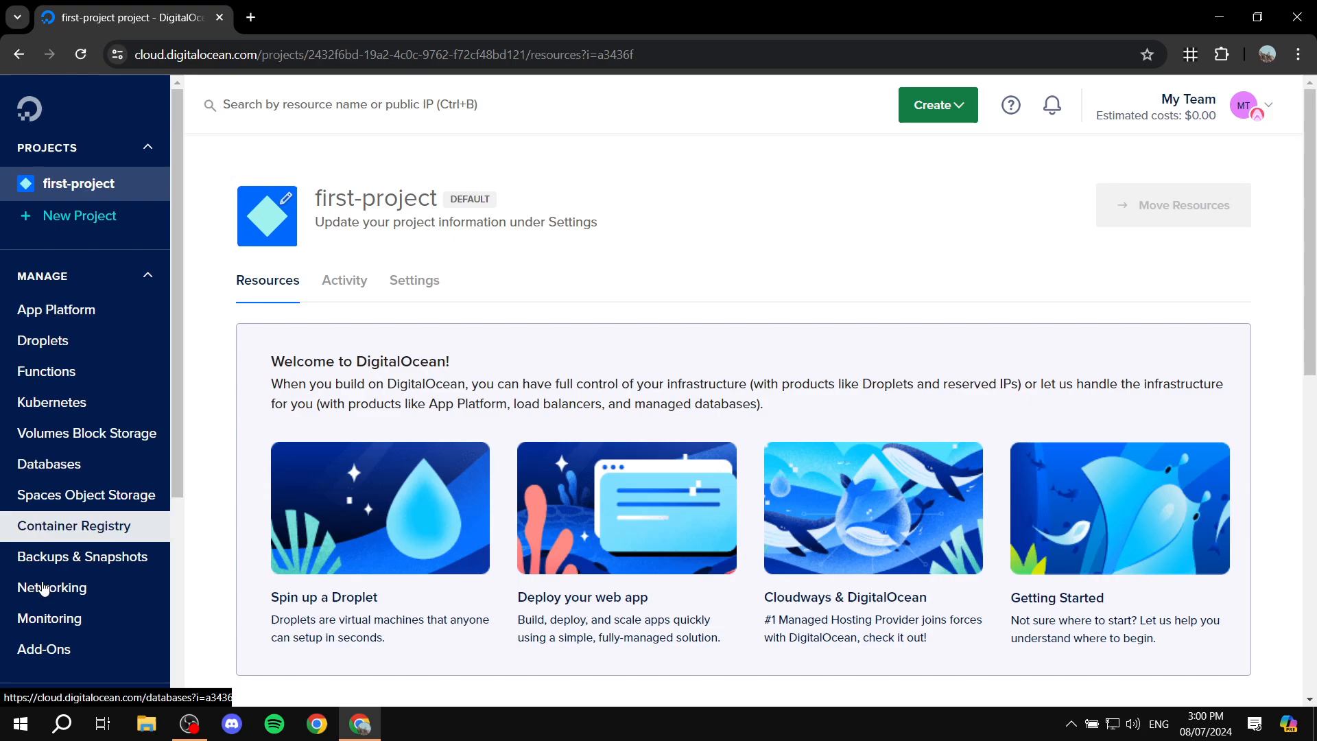
{"action": "left_click", "coordinate": [42, 340]}
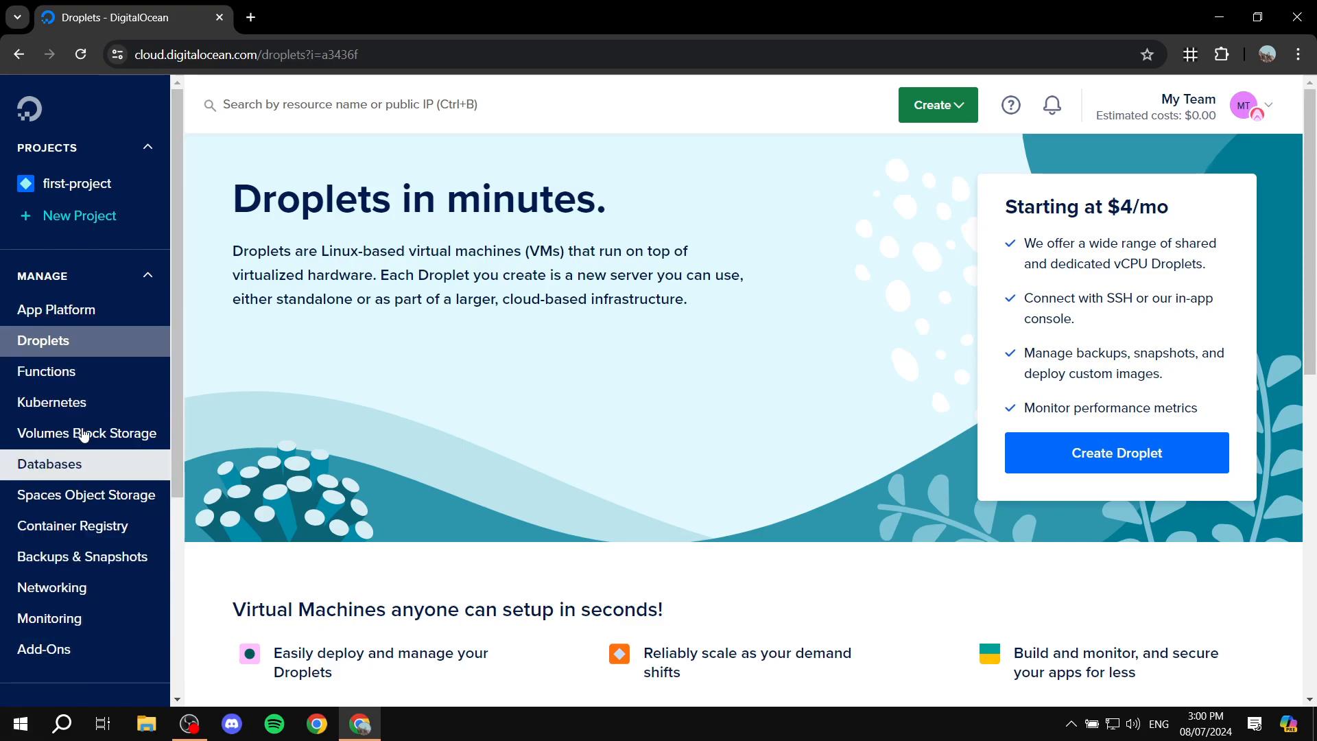
{"action": "left_click", "coordinate": [148, 279]}
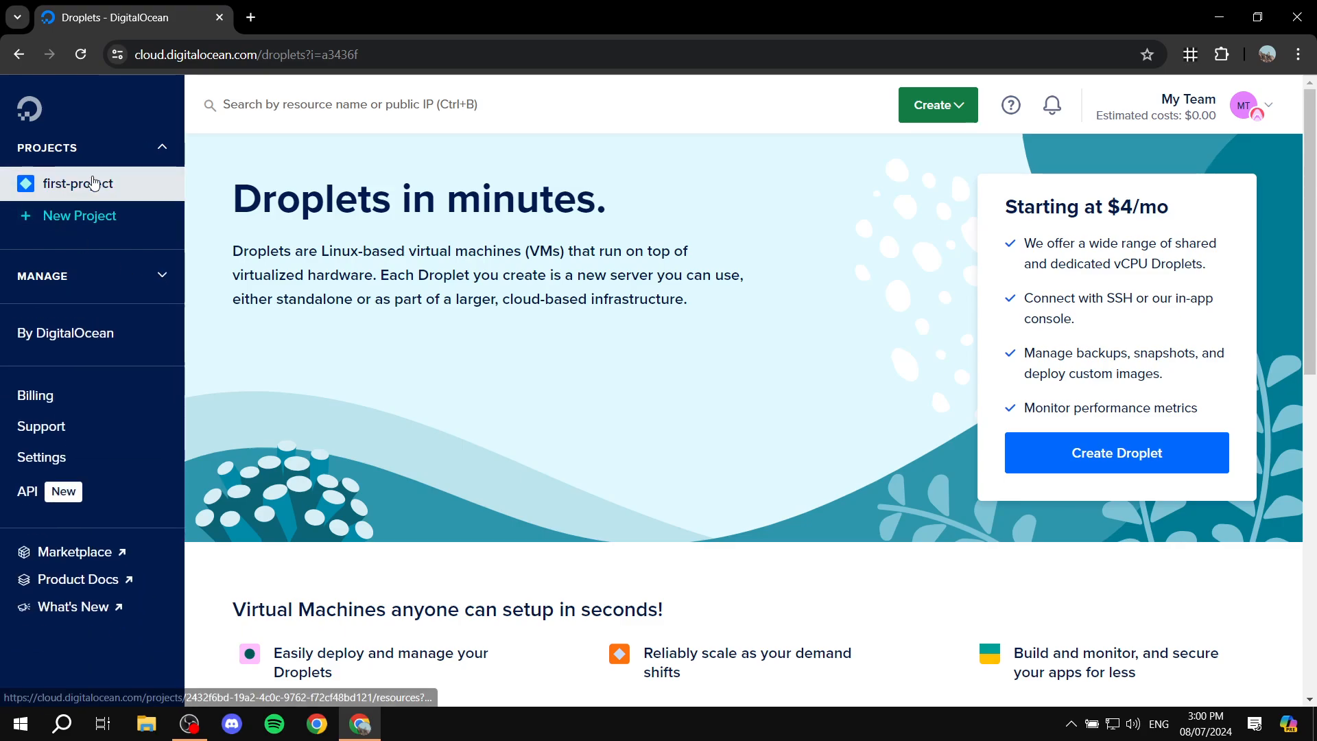
{"action": "left_click", "coordinate": [91, 182]}
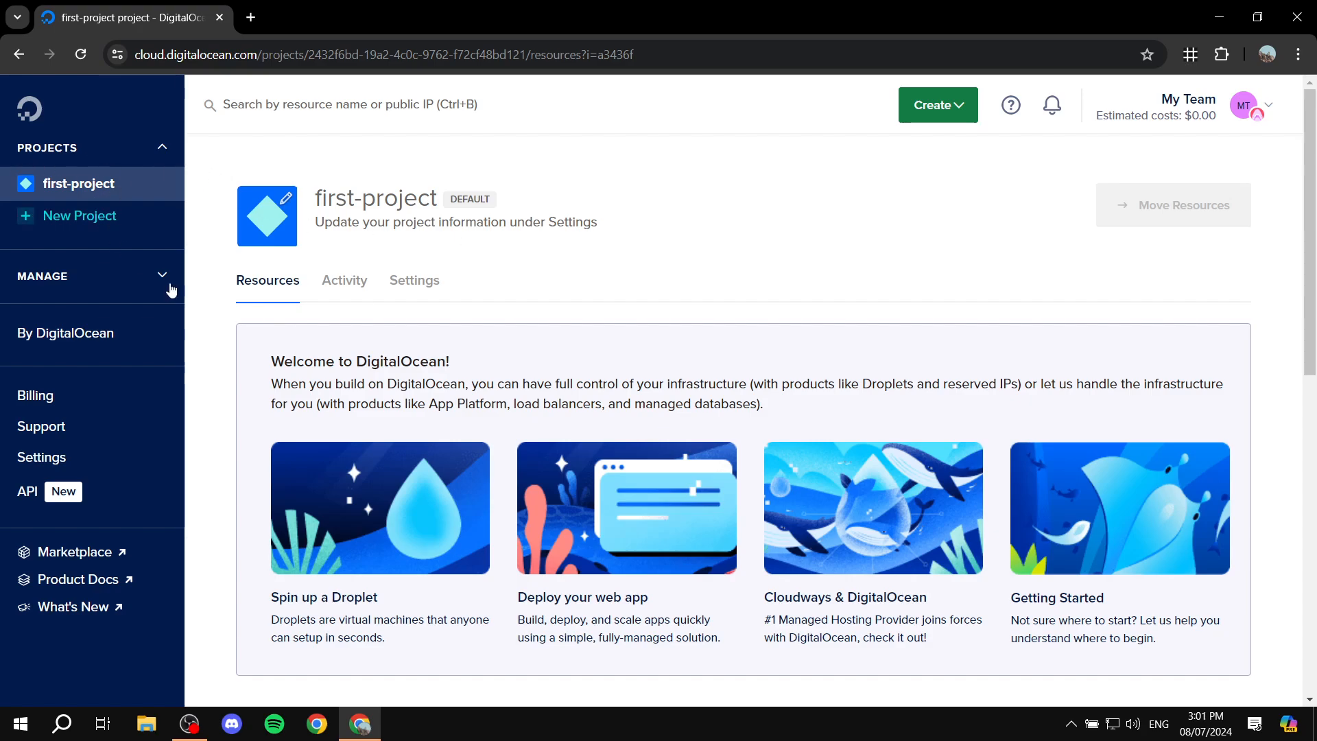
Step: Examine the resource types offered for creation, from Droplets and Kubernetes to Load Balancers and Resource Alerts
{"action": "left_click", "coordinate": [950, 108]}
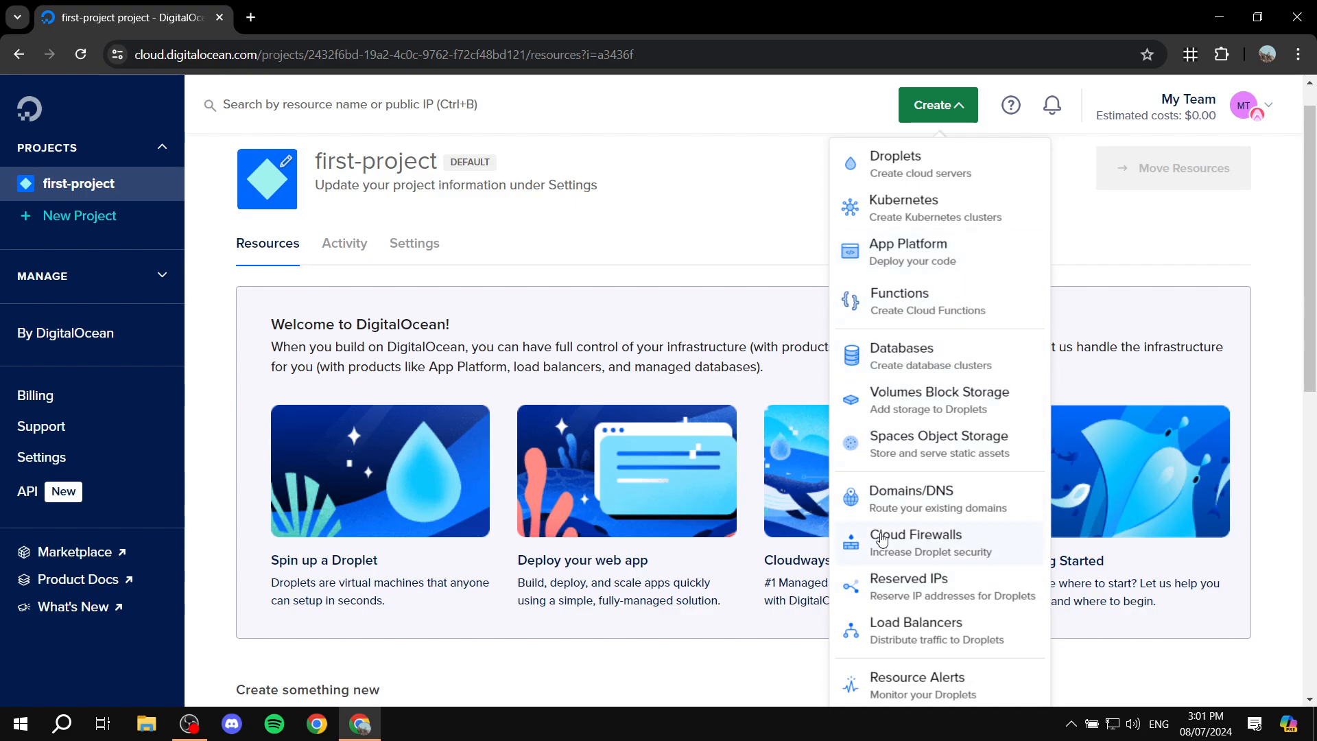
{"action": "scroll", "coordinate": [1029, 446], "scroll_direction": "down", "scroll_amount": 5}
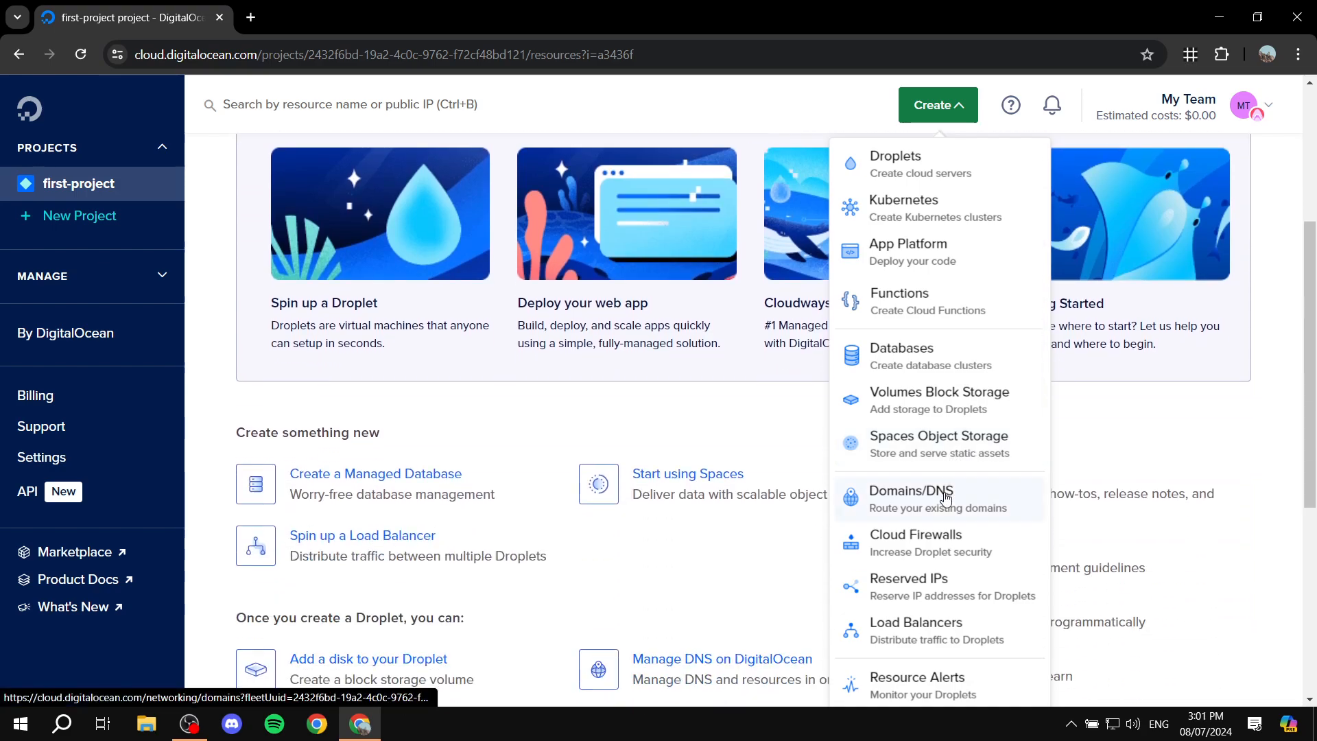
{"action": "scroll", "coordinate": [1098, 343], "scroll_direction": "up", "scroll_amount": 4}
{"action": "scroll", "coordinate": [1122, 314], "scroll_direction": "up", "scroll_amount": 2}
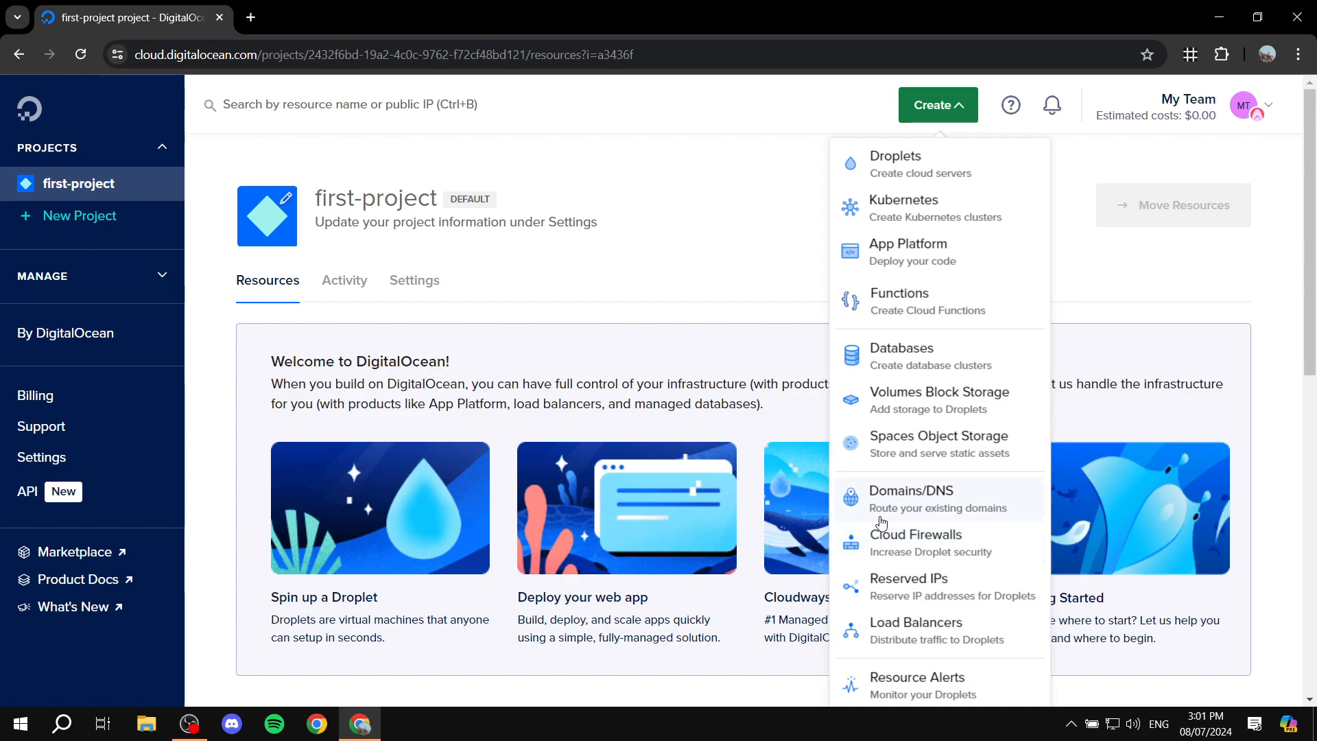
{"action": "key", "text": "F11"}
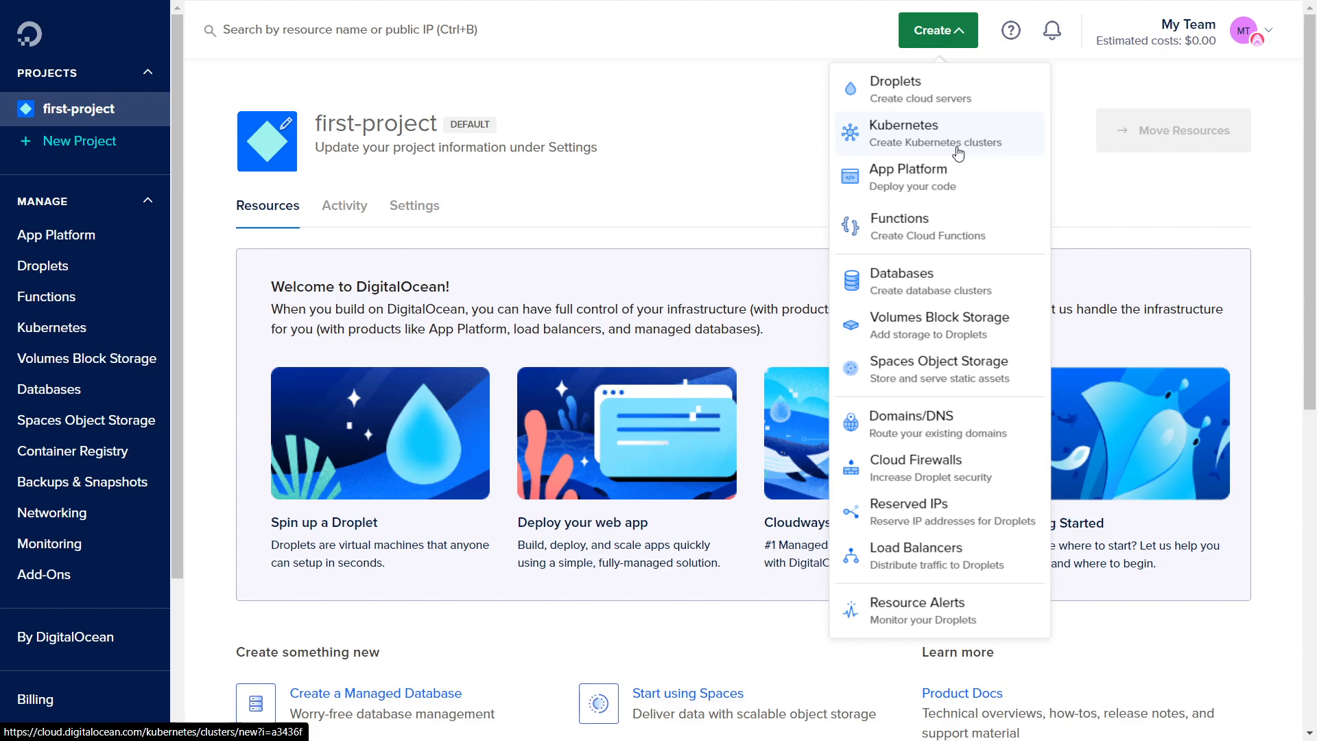
{"action": "key", "text": "F11"}
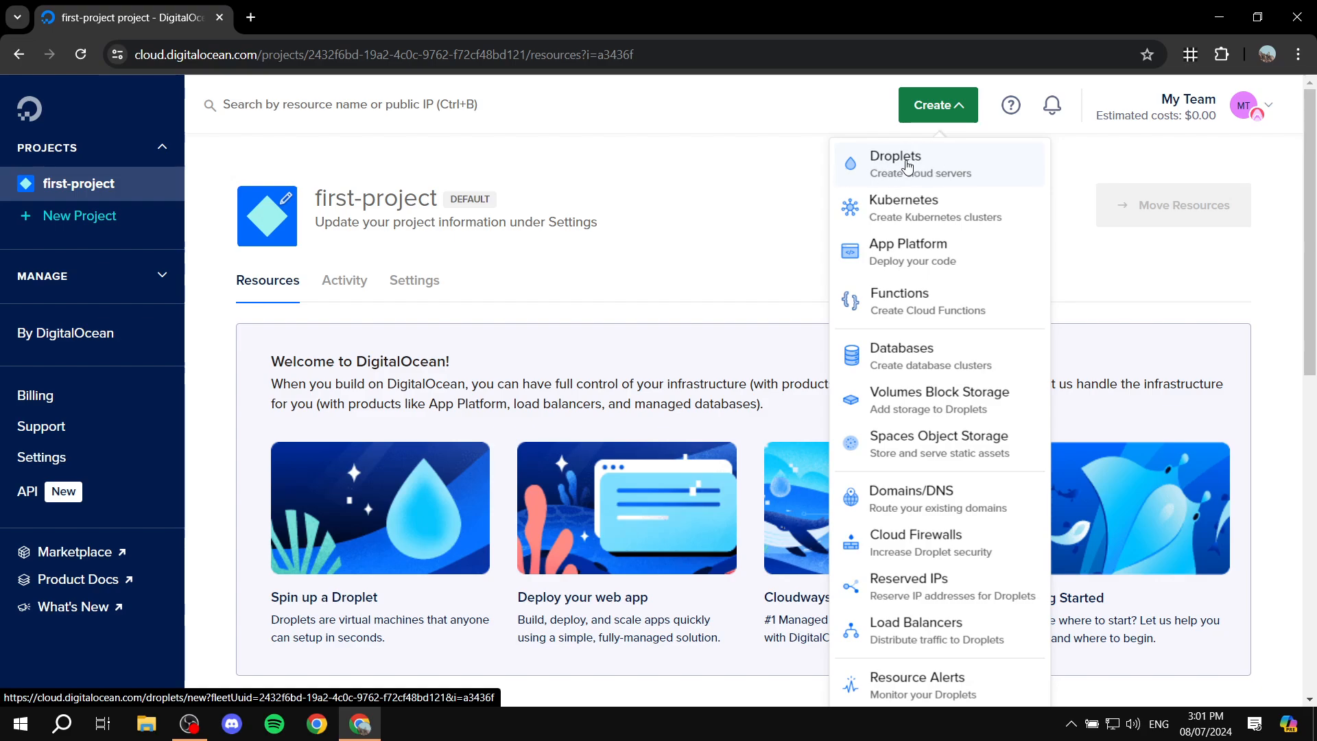
Step: Start creating a Droplet and choose Singapore as its region
{"action": "left_click", "coordinate": [913, 165]}
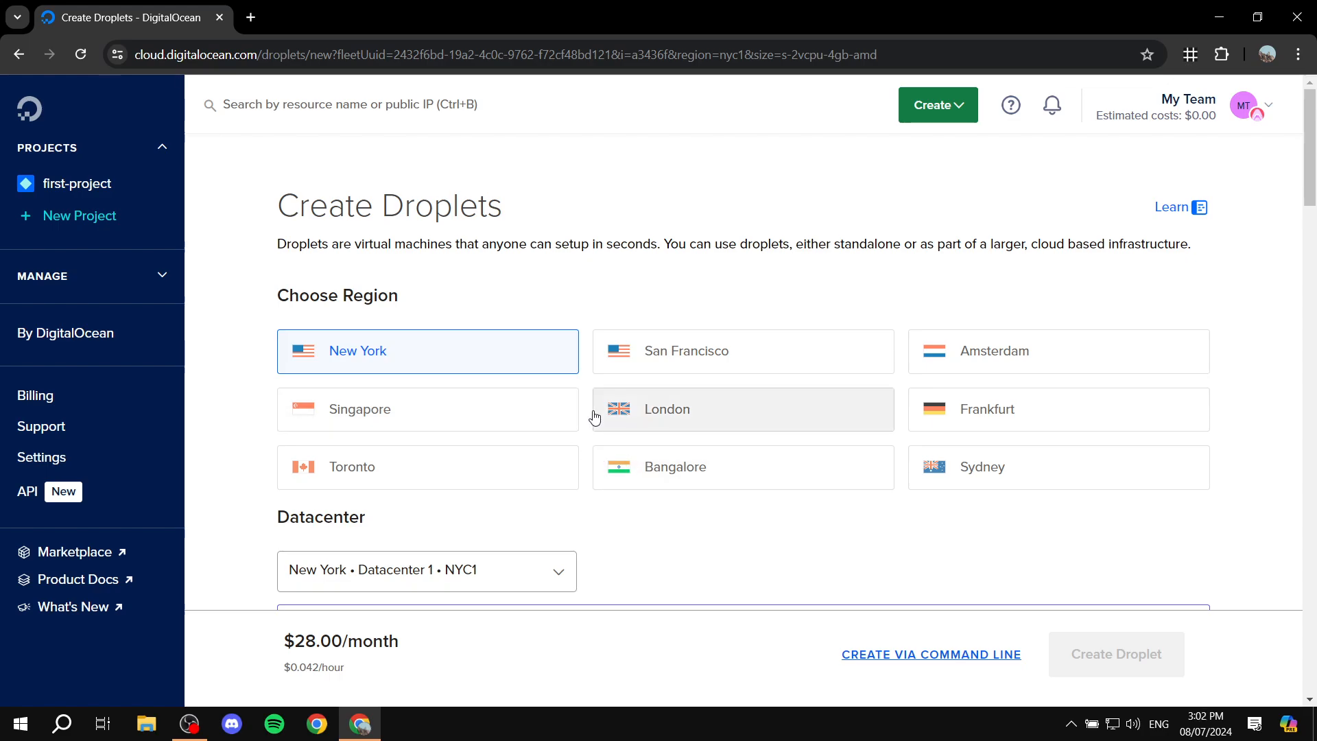
{"action": "scroll", "coordinate": [604, 412], "scroll_direction": "down", "scroll_amount": 1}
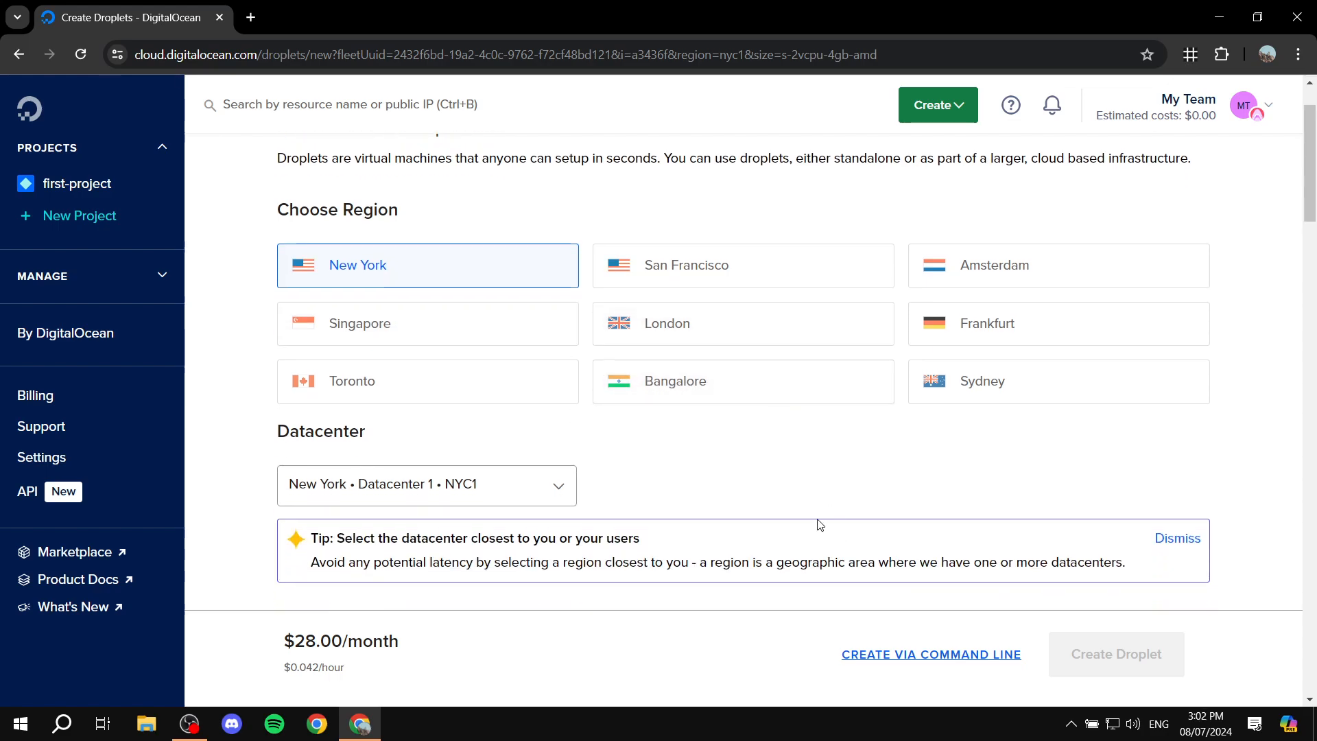
{"action": "scroll", "coordinate": [739, 484], "scroll_direction": "up", "scroll_amount": 1}
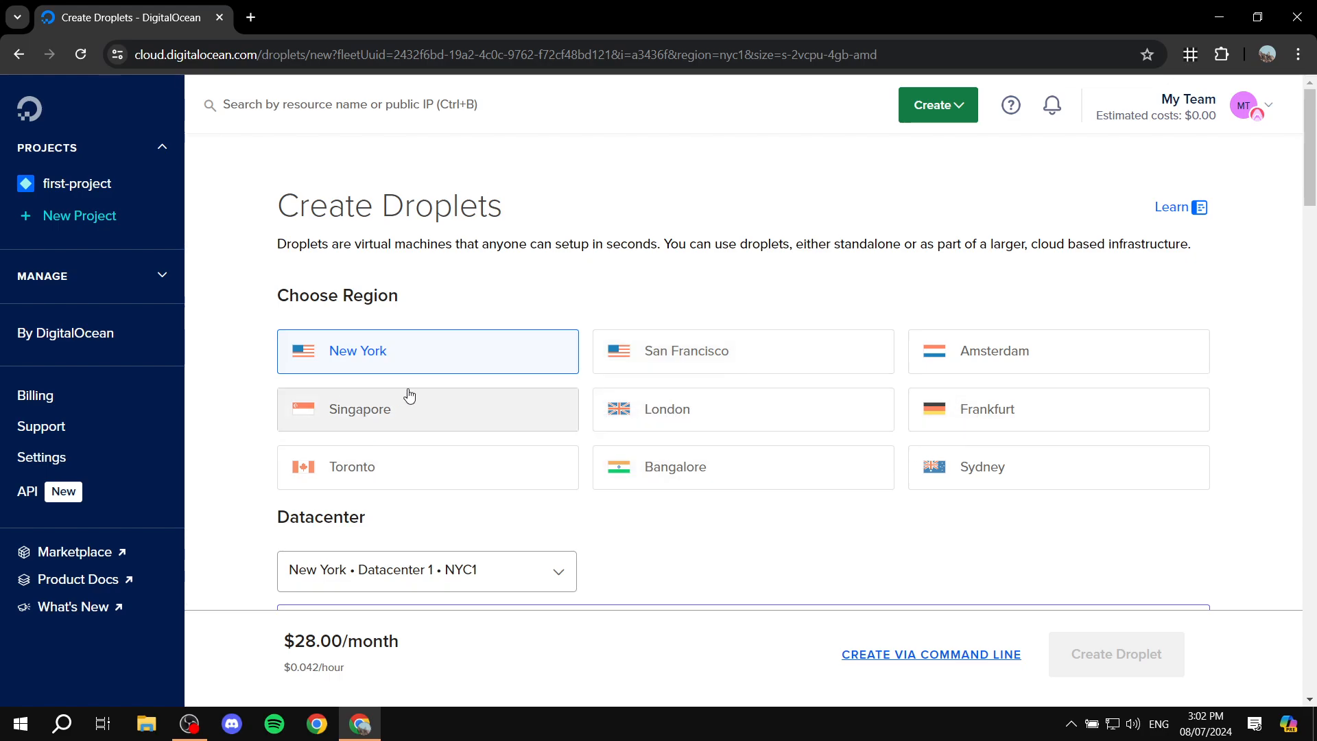
{"action": "left_click", "coordinate": [708, 465]}
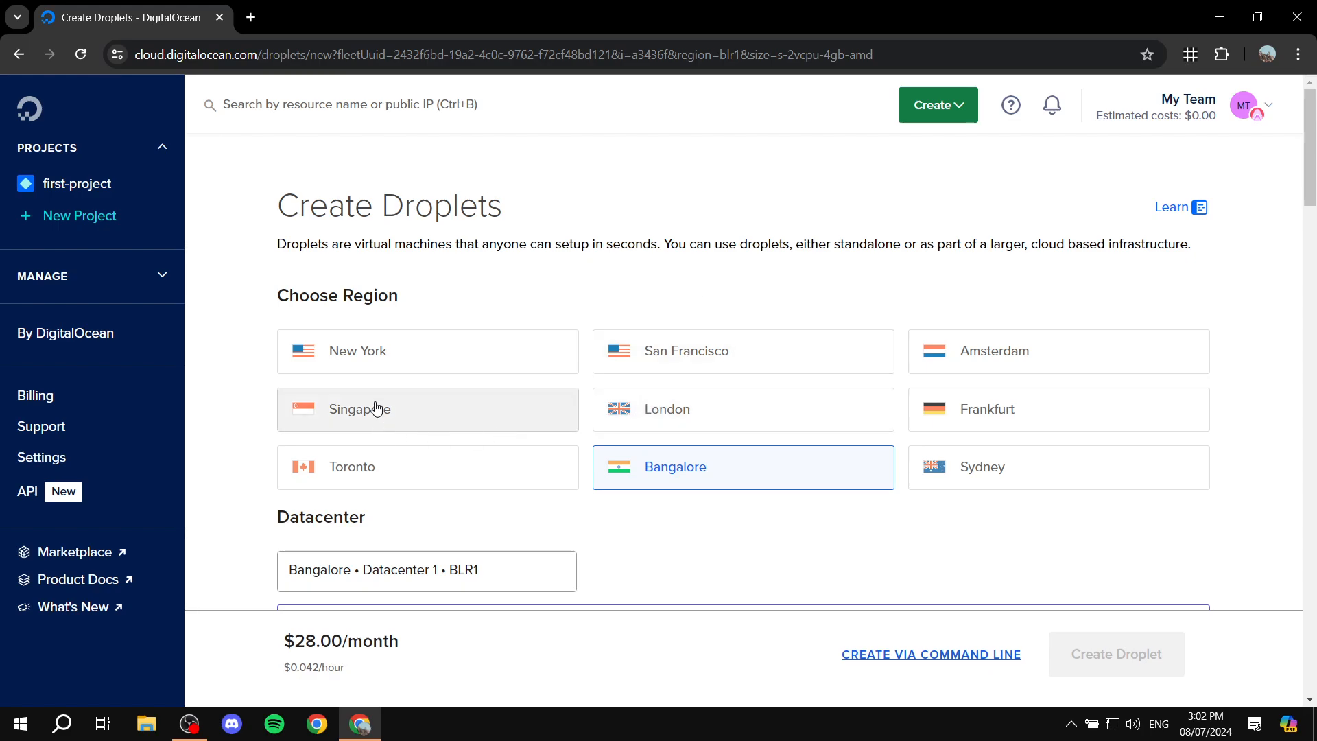
{"action": "left_click", "coordinate": [461, 406]}
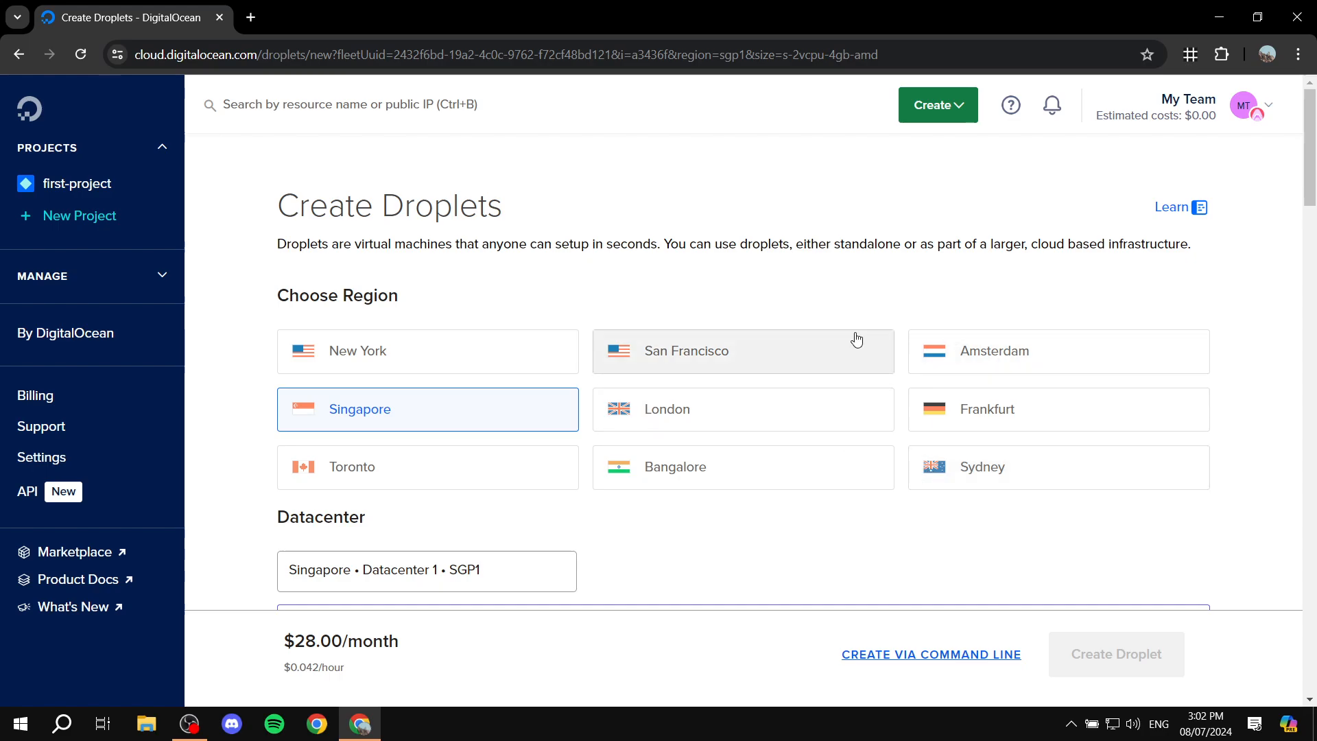
{"action": "scroll", "coordinate": [855, 340], "scroll_direction": "down", "scroll_amount": 1}
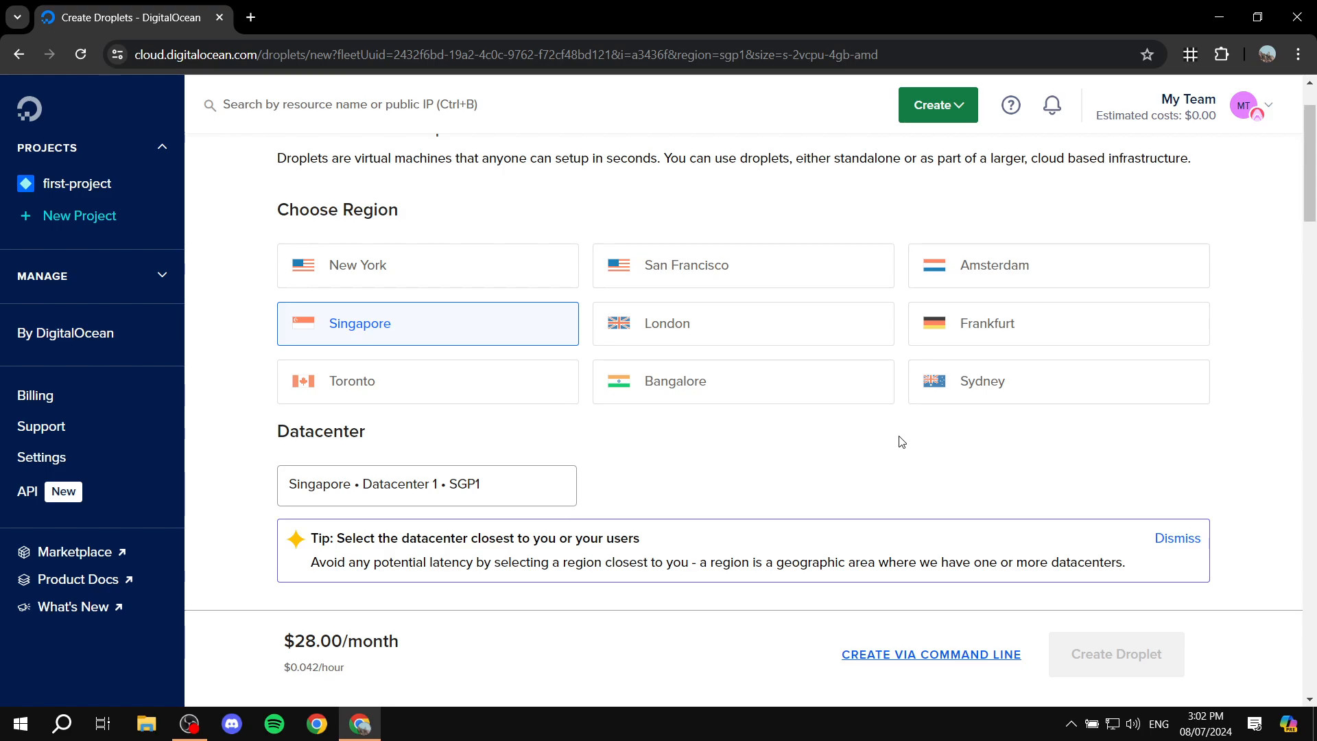
{"action": "scroll", "coordinate": [803, 556], "scroll_direction": "up", "scroll_amount": 1}
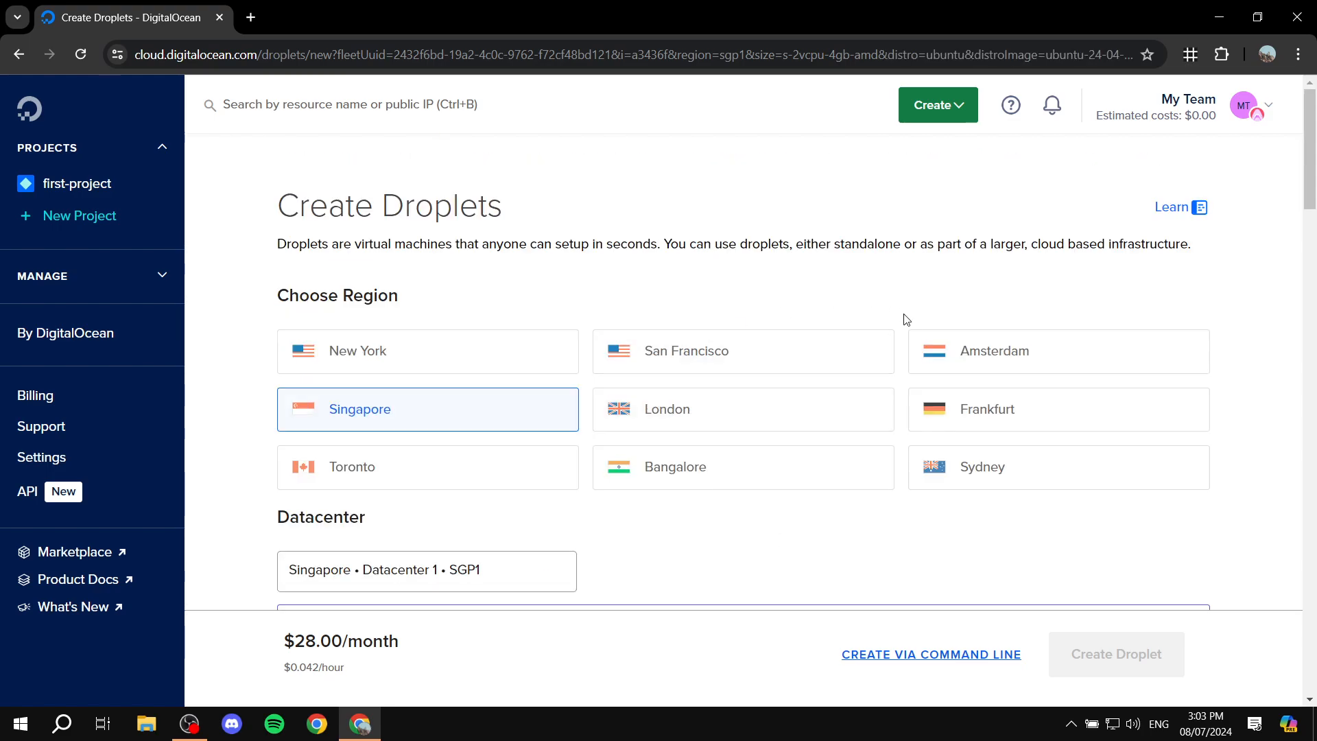
Step: Dismiss the tip about selecting the closest datacenter in the Droplet form
{"action": "scroll", "coordinate": [615, 233], "scroll_direction": "down", "scroll_amount": 2}
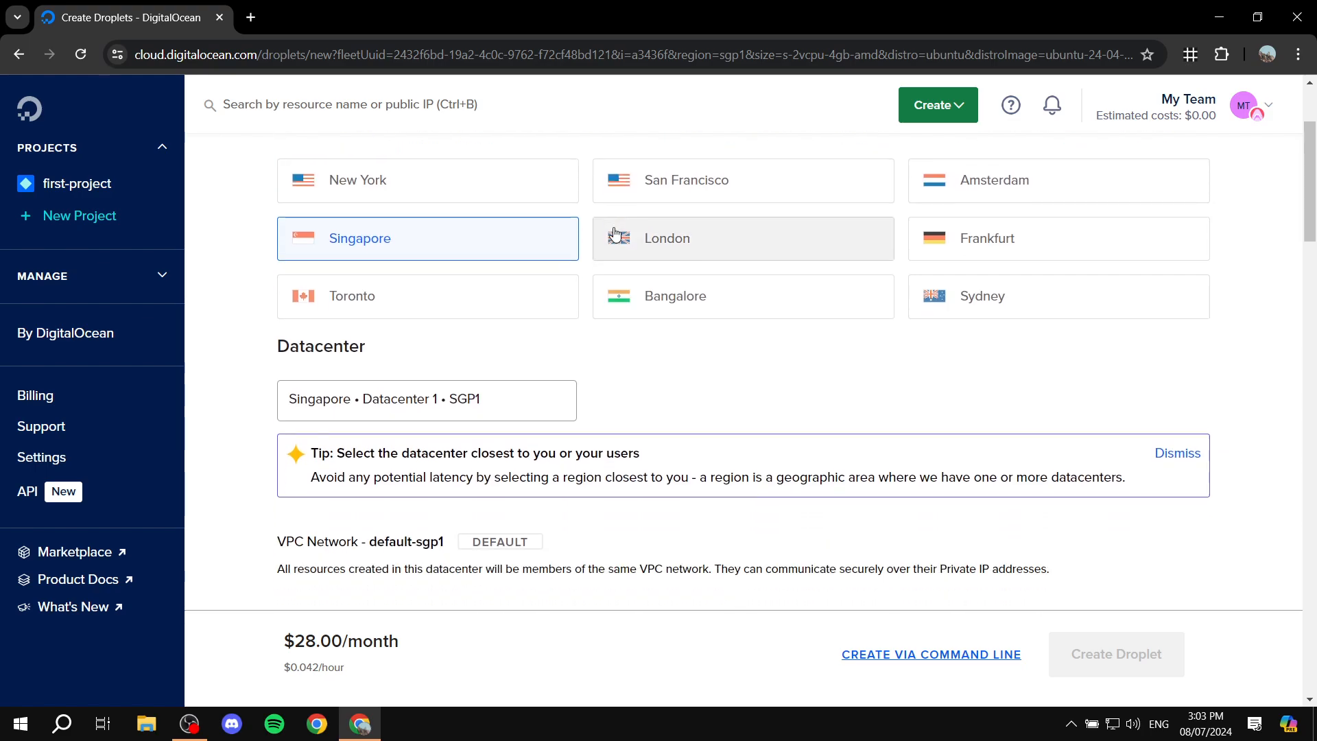
{"action": "scroll", "coordinate": [614, 234], "scroll_direction": "down", "scroll_amount": 3}
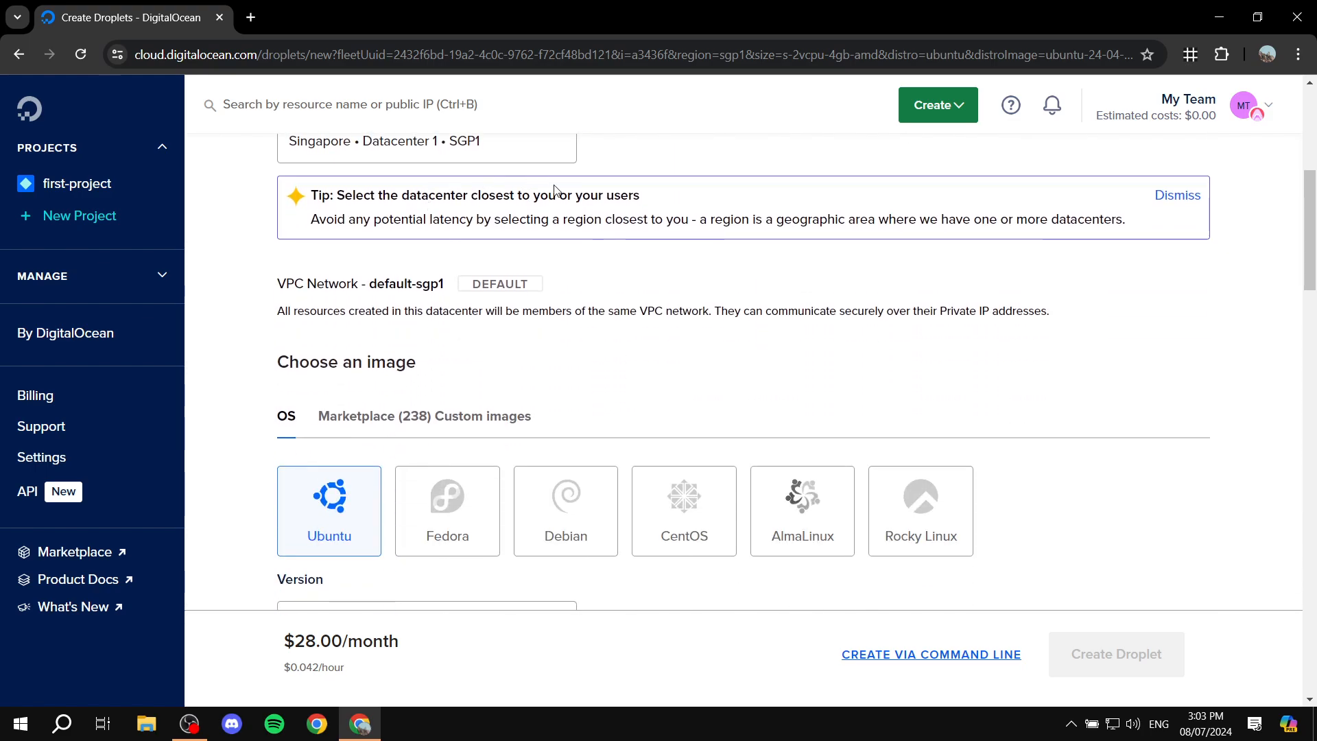
{"action": "left_click", "coordinate": [1178, 197]}
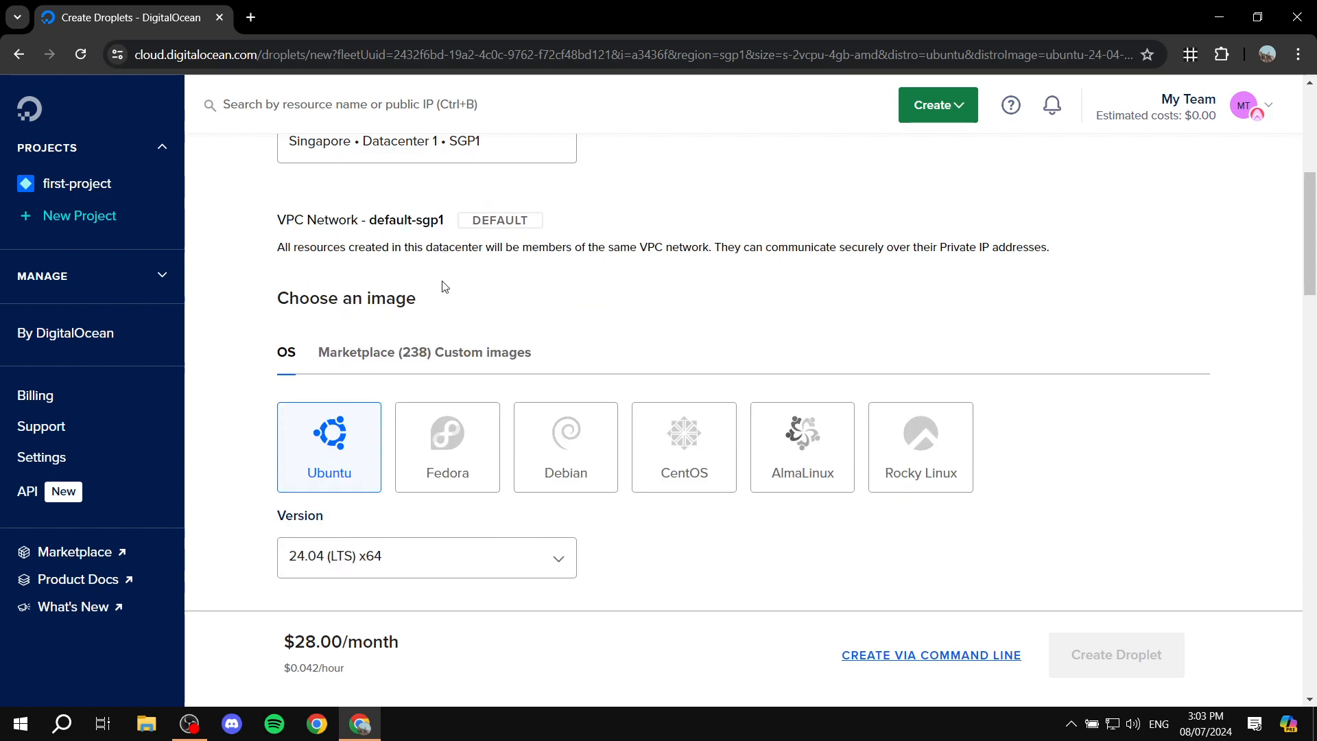
Step: Review the OS and custom image options for the Droplet, and select the Marketplace image WordPress 6.4.1 on Ubuntu
{"action": "scroll", "coordinate": [445, 287], "scroll_direction": "down", "scroll_amount": 1}
{"action": "left_click_drag", "start_coordinate": [275, 212], "coordinate": [462, 220]}
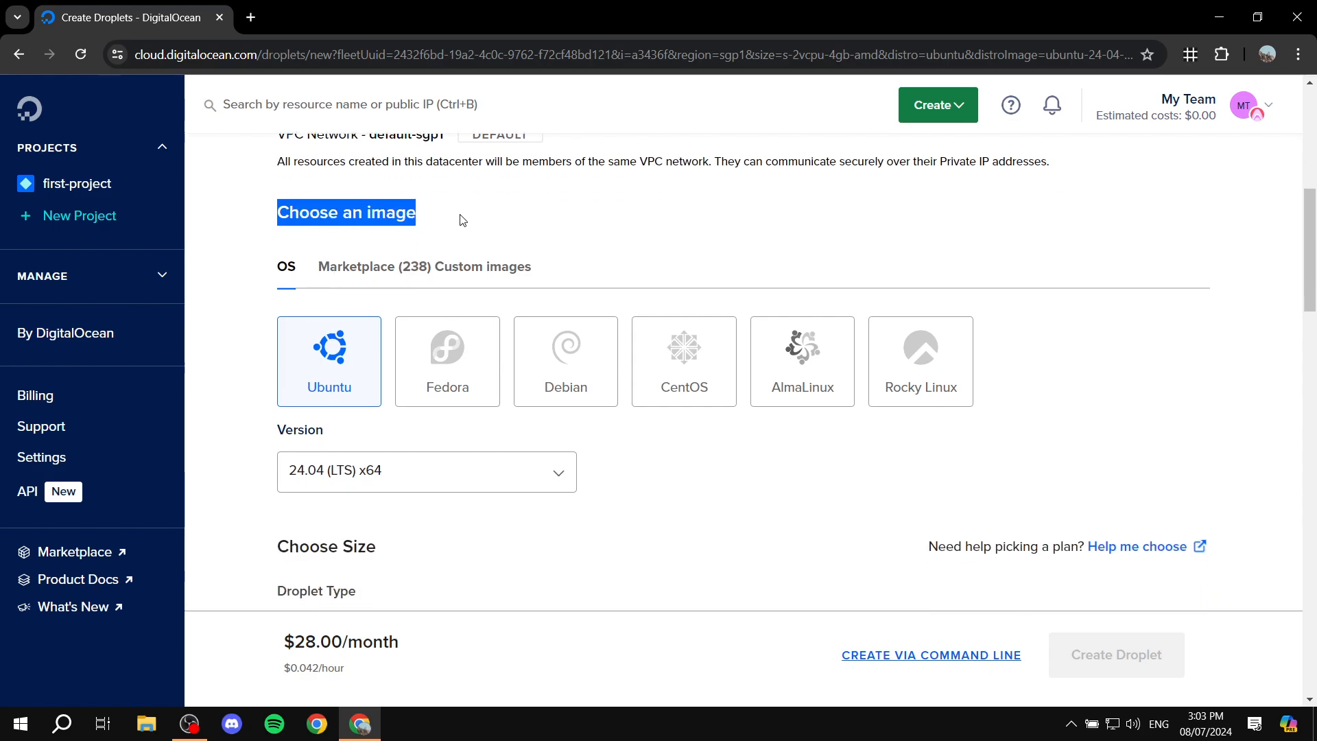
{"action": "left_click", "coordinate": [462, 219]}
{"action": "scroll", "coordinate": [432, 237], "scroll_direction": "down", "scroll_amount": 1}
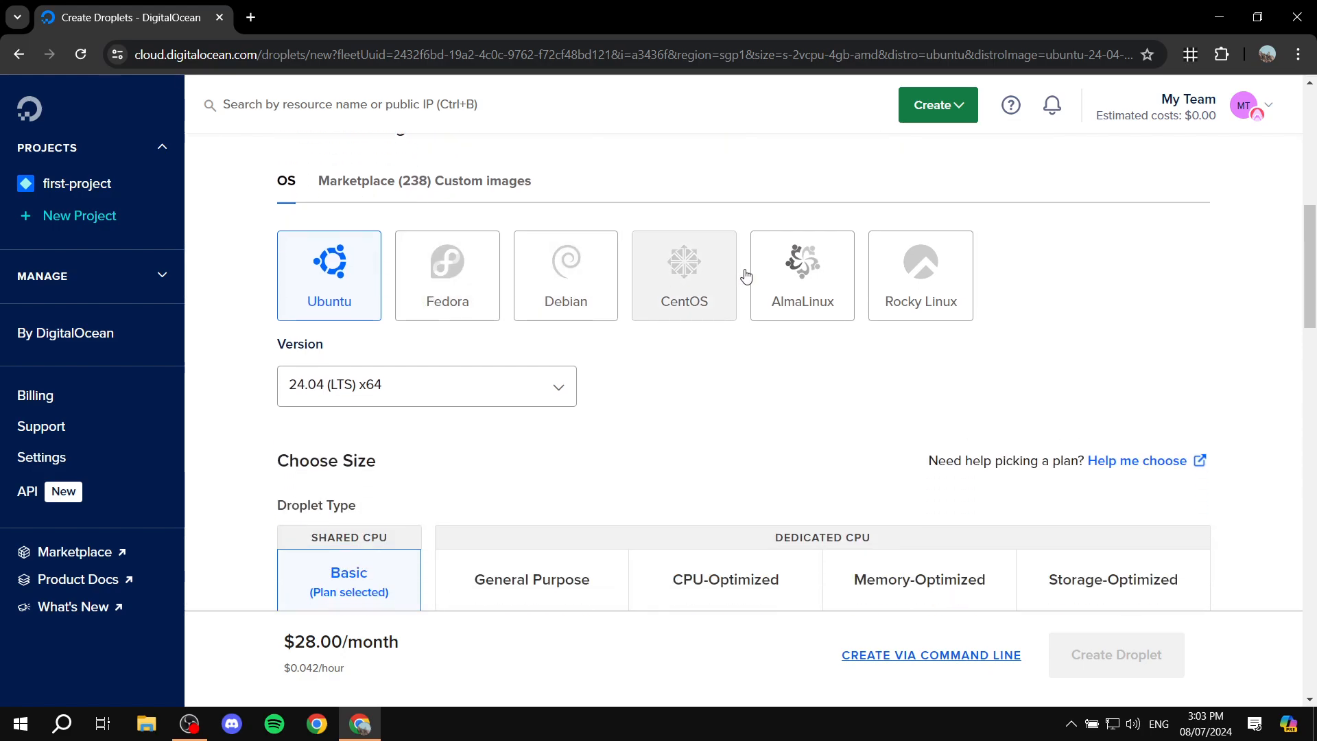
{"action": "left_click", "coordinate": [471, 184]}
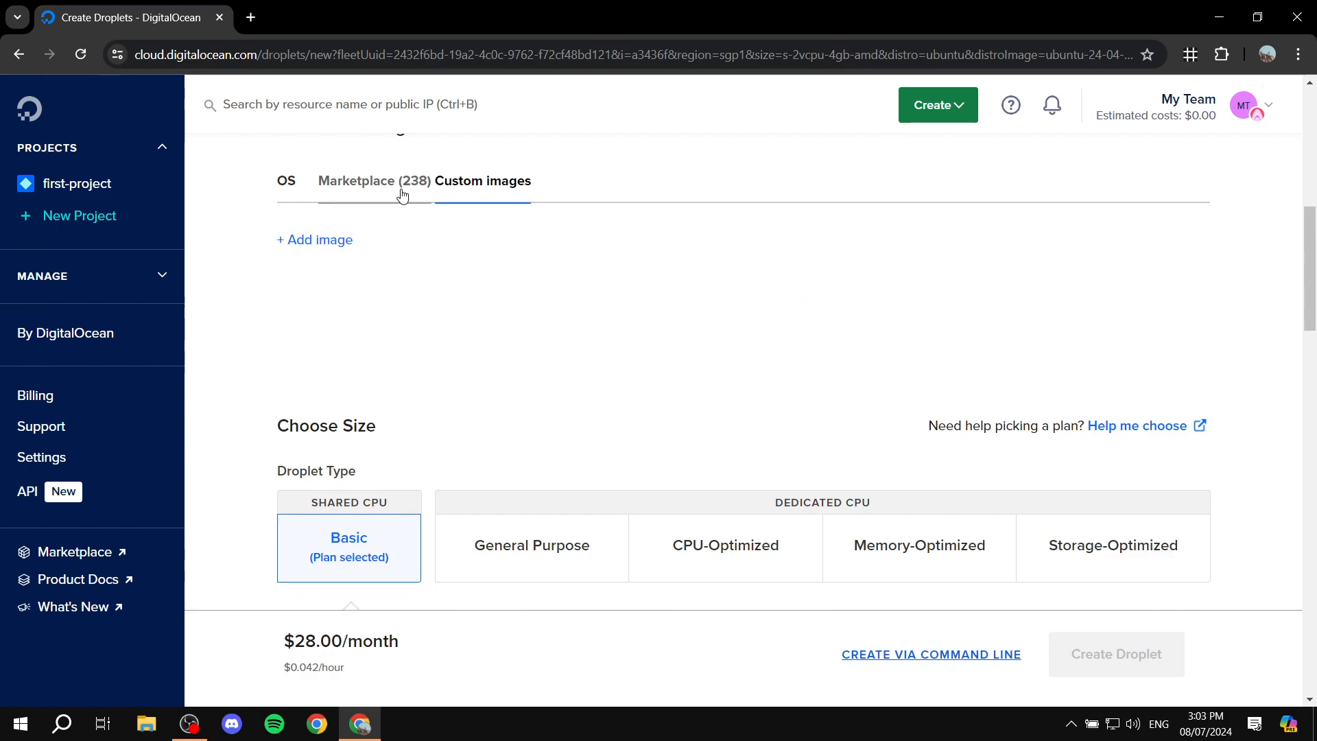
{"action": "left_click", "coordinate": [291, 183]}
{"action": "left_click", "coordinate": [341, 188]}
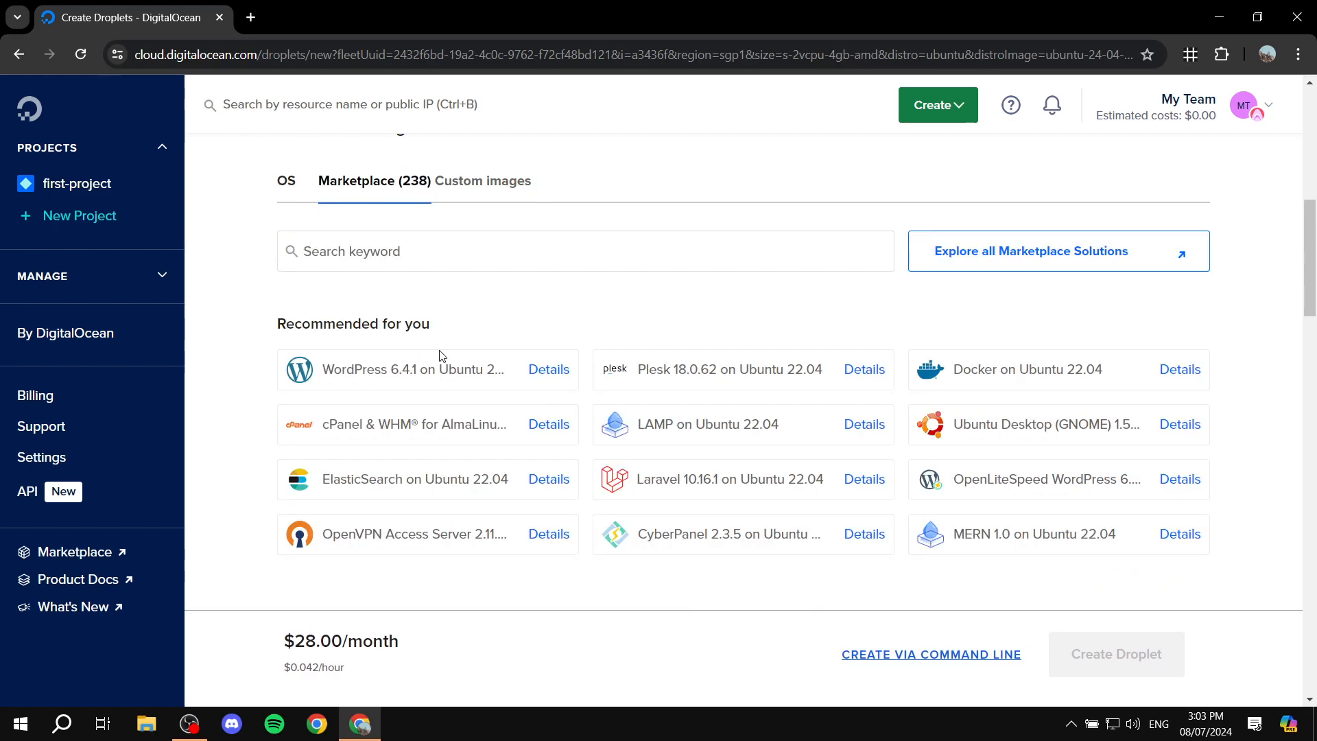
{"action": "left_click", "coordinate": [364, 371]}
Step: Review the recommended Marketplace images, the Cloudways managed hosting offer and the Managed Database add-on for the Droplet
{"action": "scroll", "coordinate": [542, 329], "scroll_direction": "down", "scroll_amount": 2}
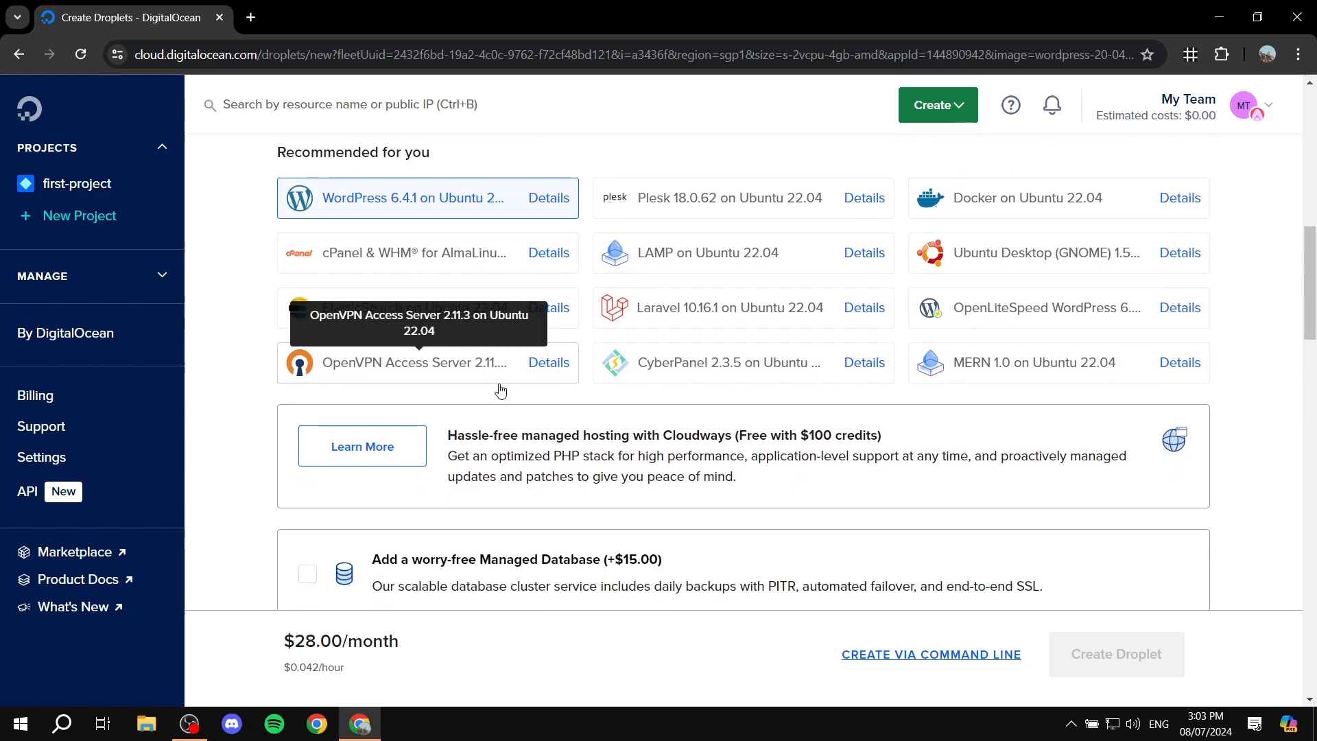
{"action": "scroll", "coordinate": [412, 449], "scroll_direction": "down", "scroll_amount": 1}
{"action": "scroll", "coordinate": [549, 426], "scroll_direction": "down", "scroll_amount": 2}
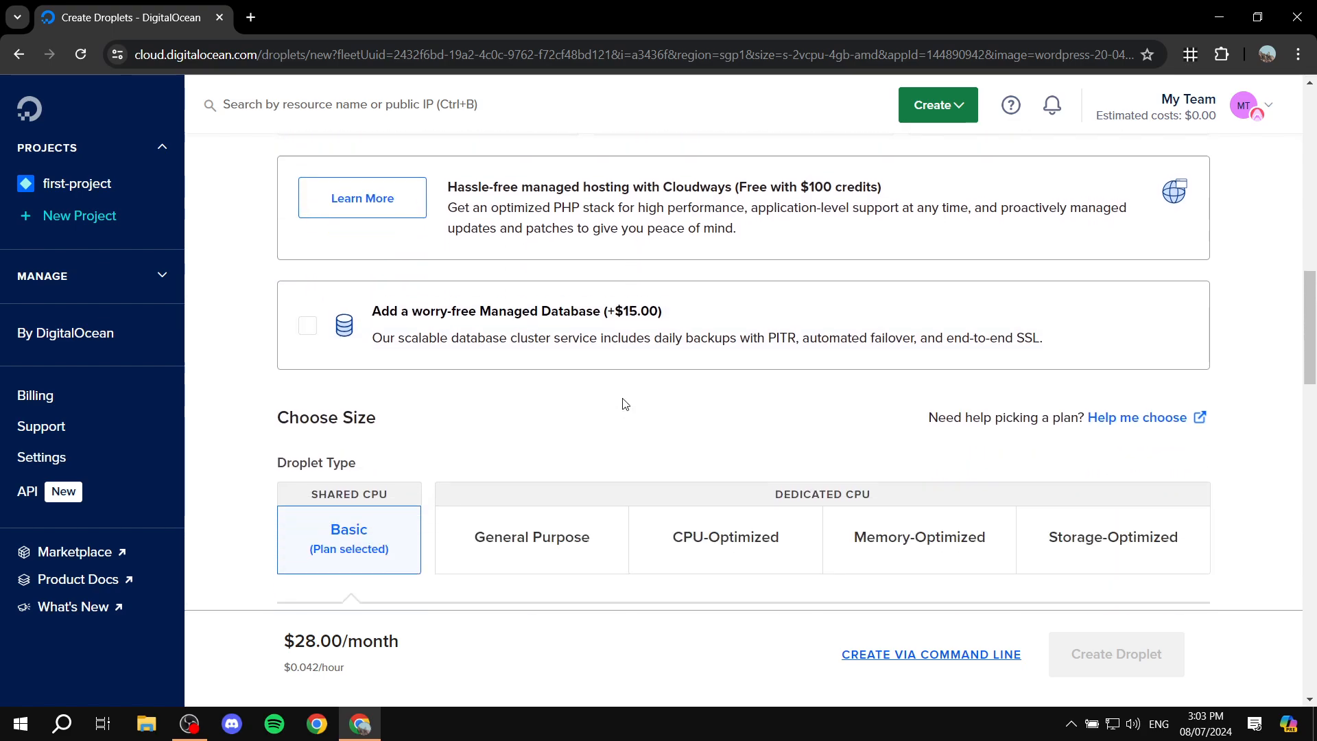
{"action": "scroll", "coordinate": [426, 271], "scroll_direction": "up", "scroll_amount": 4}
{"action": "scroll", "coordinate": [427, 271], "scroll_direction": "up", "scroll_amount": 2}
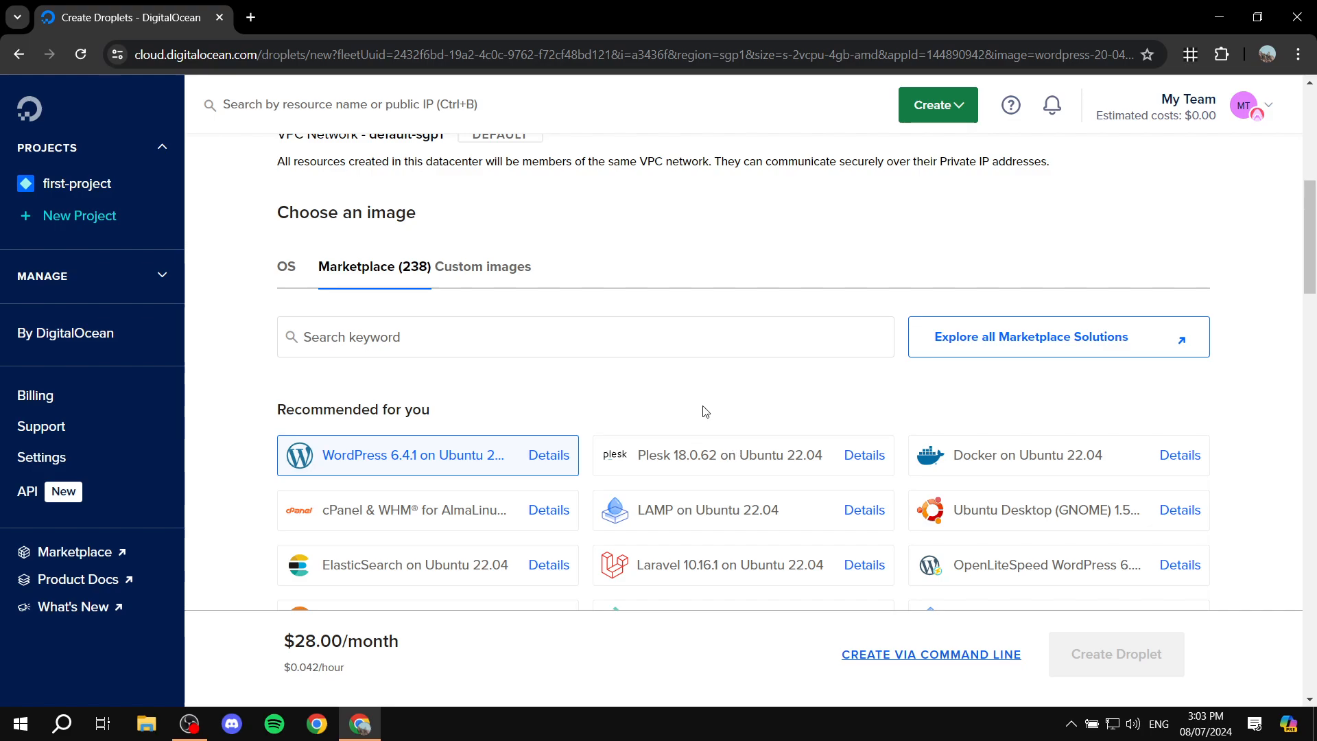
{"action": "scroll", "coordinate": [675, 322], "scroll_direction": "down", "scroll_amount": 5}
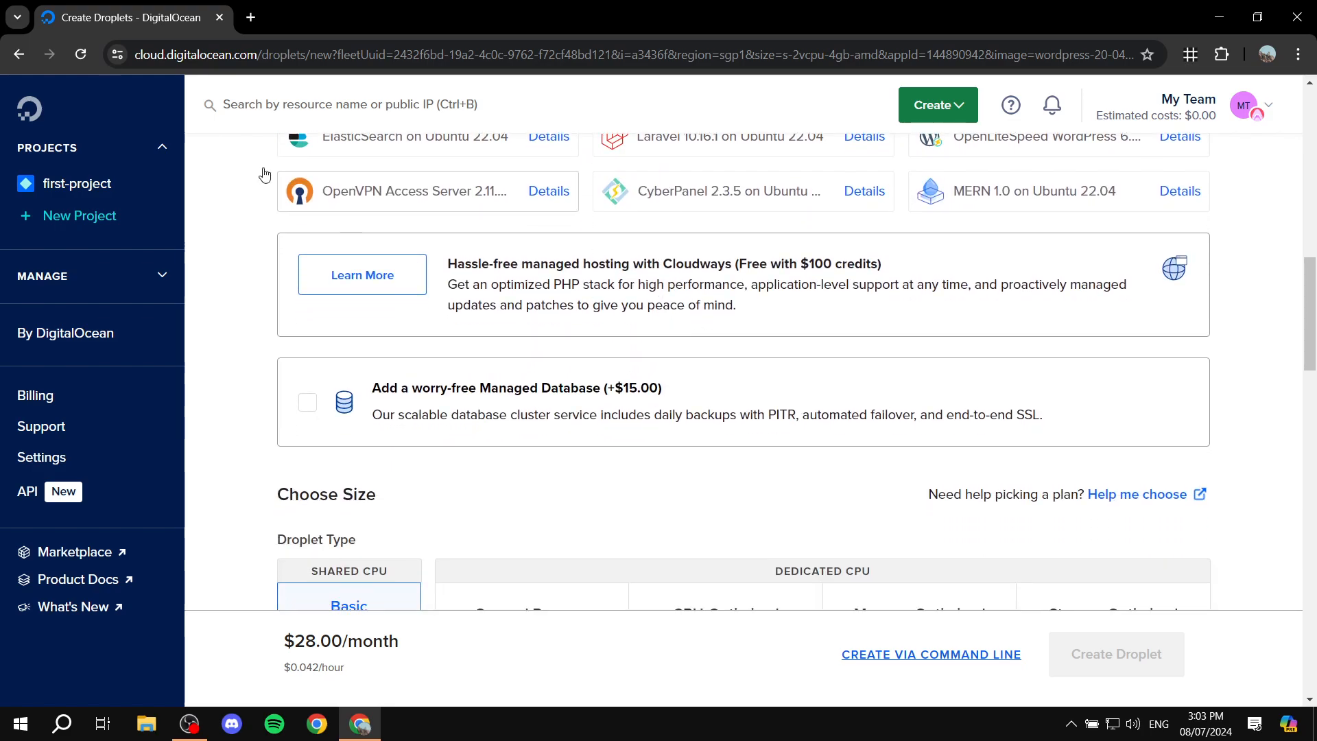
{"action": "scroll", "coordinate": [325, 294], "scroll_direction": "up", "scroll_amount": 3}
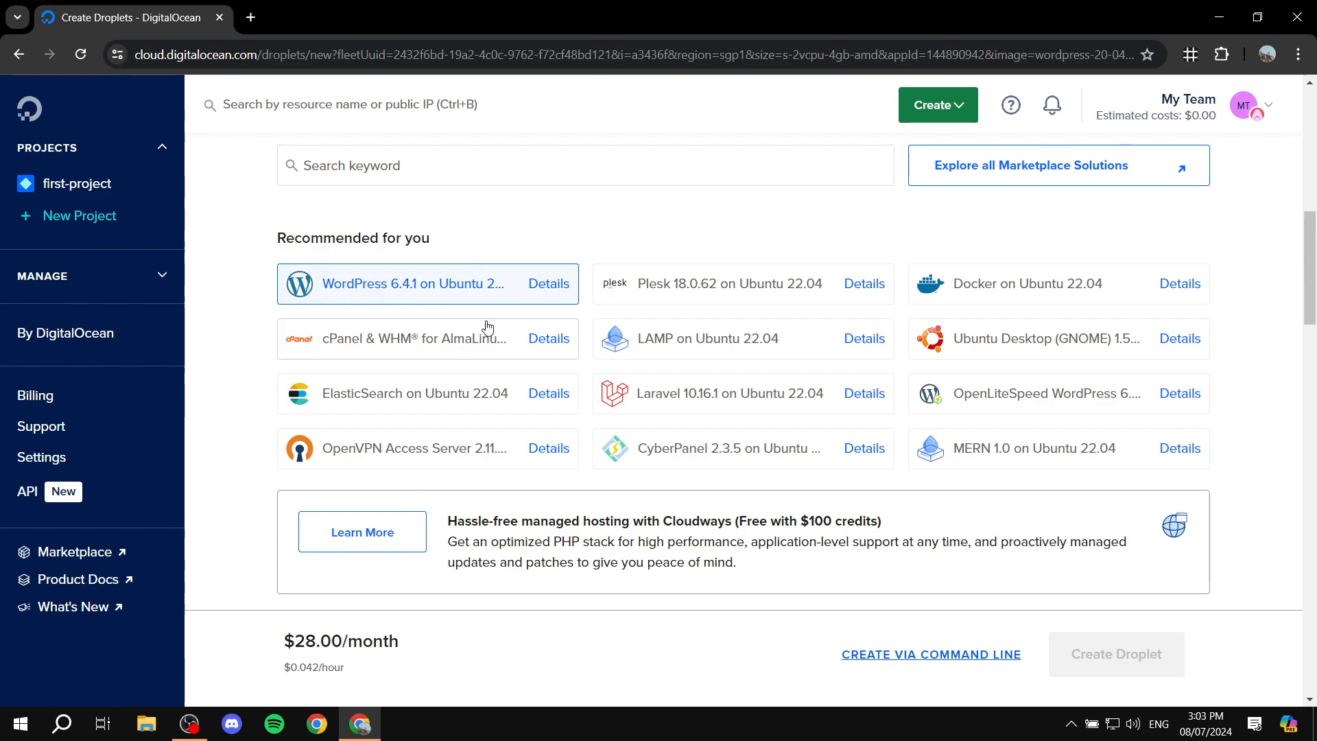
{"action": "scroll", "coordinate": [484, 316], "scroll_direction": "down", "scroll_amount": 3}
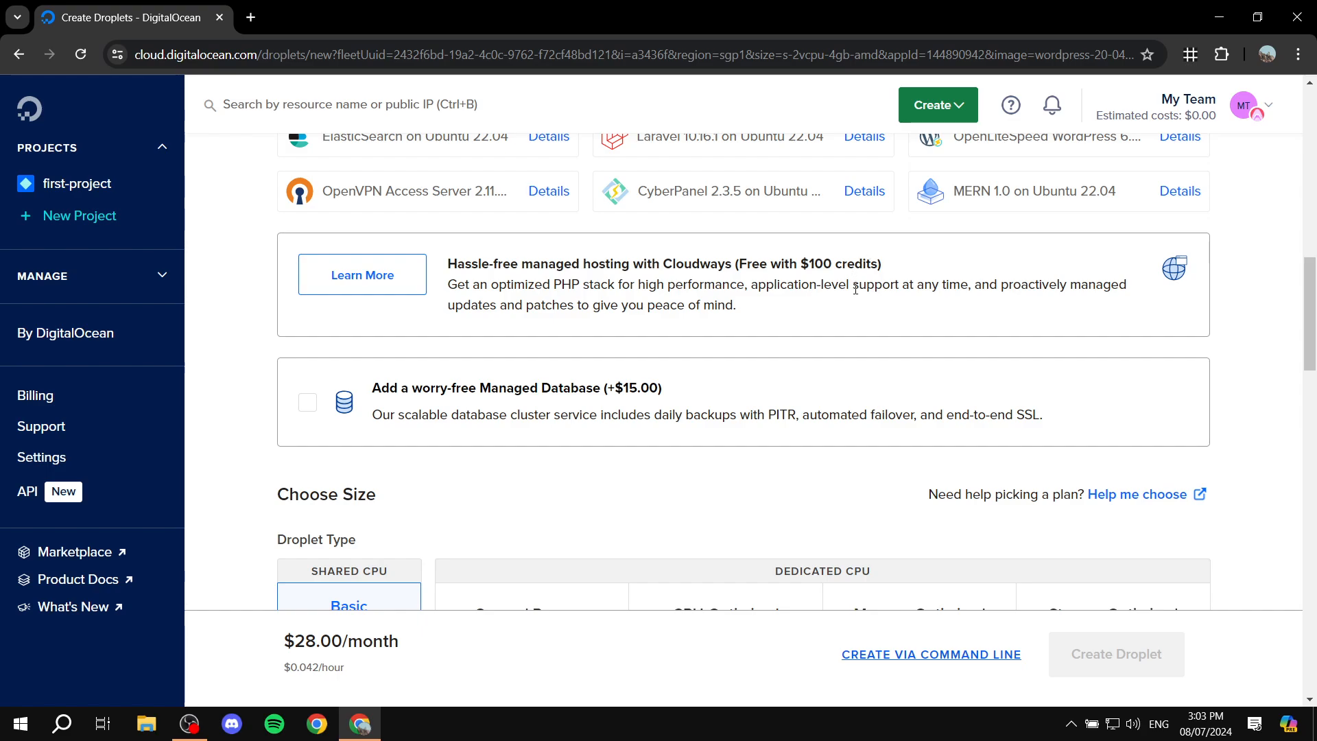
Step: Examine the Choose Size section and its shared and dedicated CPU Droplet types
{"action": "scroll", "coordinate": [841, 296], "scroll_direction": "down", "scroll_amount": 2}
{"action": "left_click_drag", "start_coordinate": [272, 329], "coordinate": [368, 322]}
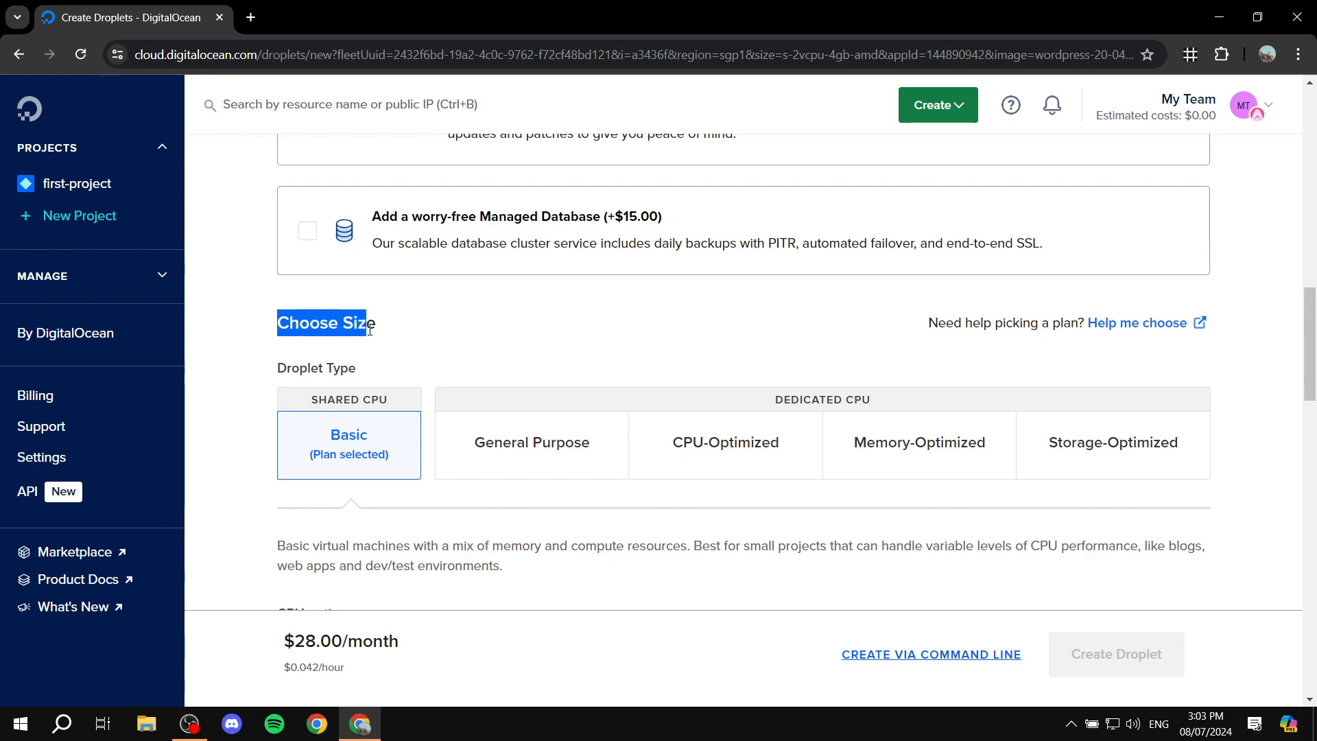
{"action": "left_click", "coordinate": [403, 323]}
{"action": "scroll", "coordinate": [524, 321], "scroll_direction": "down", "scroll_amount": 1}
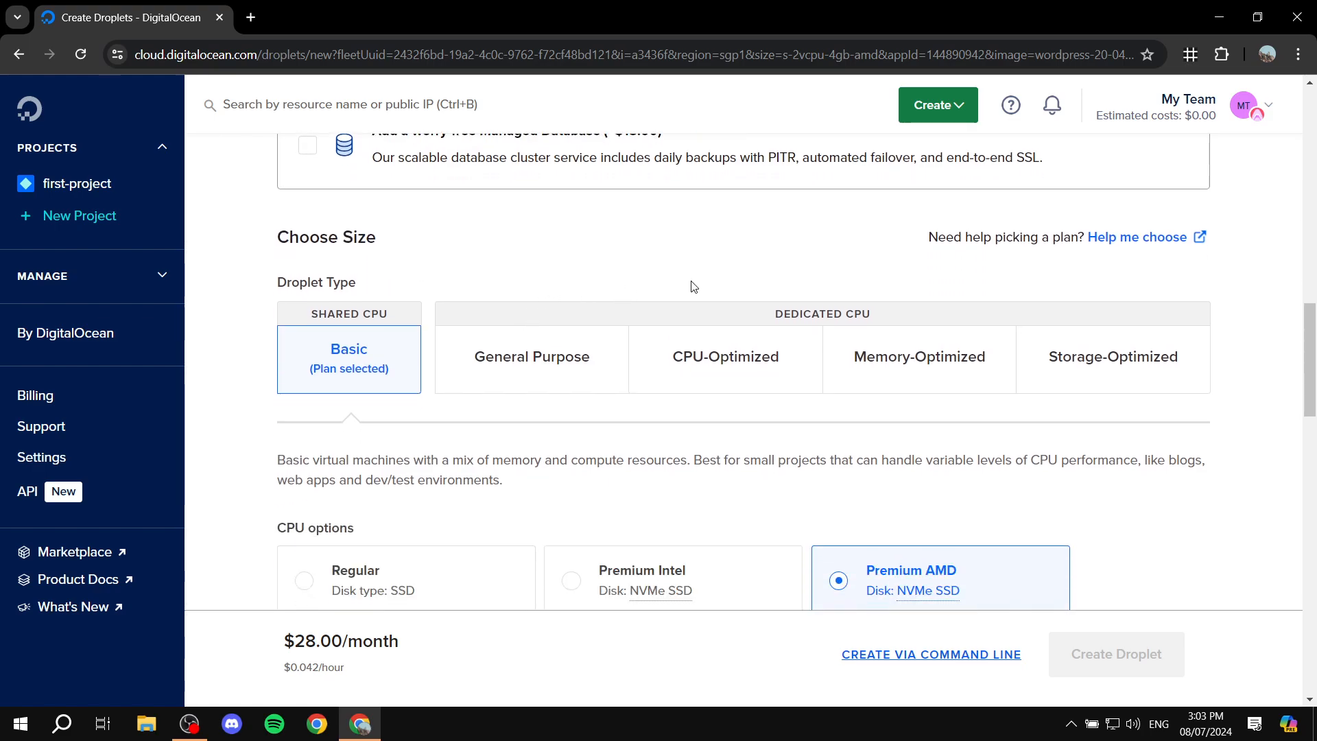
{"action": "scroll", "coordinate": [588, 341], "scroll_direction": "down", "scroll_amount": 1}
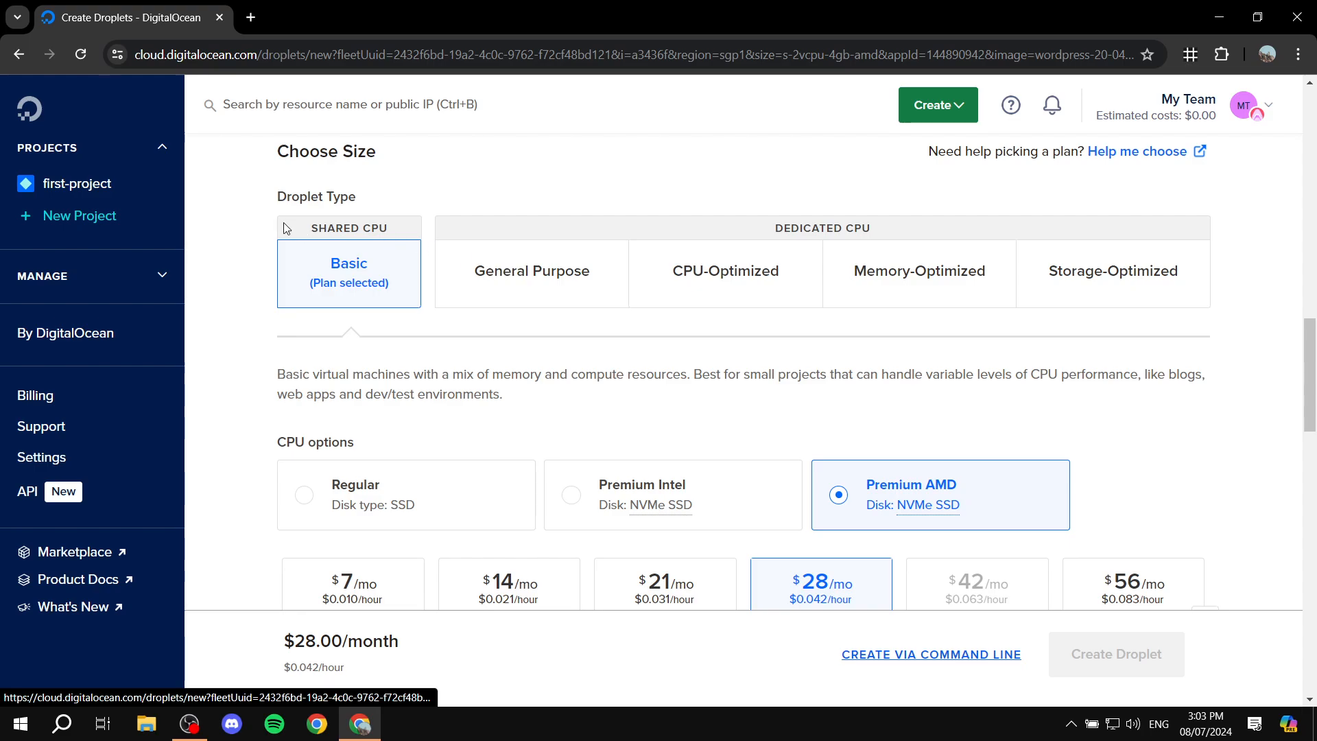
{"action": "left_click_drag", "start_coordinate": [265, 206], "coordinate": [391, 197]}
{"action": "left_click", "coordinate": [392, 198]}
Step: Compare the General Purpose, CPU-Optimized, Memory-Optimized and Storage-Optimized Droplet types, ending back on the Basic shared CPU type
{"action": "left_click", "coordinate": [695, 280]}
{"action": "left_click", "coordinate": [563, 271]}
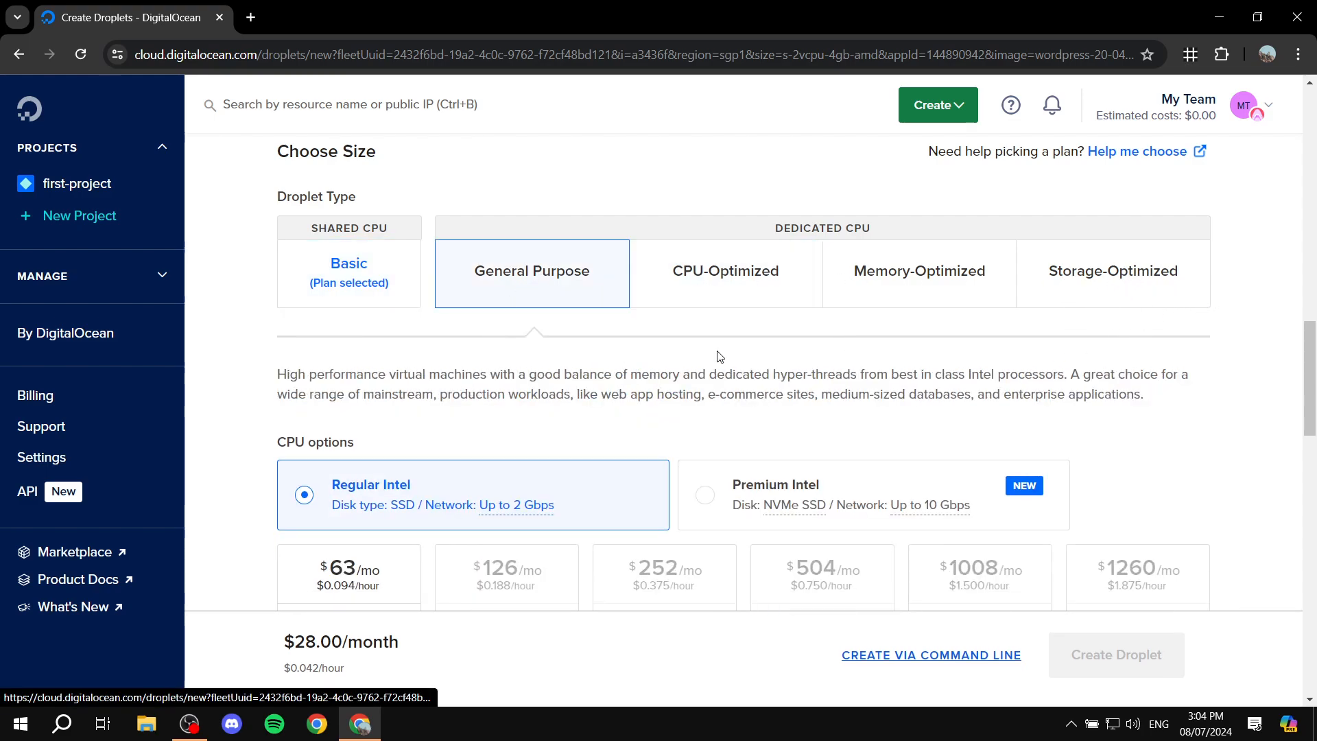
{"action": "left_click", "coordinate": [874, 273]}
{"action": "left_click", "coordinate": [1088, 271]}
{"action": "left_click", "coordinate": [713, 272]}
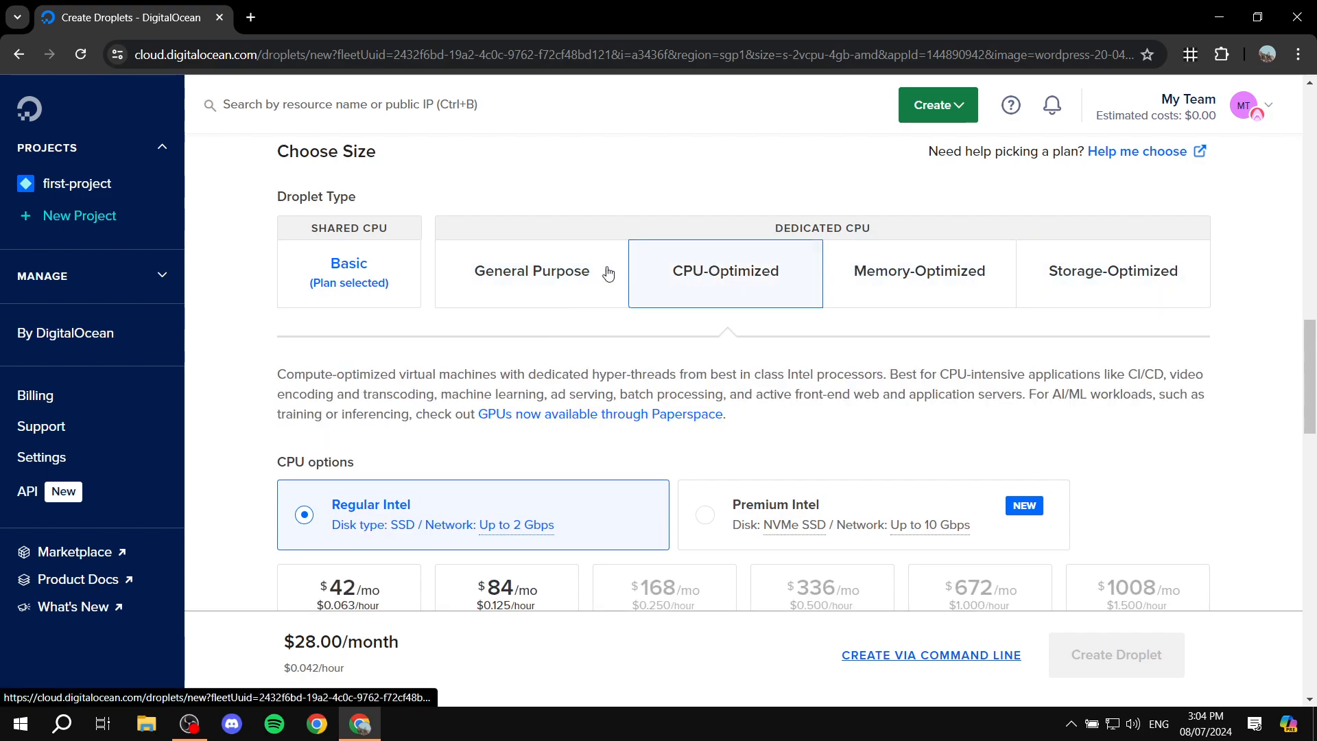
{"action": "left_click", "coordinate": [552, 274]}
{"action": "left_click", "coordinate": [758, 267]}
{"action": "left_click", "coordinate": [897, 271]}
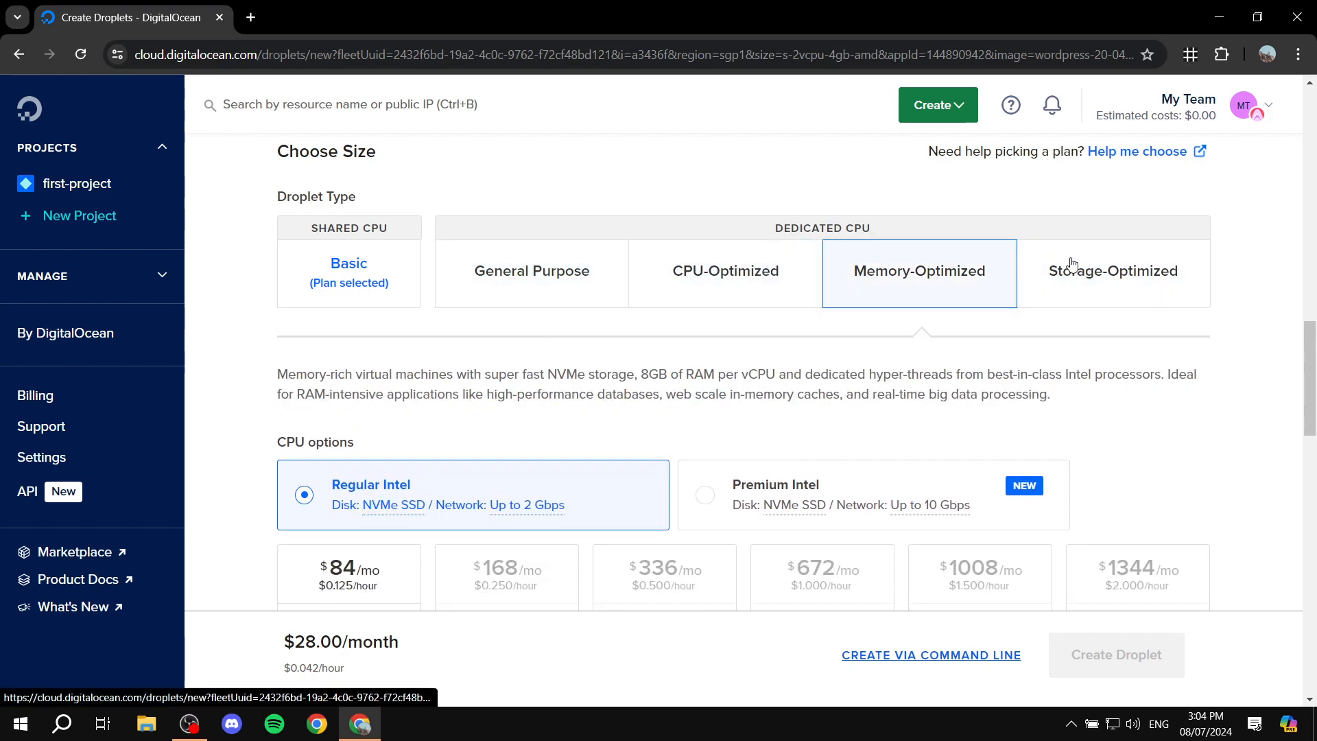
{"action": "left_click", "coordinate": [1074, 266]}
{"action": "left_click", "coordinate": [356, 274]}
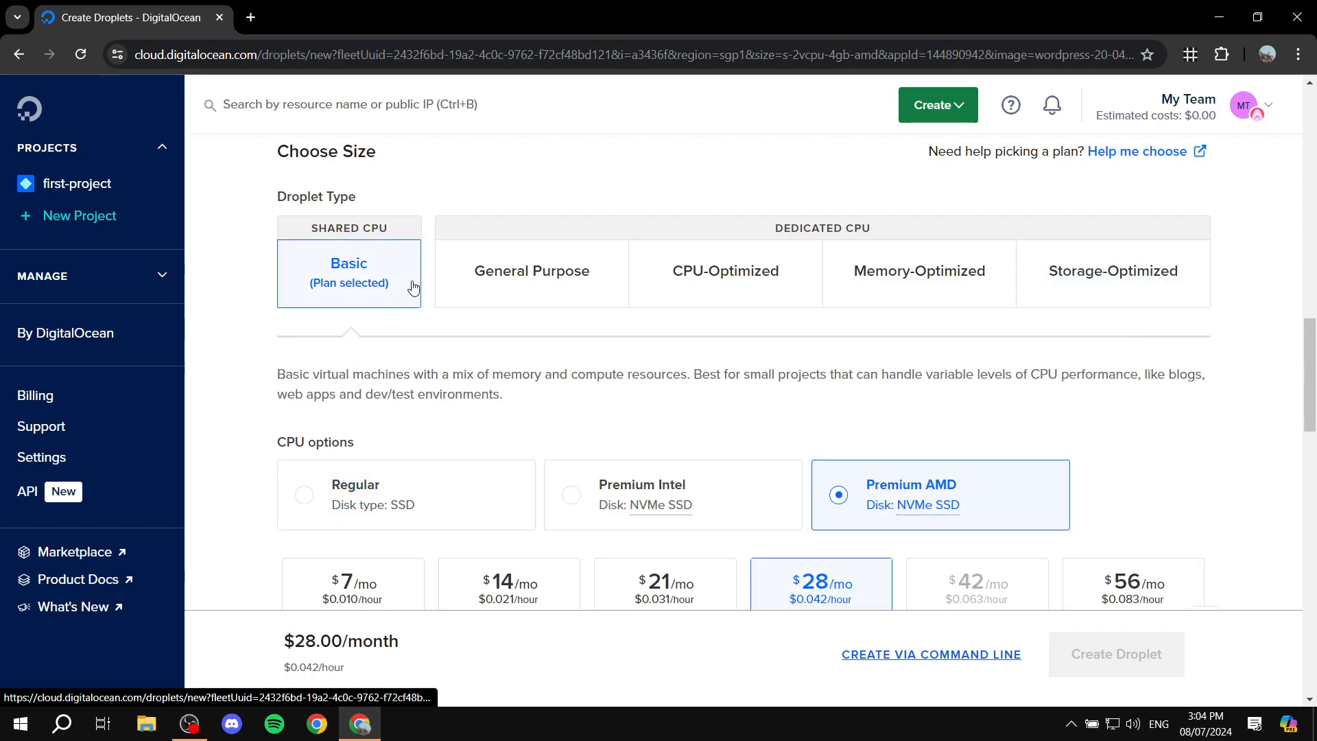
Step: Choose the Regular SSD CPU option for the Basic Droplet and select its $6/mo plan
{"action": "scroll", "coordinate": [425, 319], "scroll_direction": "down", "scroll_amount": 3}
{"action": "scroll", "coordinate": [464, 259], "scroll_direction": "up", "scroll_amount": 3}
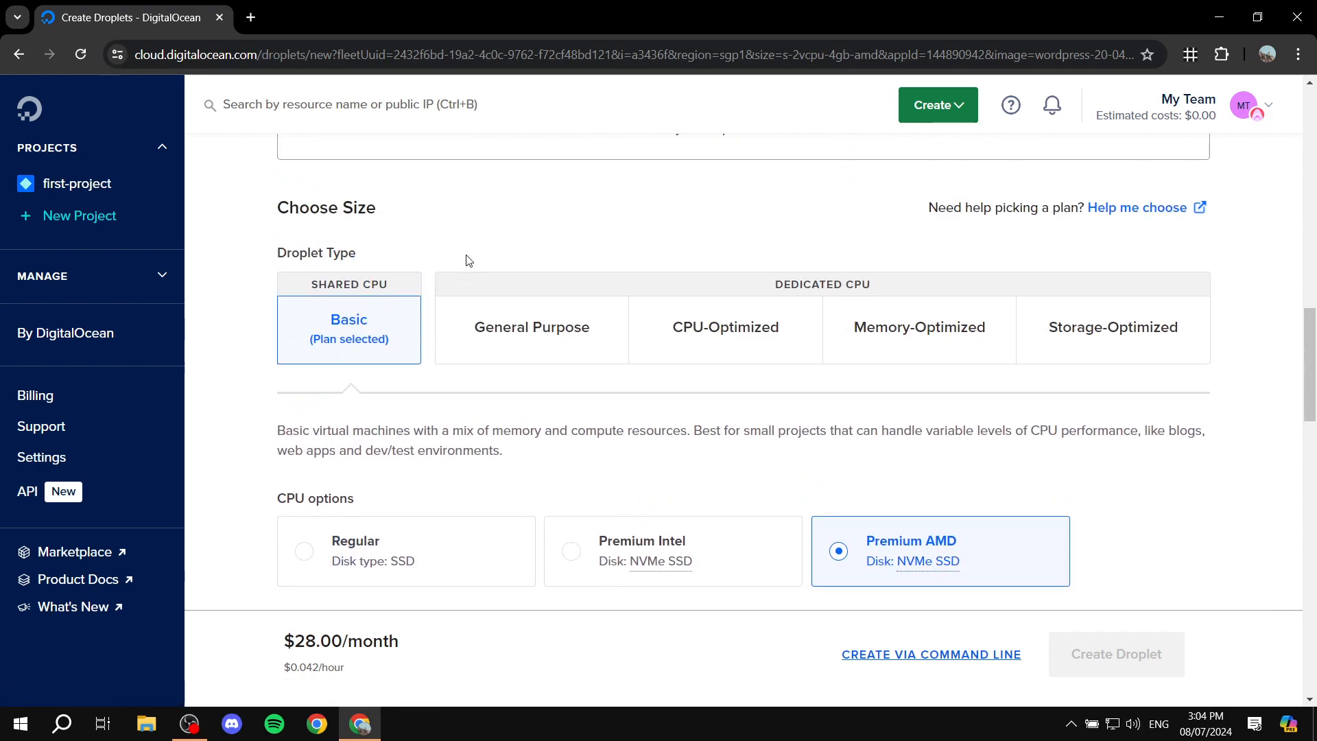
{"action": "scroll", "coordinate": [329, 294], "scroll_direction": "down", "scroll_amount": 4}
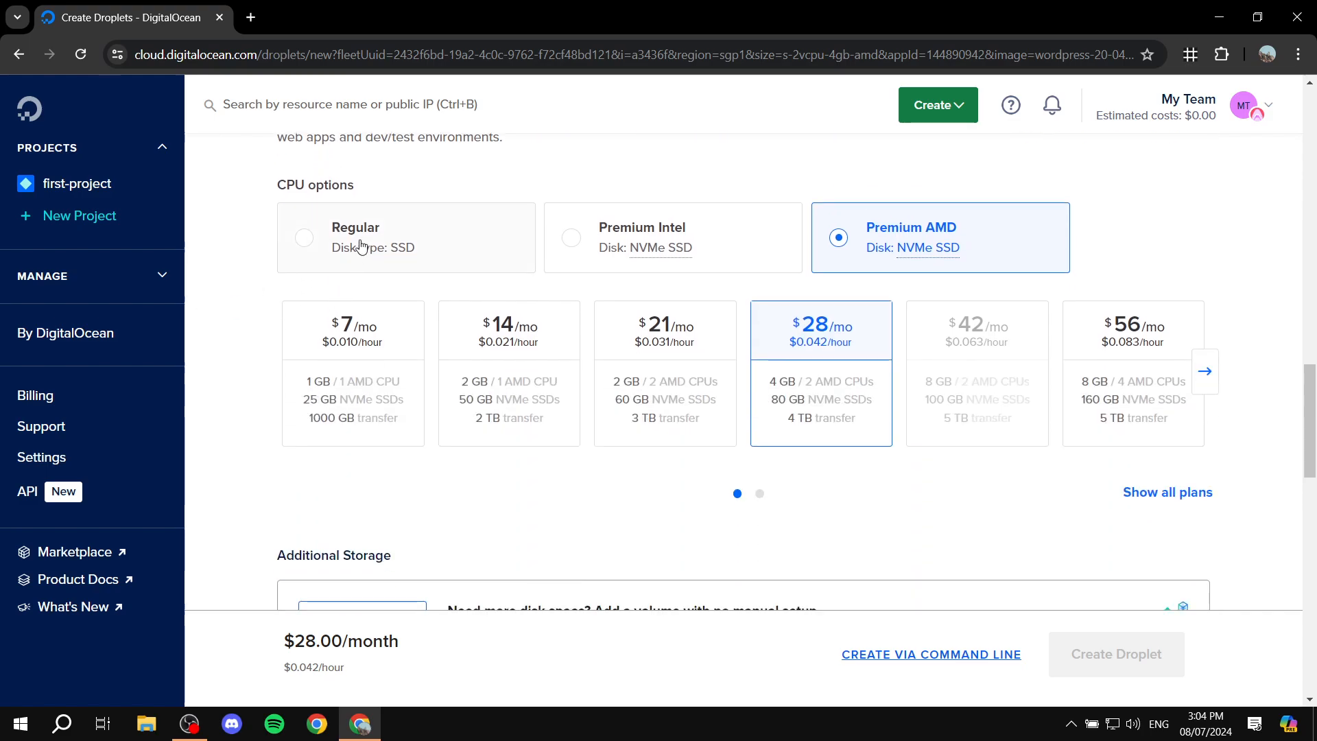
{"action": "scroll", "coordinate": [357, 302], "scroll_direction": "up", "scroll_amount": 1}
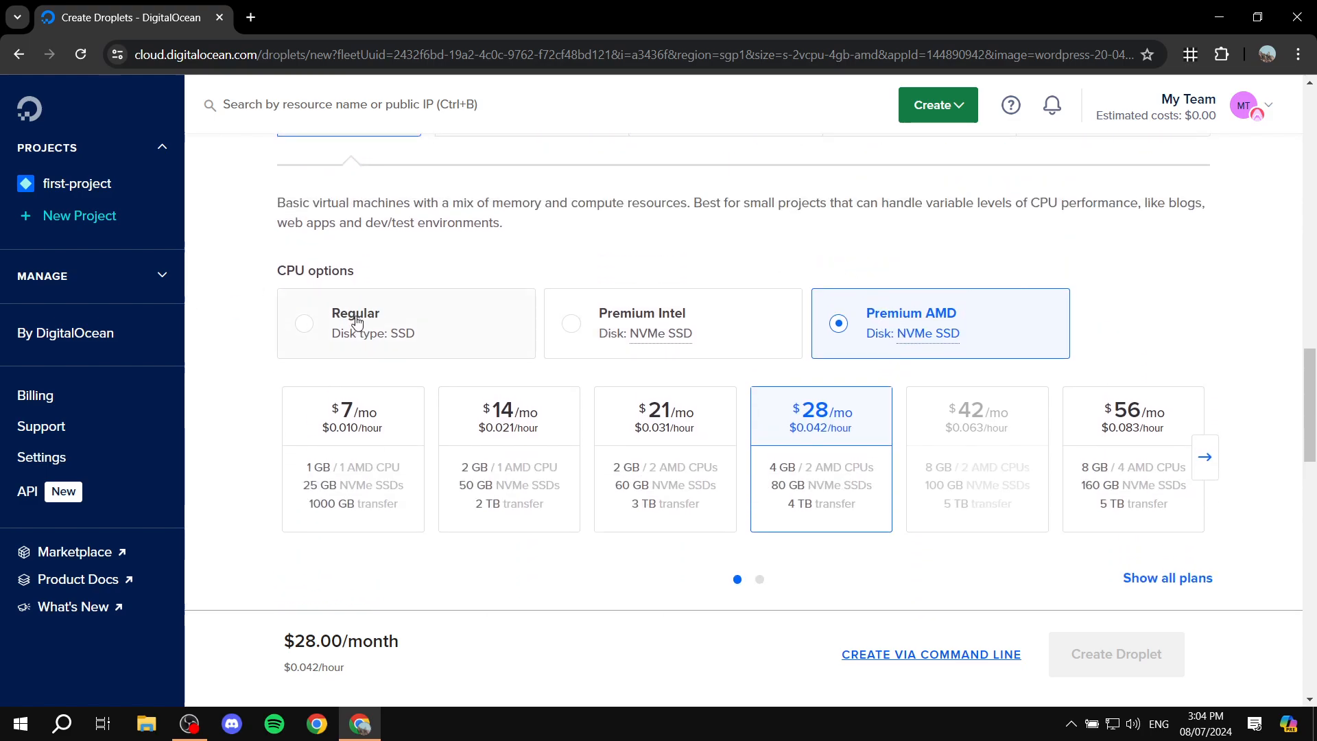
{"action": "left_click", "coordinate": [356, 321]}
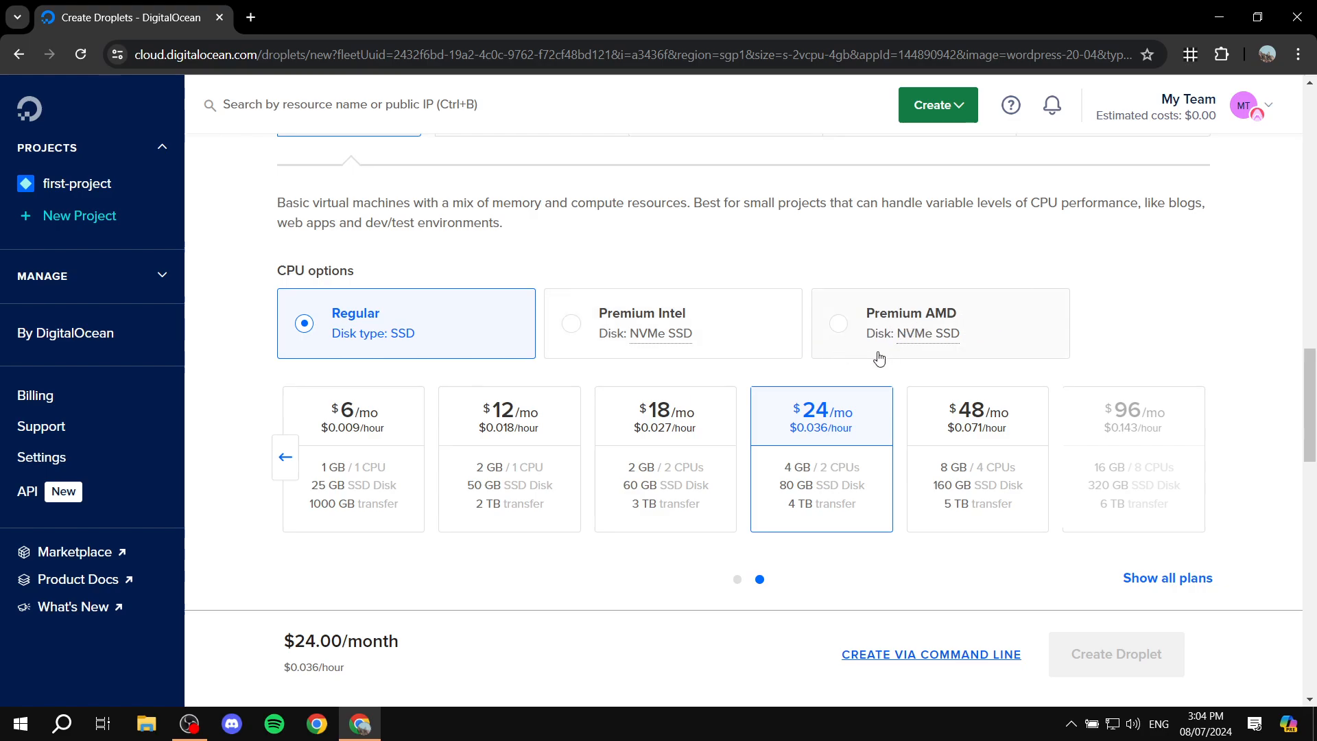
{"action": "mouse_move", "coordinate": [919, 345]}
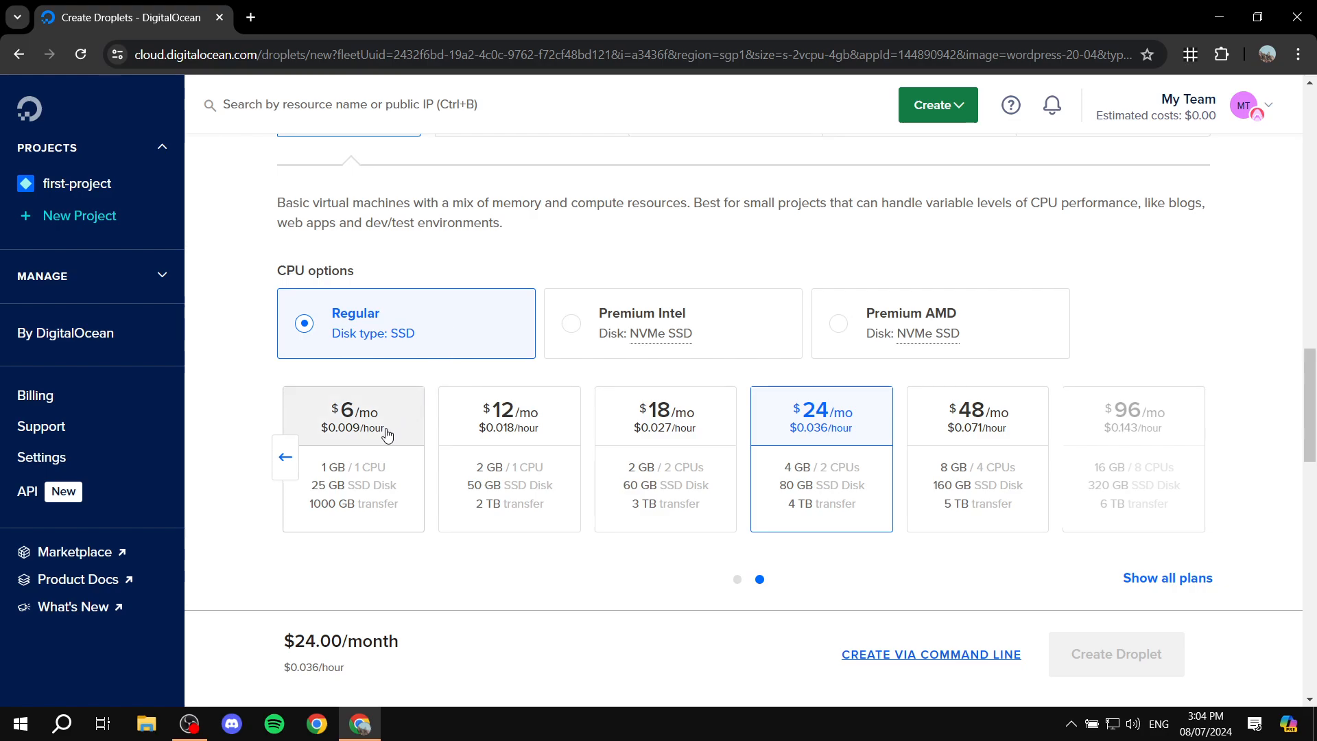
{"action": "left_click", "coordinate": [284, 457]}
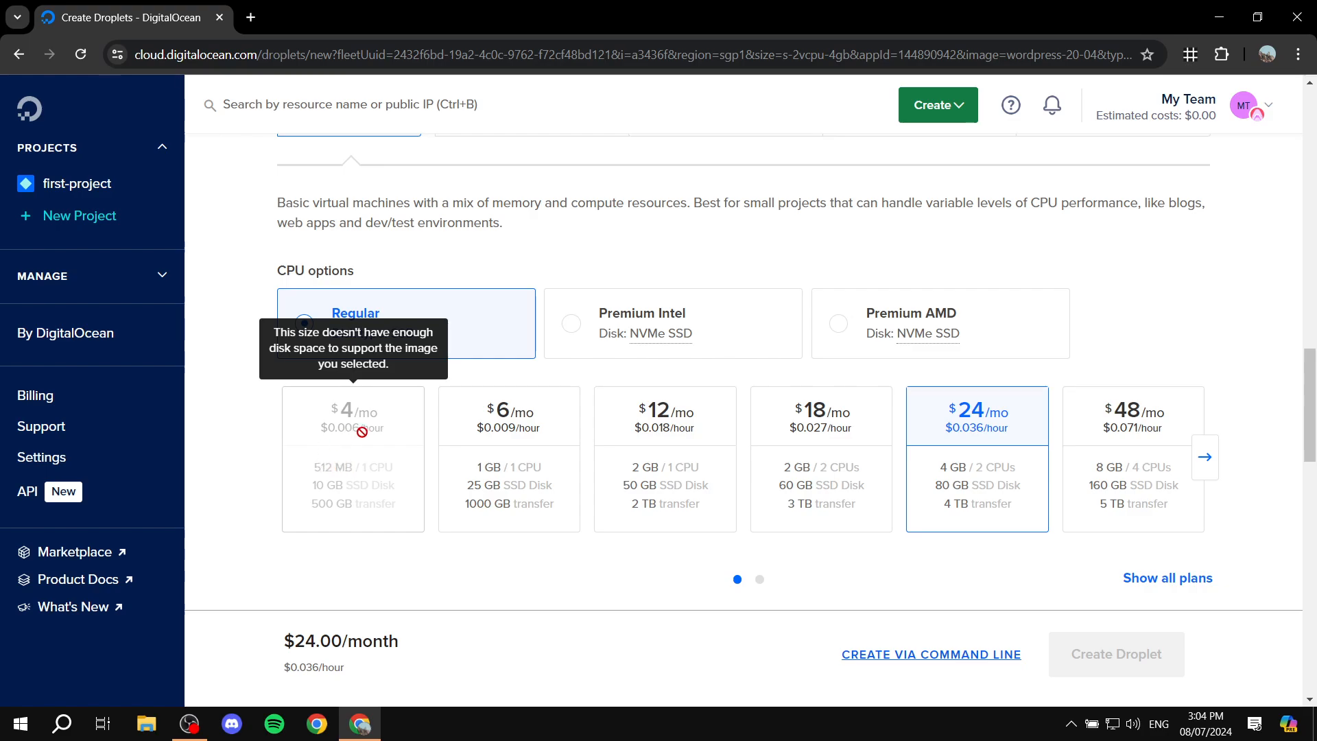
{"action": "left_click", "coordinate": [553, 442]}
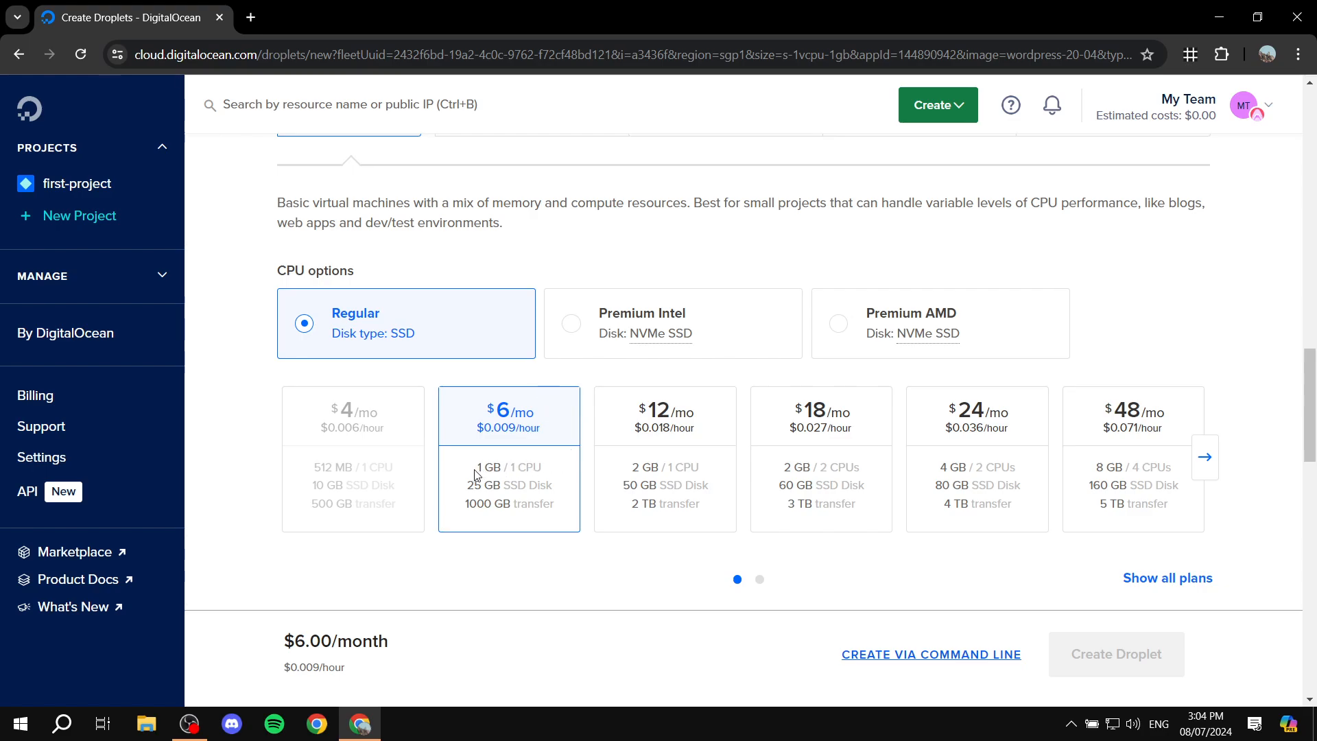
Step: Examine the memory, CPU, disk and transfer allowances of the $6/mo plan
{"action": "left_click_drag", "start_coordinate": [476, 474], "coordinate": [556, 476]}
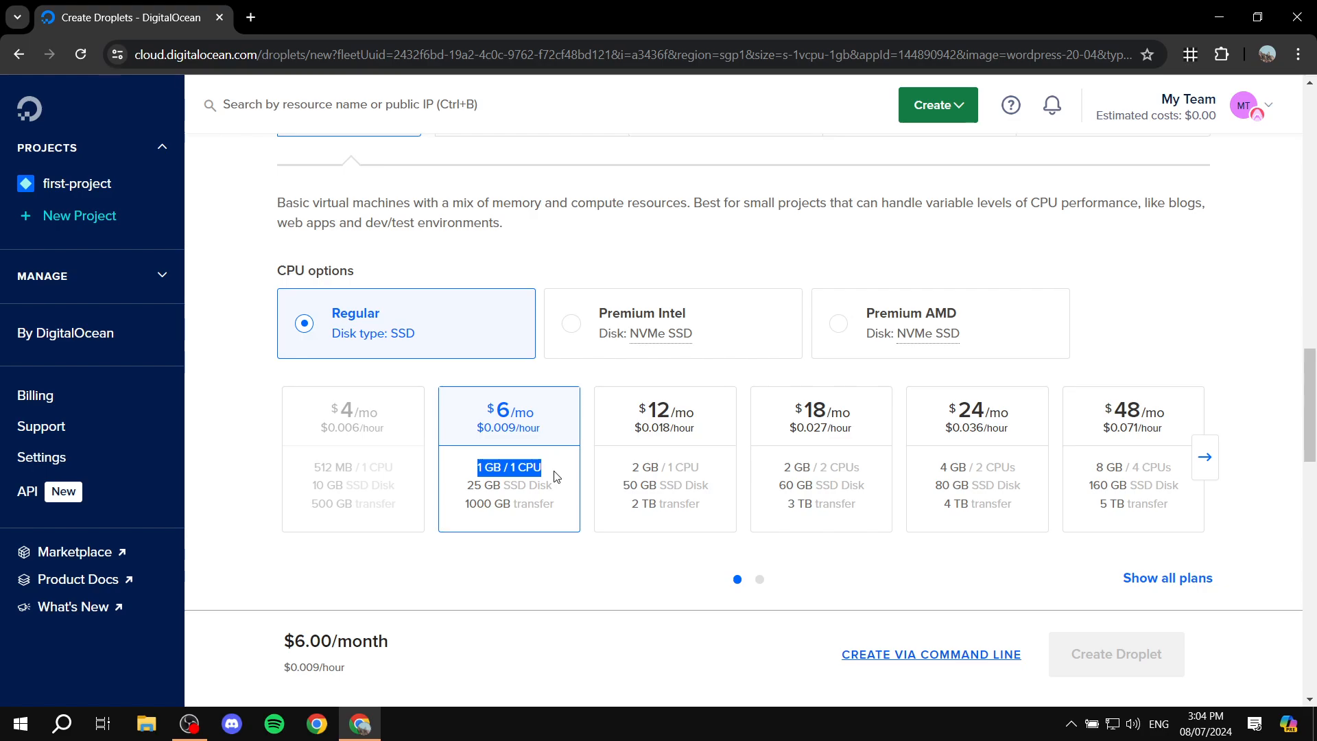
{"action": "left_click", "coordinate": [560, 473]}
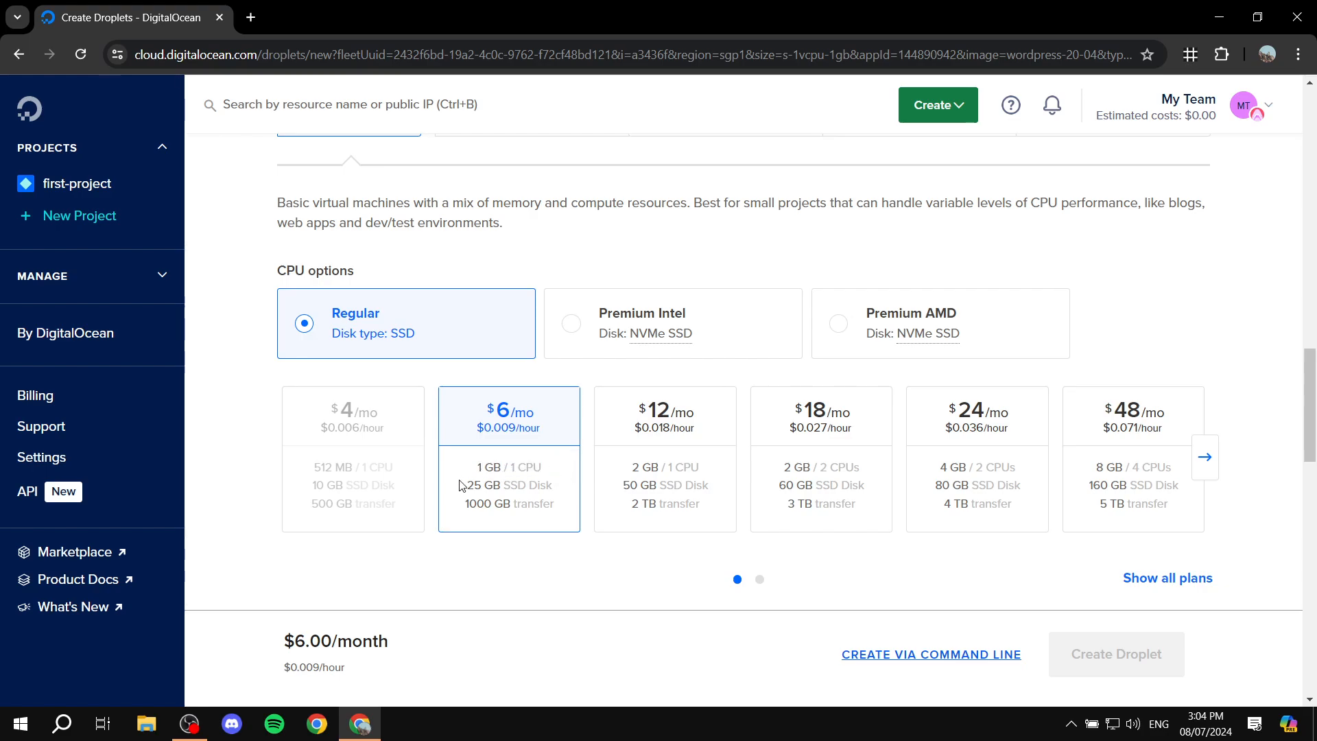
{"action": "left_click_drag", "start_coordinate": [460, 485], "coordinate": [564, 491]}
{"action": "left_click", "coordinate": [562, 491]}
{"action": "left_click_drag", "start_coordinate": [467, 511], "coordinate": [559, 507]}
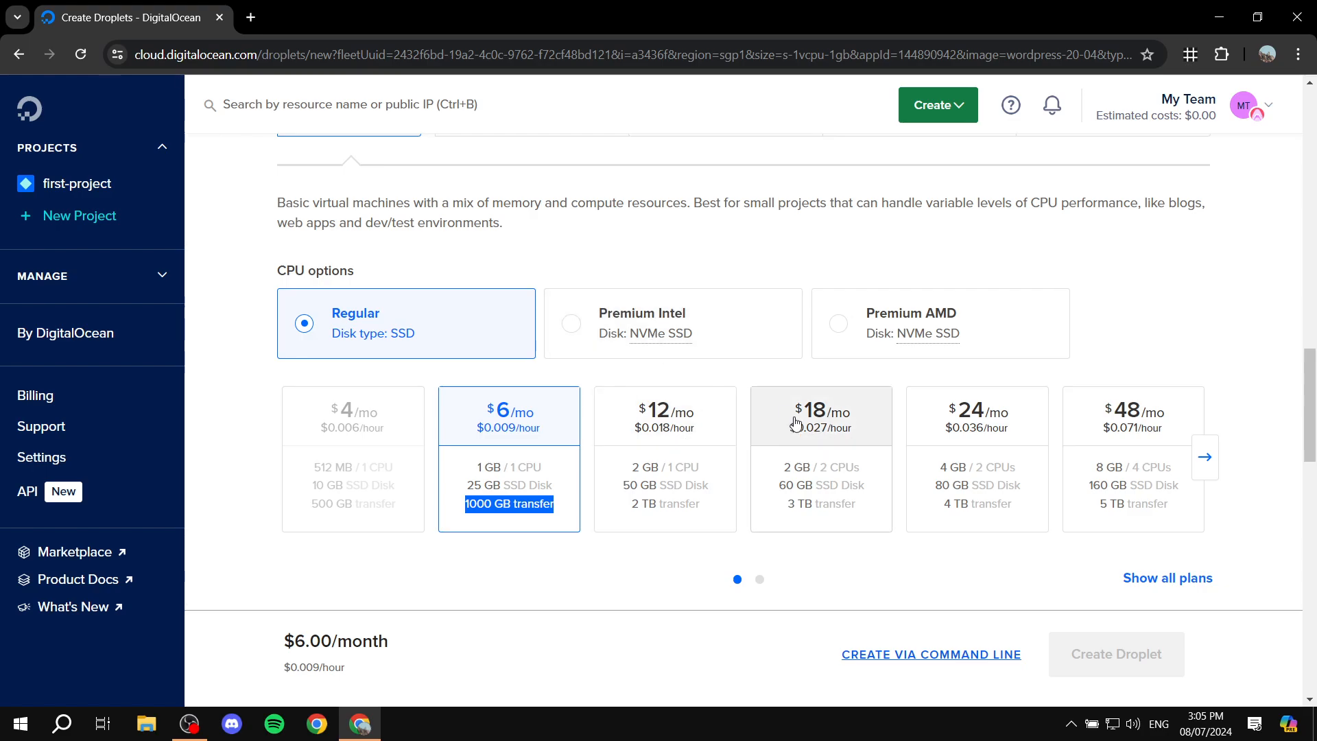
Step: Try the $12, $18 and $24 monthly plans and the Premium Intel CPU option, ending back on Regular with the $6/mo plan
{"action": "left_click", "coordinate": [723, 433]}
{"action": "left_click", "coordinate": [799, 425]}
{"action": "left_click", "coordinate": [922, 427]}
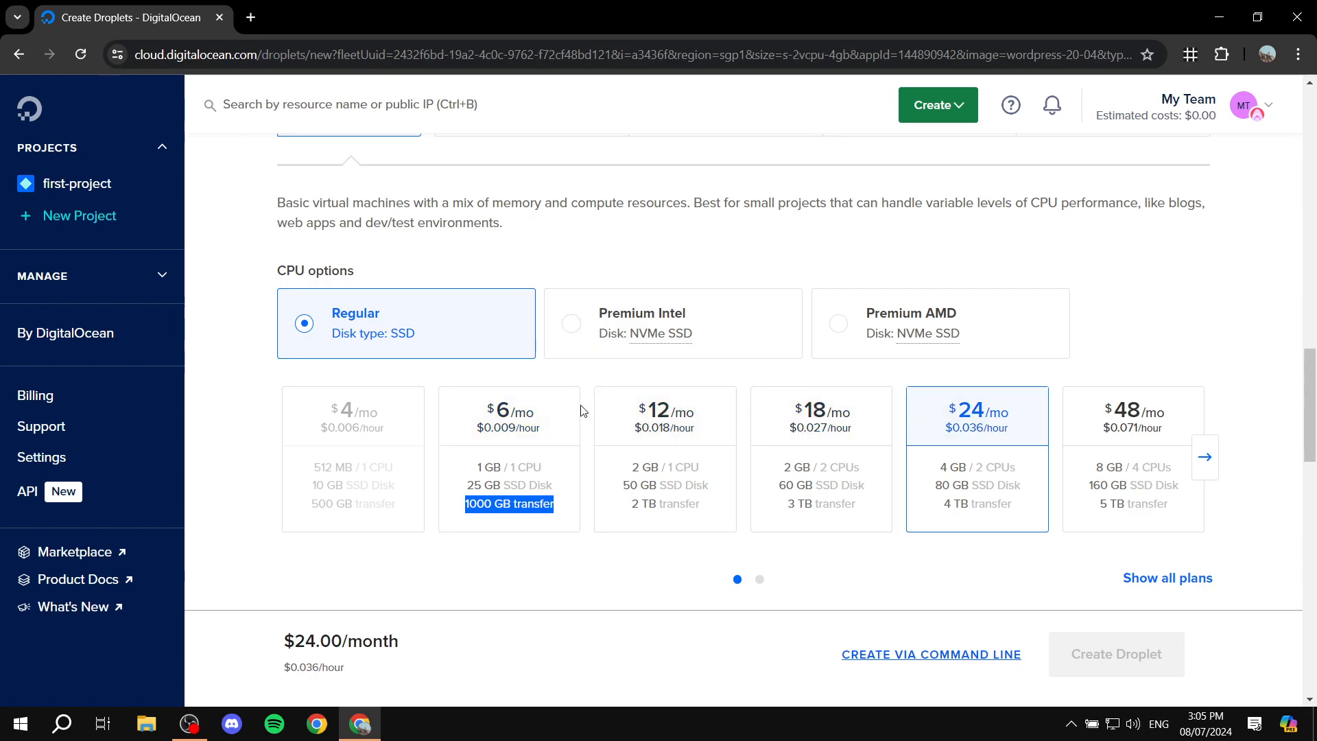
{"action": "left_click", "coordinate": [573, 439]}
{"action": "left_click", "coordinate": [675, 320]}
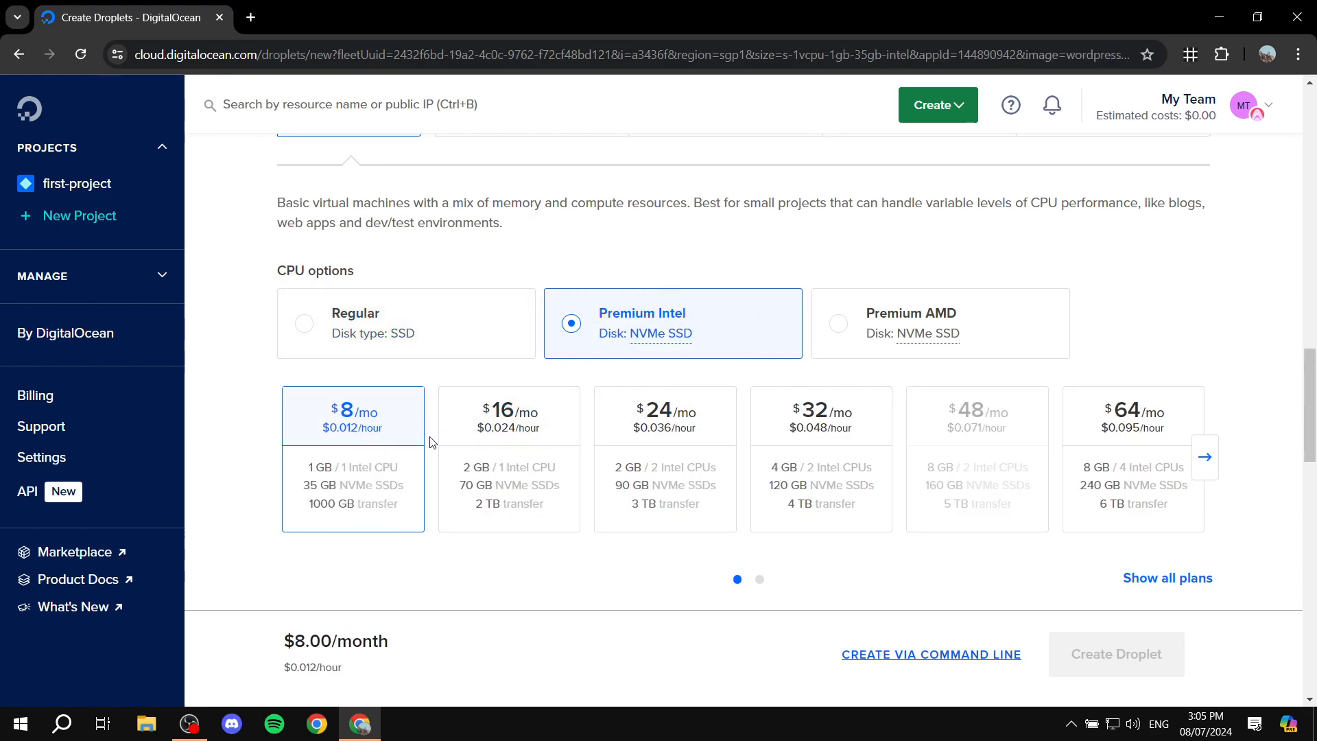
{"action": "left_click", "coordinate": [399, 330]}
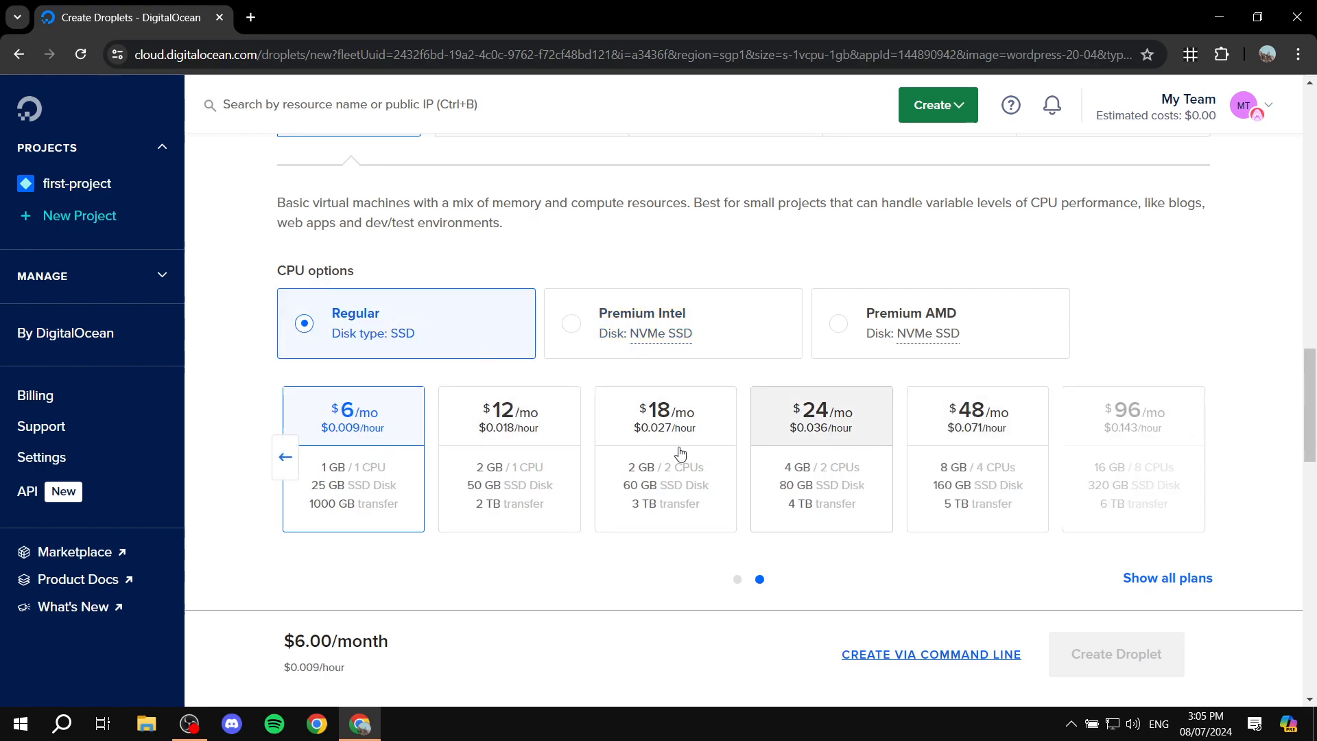
Step: Check the Droplet's monthly cost and review the additional storage volume option
{"action": "scroll", "coordinate": [349, 442], "scroll_direction": "down", "scroll_amount": 3}
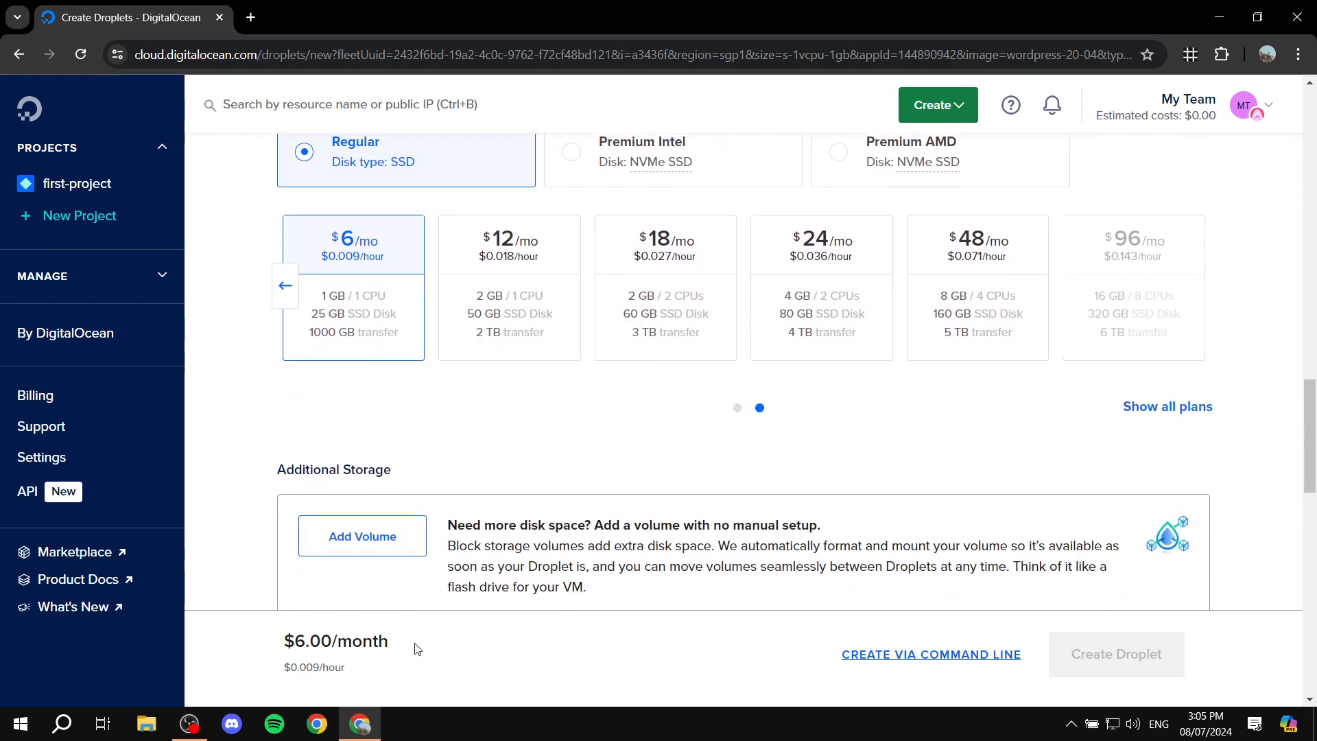
{"action": "left_click_drag", "start_coordinate": [417, 649], "coordinate": [262, 636]}
{"action": "left_click", "coordinate": [305, 426]}
{"action": "scroll", "coordinate": [309, 420], "scroll_direction": "down", "scroll_amount": 3}
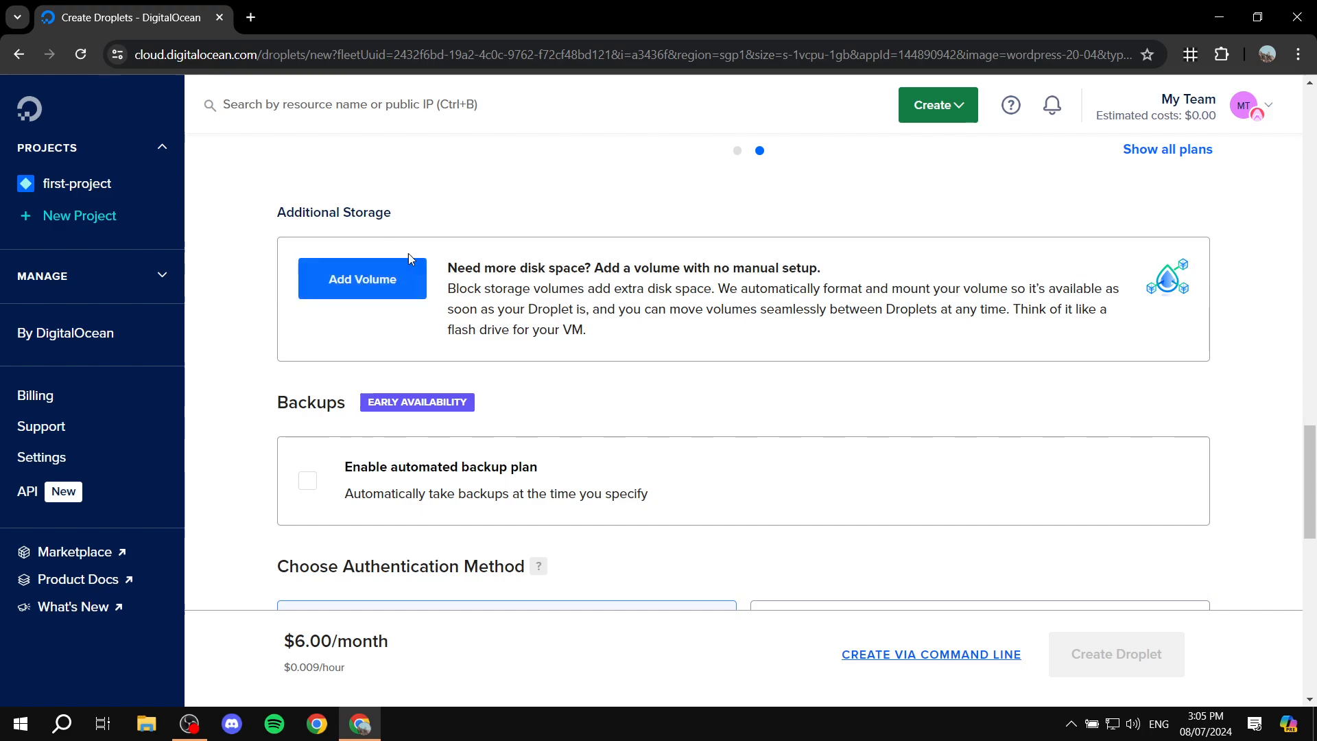
{"action": "scroll", "coordinate": [756, 286], "scroll_direction": "down", "scroll_amount": 1}
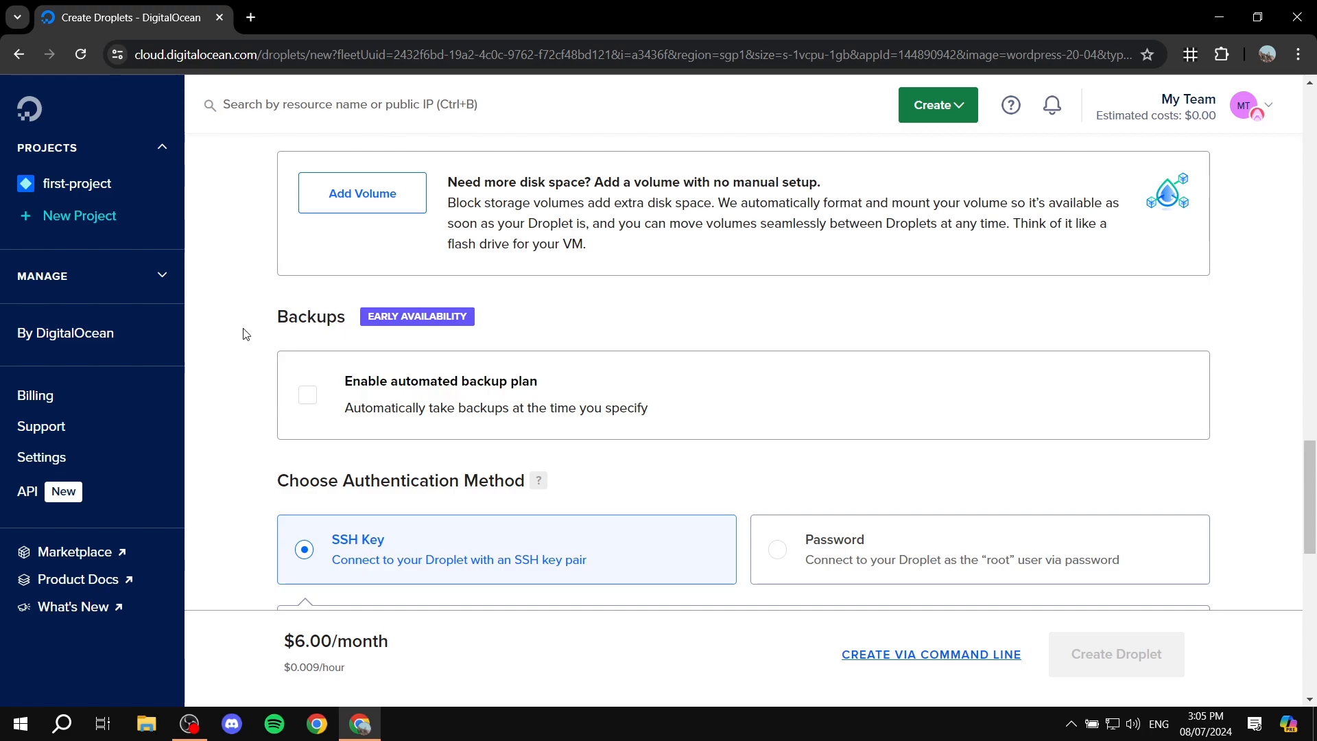
Step: Enable the automated backup plan to review its weekly and daily backup options, and disable it again
{"action": "left_click", "coordinate": [304, 400]}
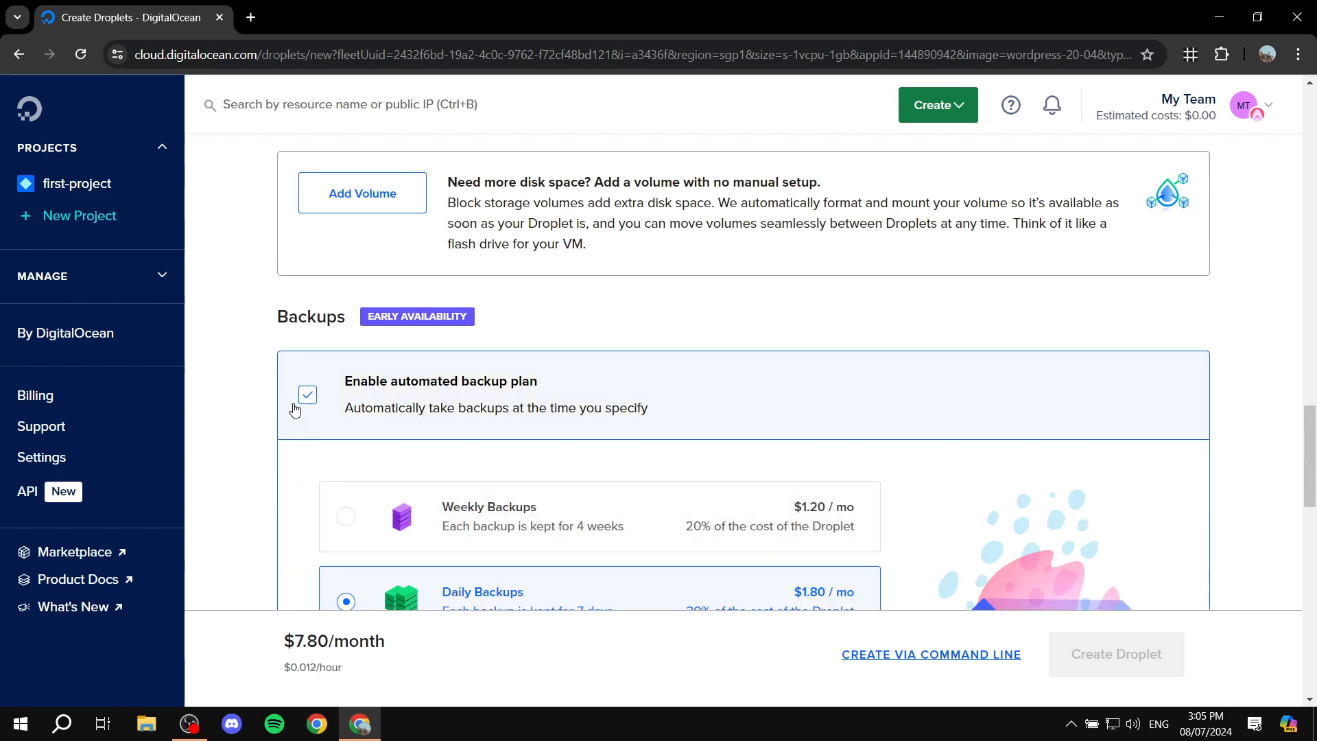
{"action": "scroll", "coordinate": [295, 411], "scroll_direction": "down", "scroll_amount": 3}
{"action": "scroll", "coordinate": [292, 353], "scroll_direction": "up", "scroll_amount": 3}
{"action": "scroll", "coordinate": [476, 357], "scroll_direction": "down", "scroll_amount": 3}
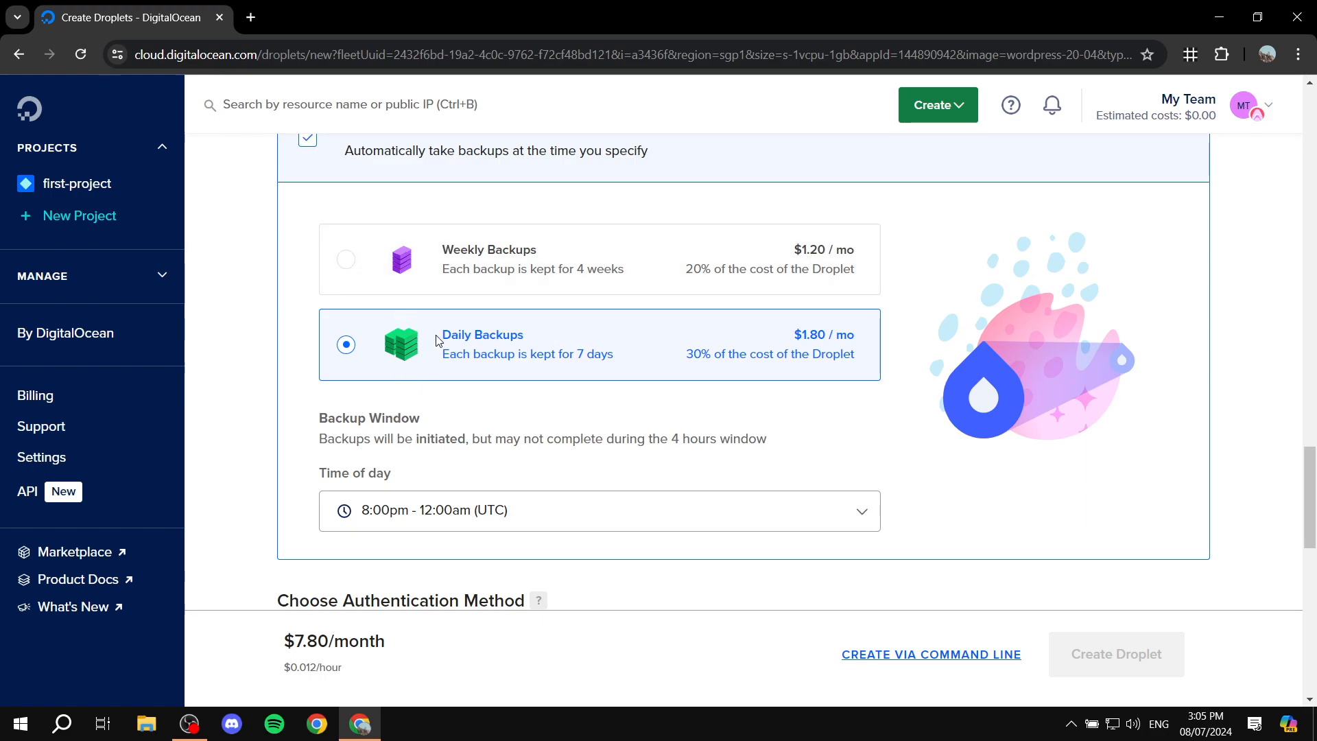
{"action": "scroll", "coordinate": [361, 261], "scroll_direction": "up", "scroll_amount": 3}
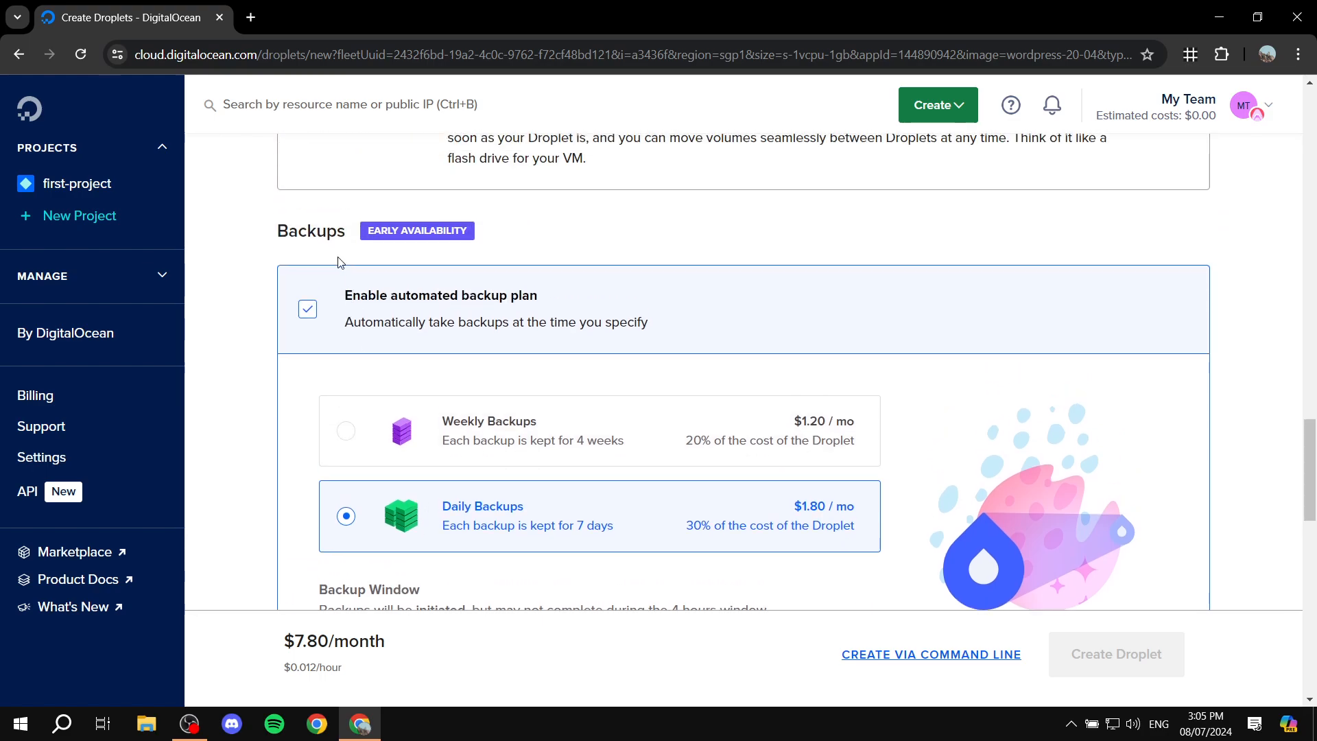
{"action": "left_click", "coordinate": [338, 267]}
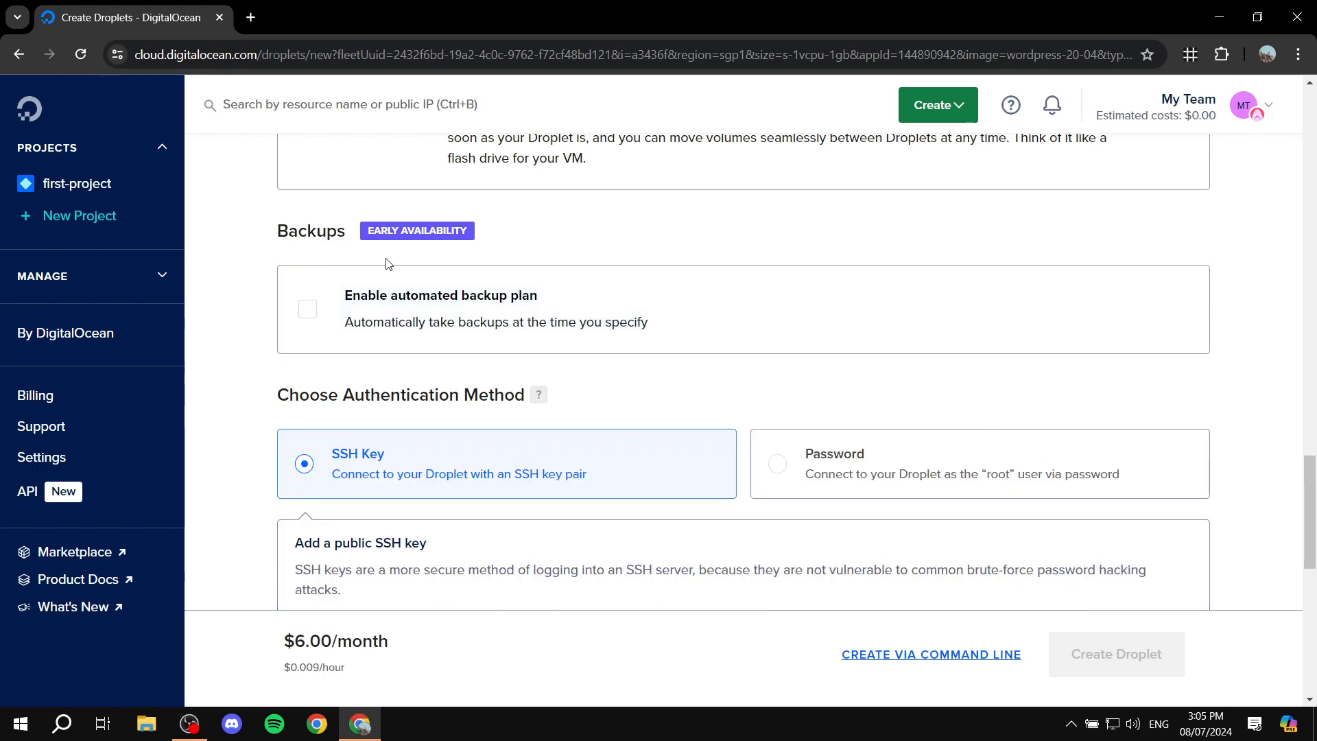
Step: Choose Password as the Droplet's authentication method and review the requirements for the root password
{"action": "scroll", "coordinate": [390, 264], "scroll_direction": "down", "scroll_amount": 2}
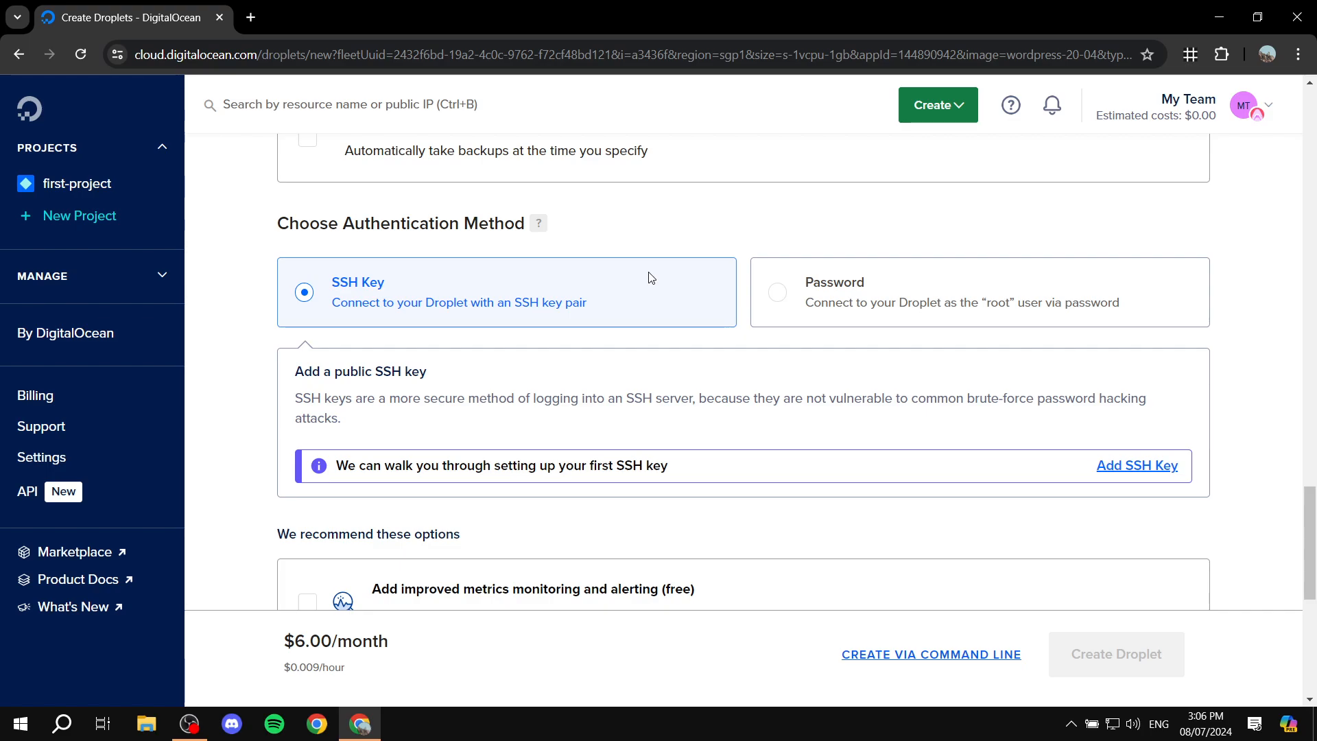
{"action": "scroll", "coordinate": [646, 289], "scroll_direction": "up", "scroll_amount": 1}
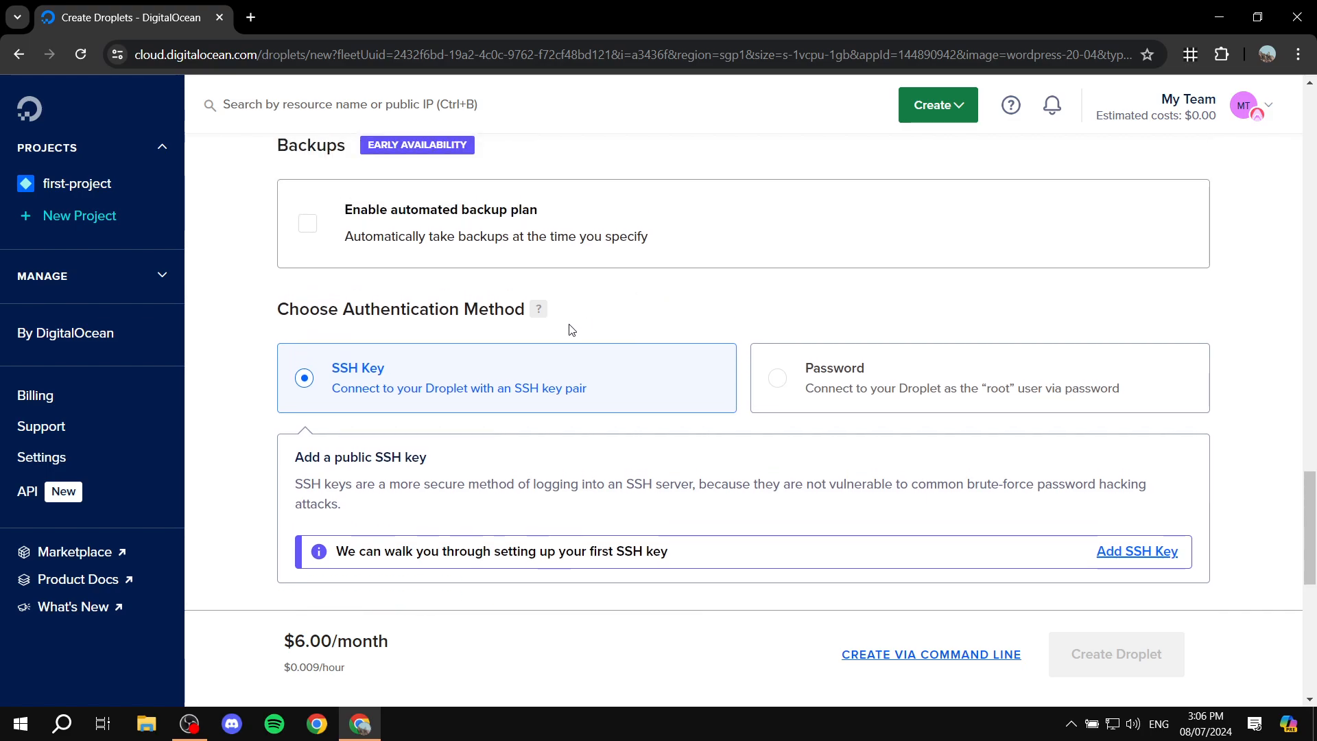
{"action": "left_click", "coordinate": [778, 381]}
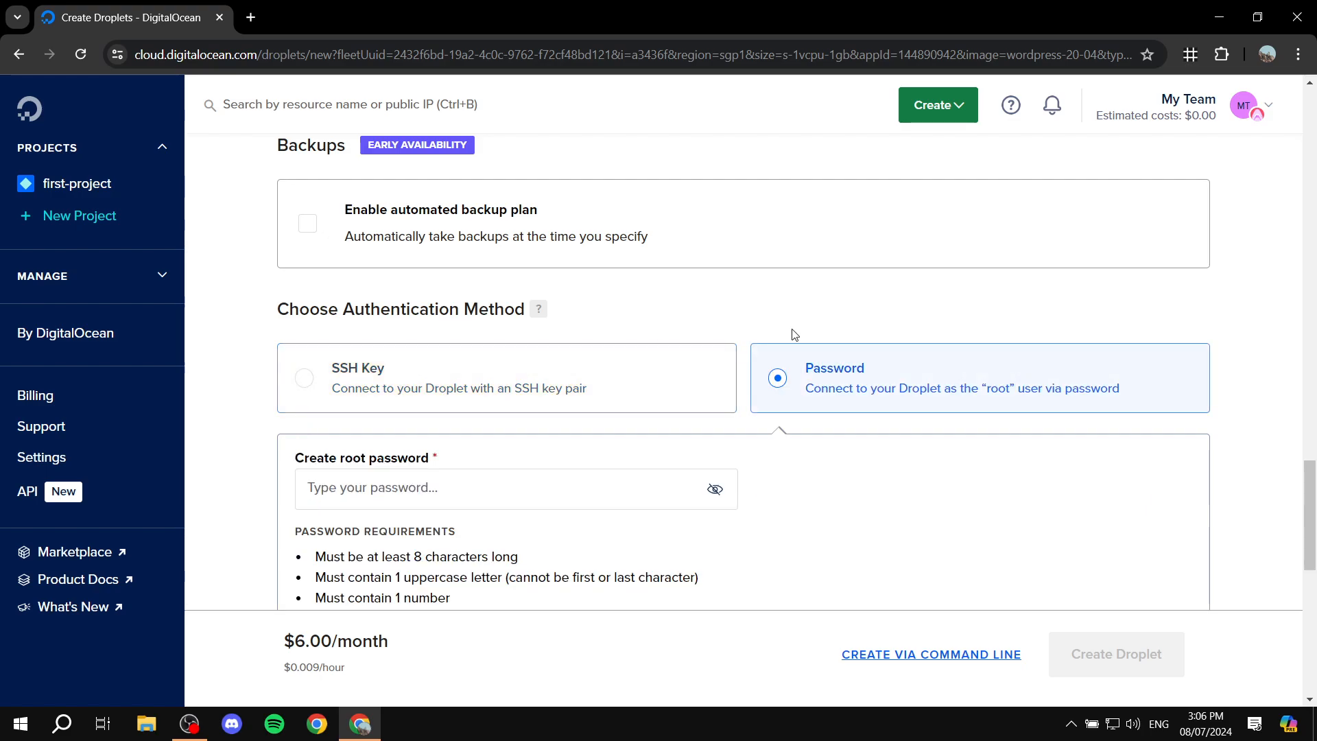
{"action": "scroll", "coordinate": [791, 362], "scroll_direction": "down", "scroll_amount": 1}
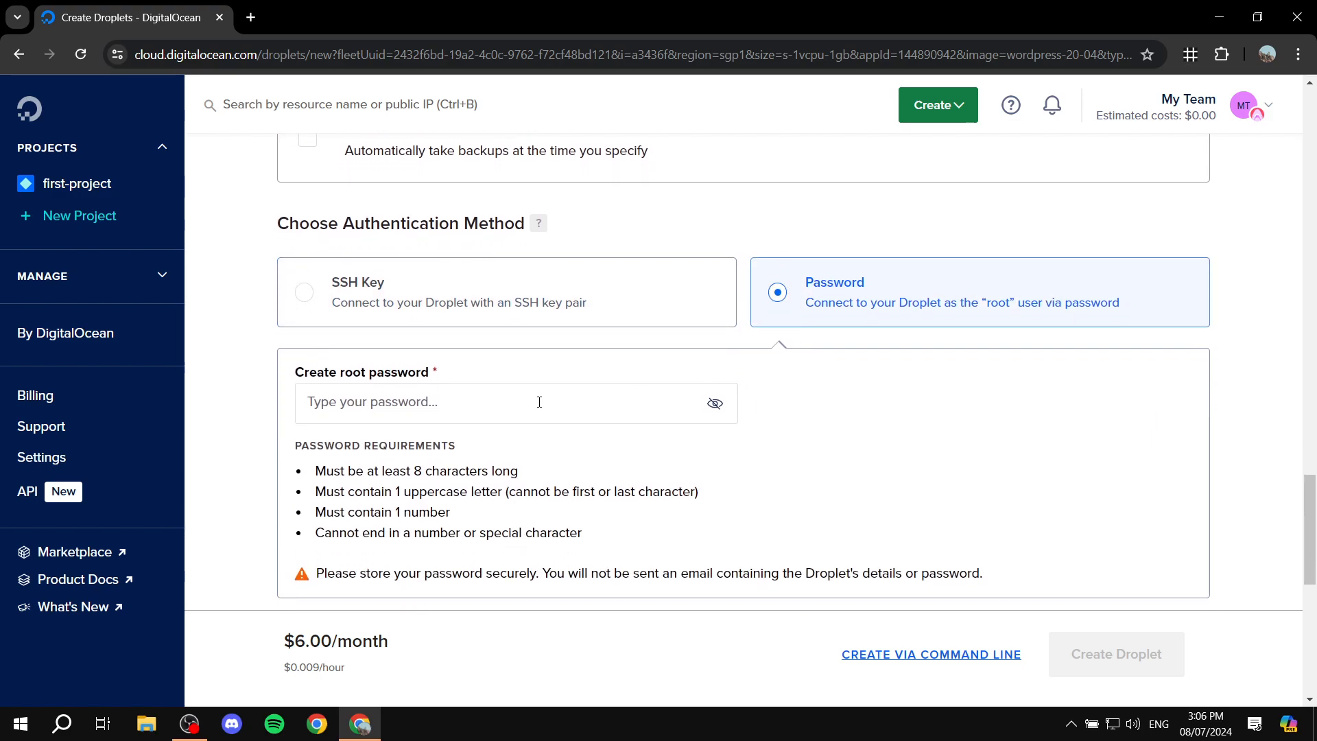
{"action": "left_click", "coordinate": [538, 402]}
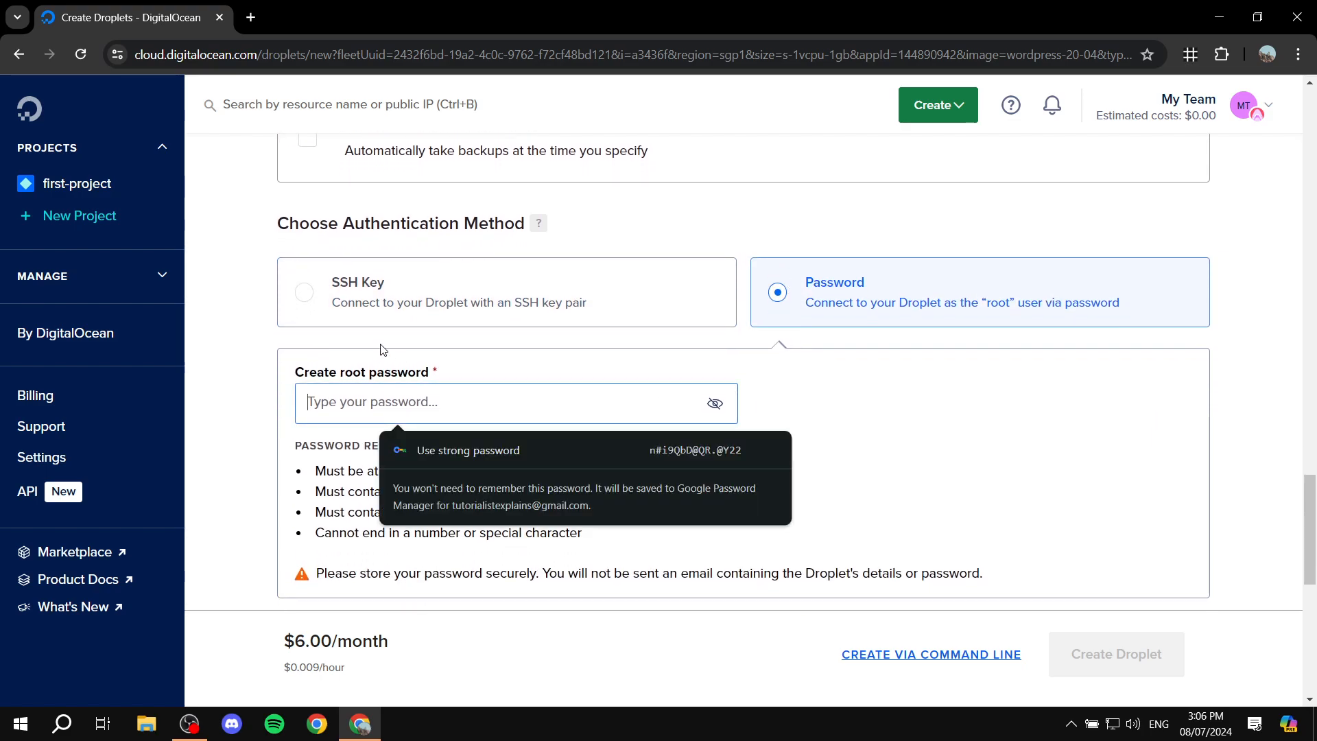
{"action": "left_click", "coordinate": [597, 364]}
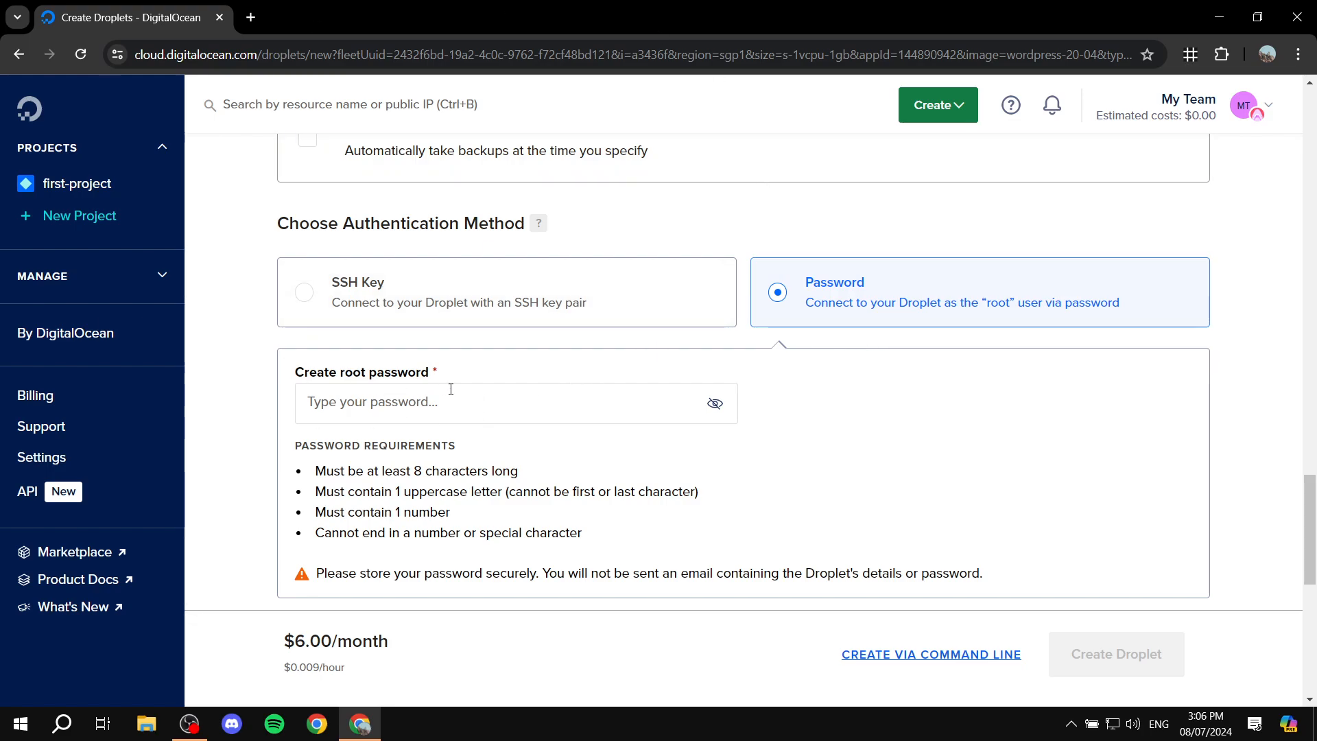
{"action": "left_click", "coordinate": [430, 408]}
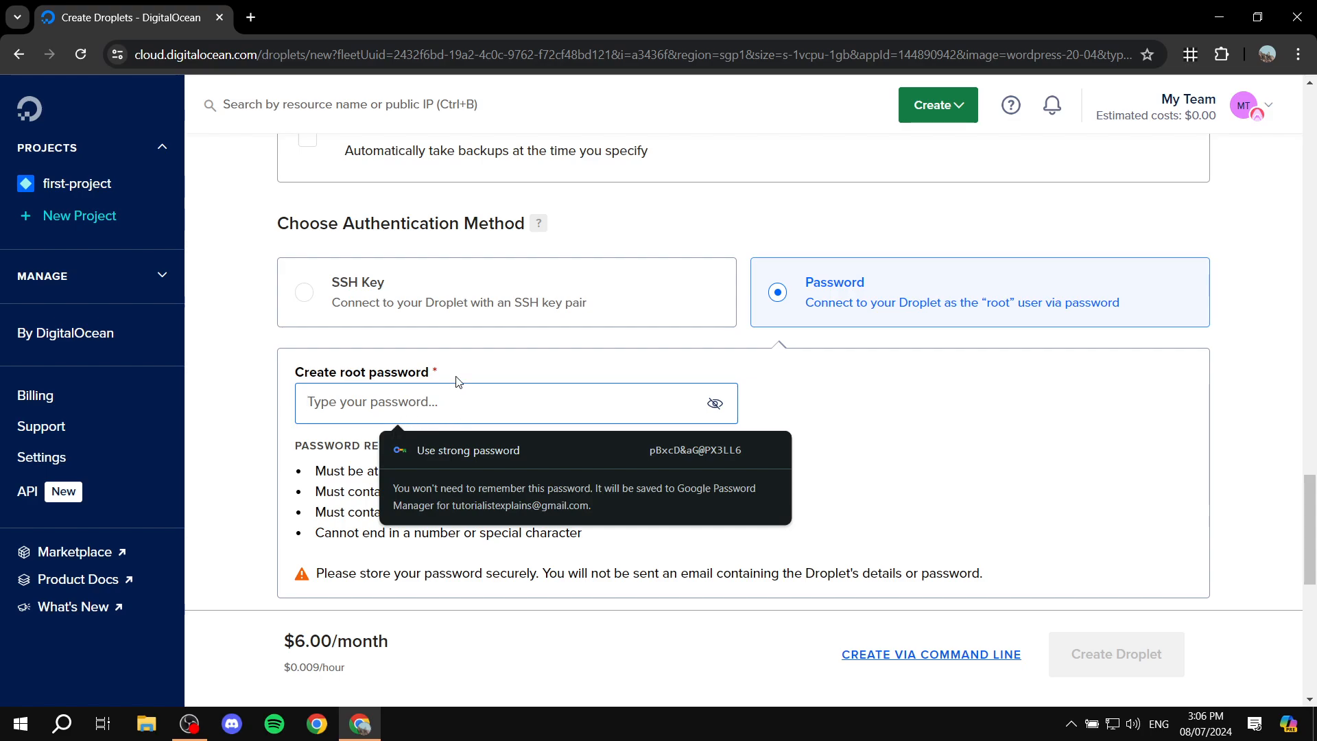
{"action": "left_click", "coordinate": [459, 382]}
Step: Add the free improved metrics monitoring and alerting option to the Droplet
{"action": "scroll", "coordinate": [471, 370], "scroll_direction": "down", "scroll_amount": 5}
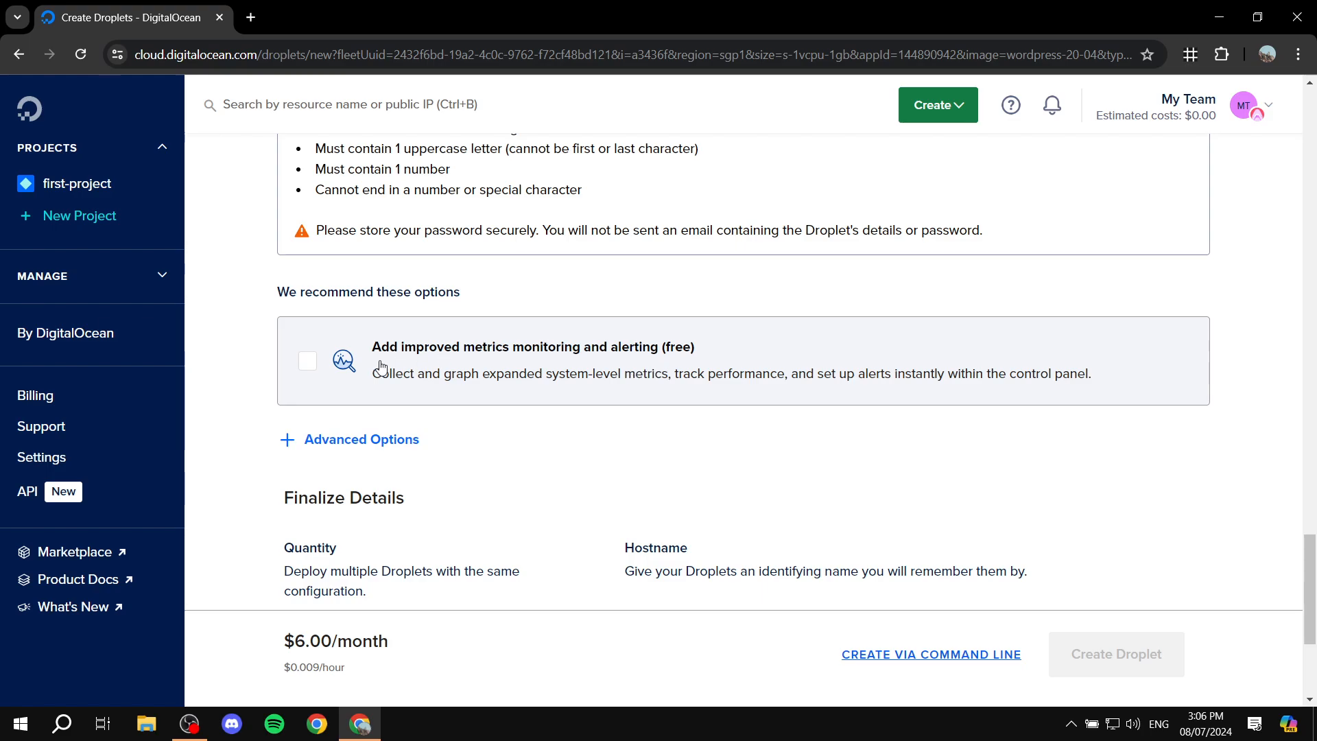
{"action": "left_click", "coordinate": [310, 362]}
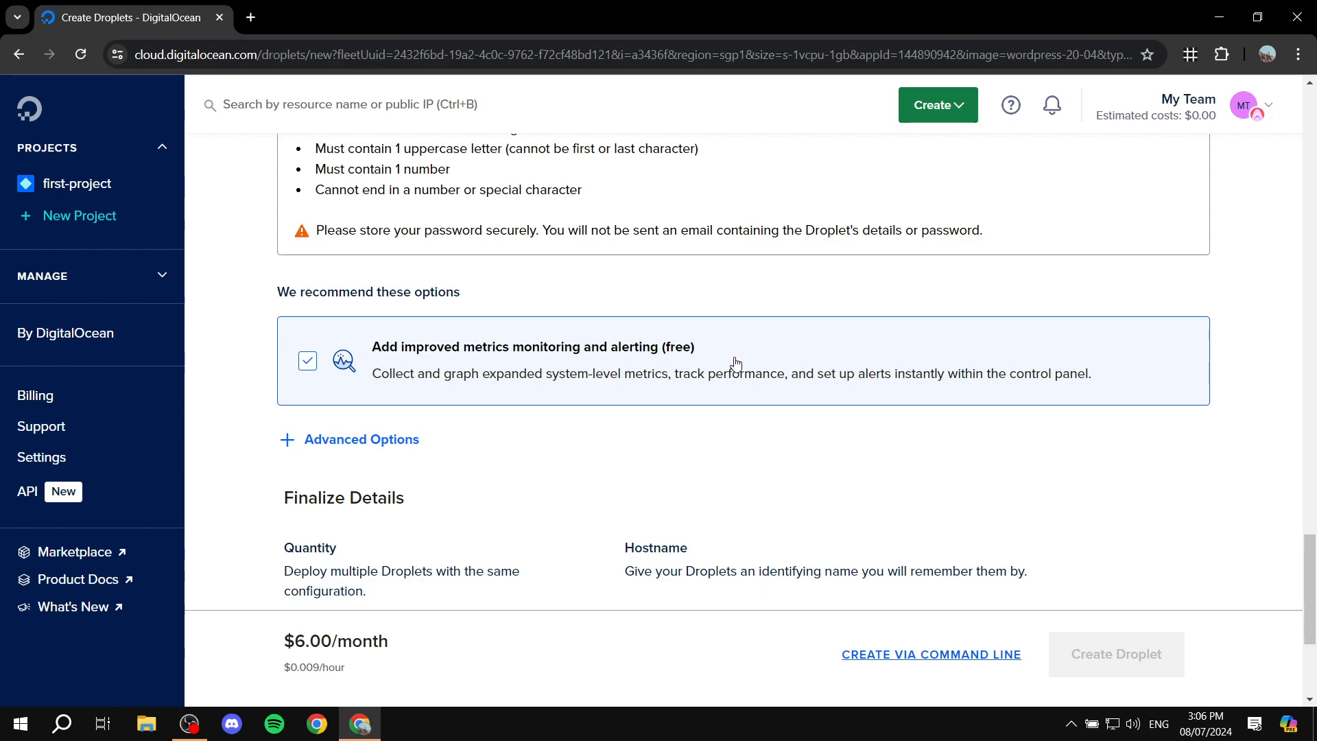
Step: Try the advanced options for IPv6 and initialization scripts, disable both again and collapse the section
{"action": "scroll", "coordinate": [755, 326], "scroll_direction": "down", "scroll_amount": 1}
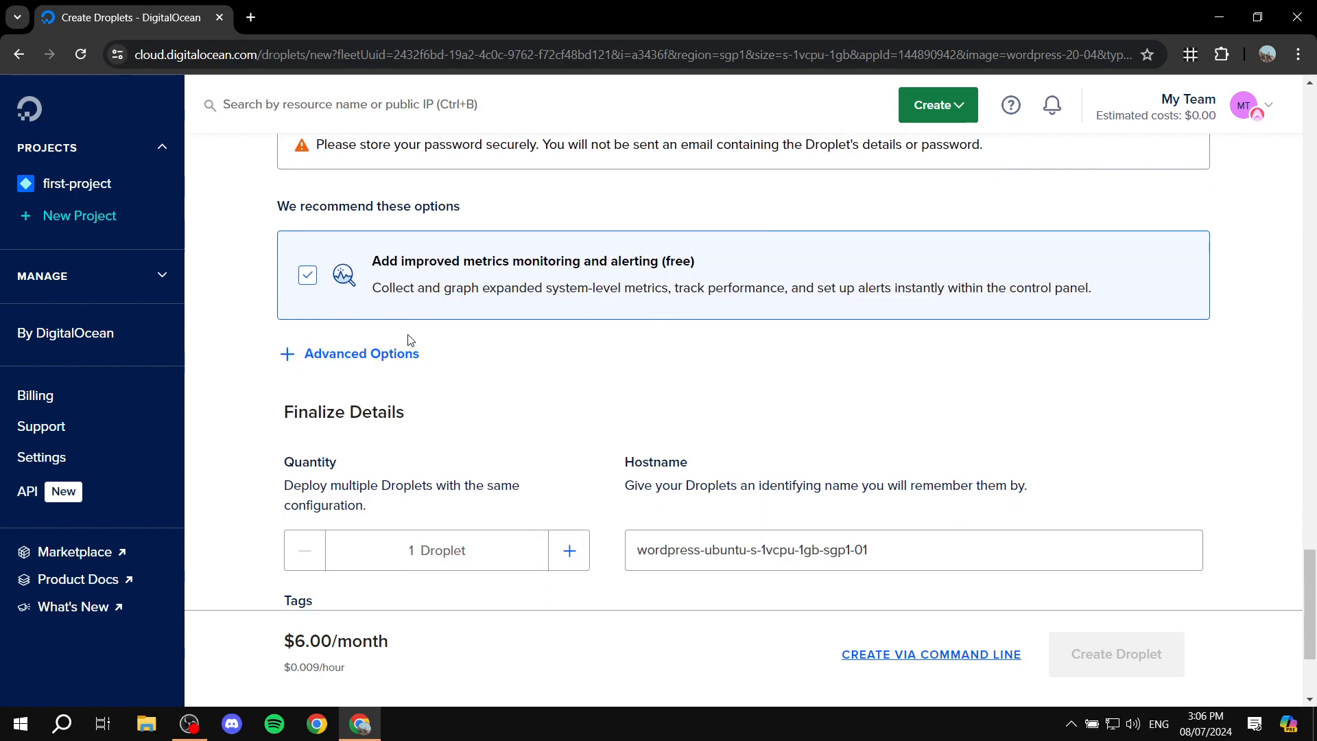
{"action": "left_click", "coordinate": [367, 354]}
{"action": "scroll", "coordinate": [303, 363], "scroll_direction": "down", "scroll_amount": 1}
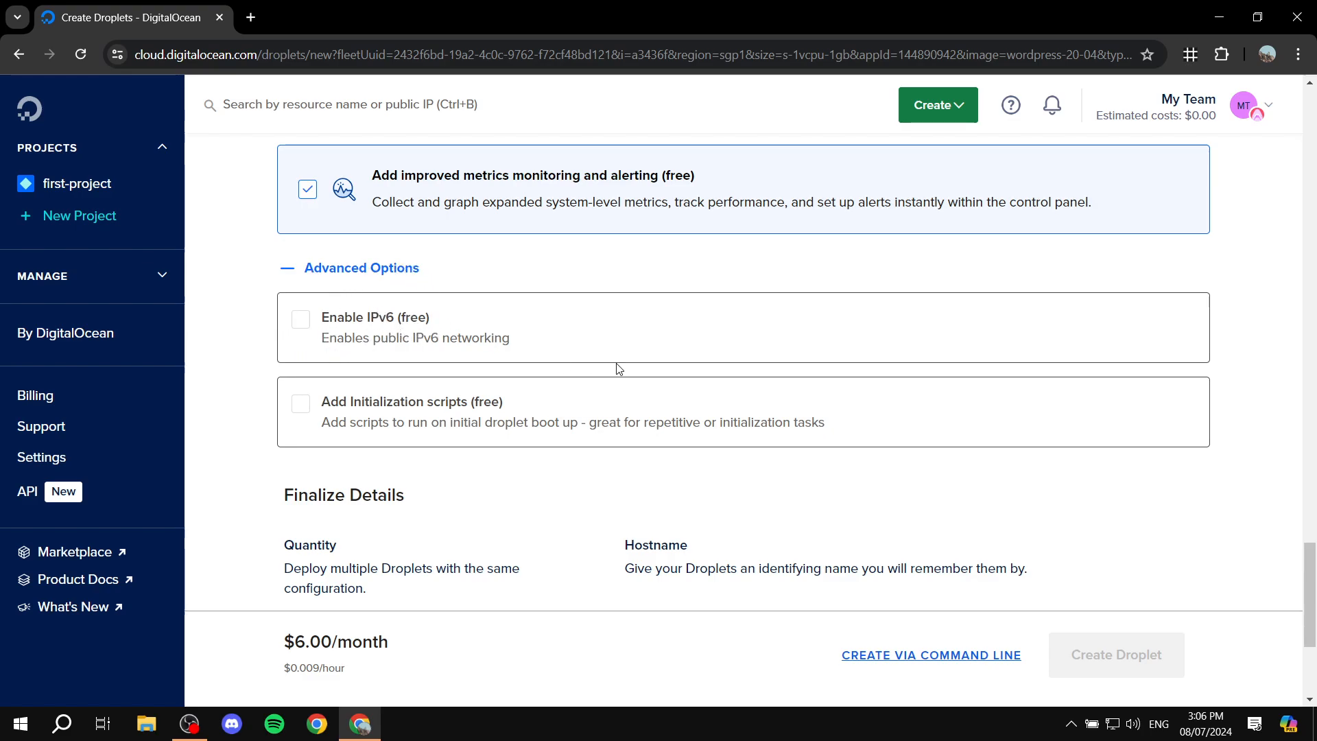
{"action": "left_click", "coordinate": [304, 327]}
{"action": "left_click", "coordinate": [301, 399]}
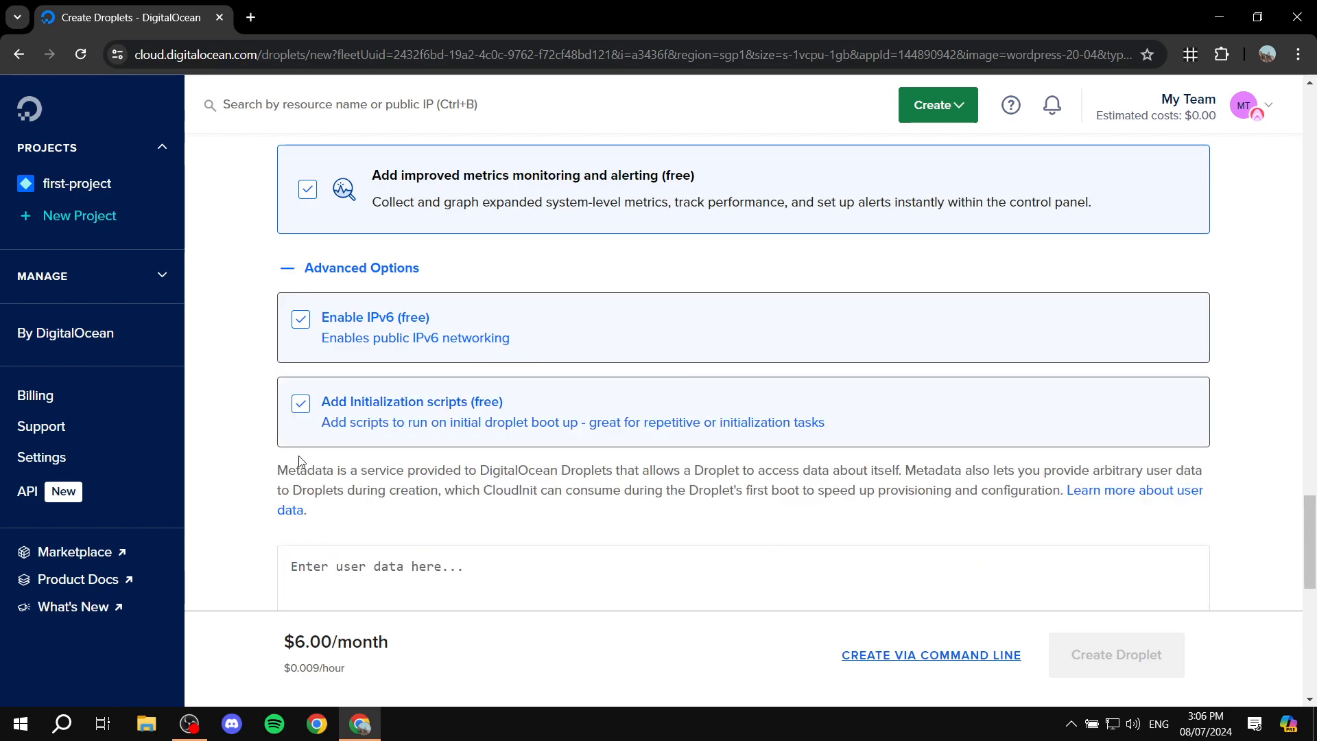
{"action": "left_click", "coordinate": [305, 400]}
{"action": "left_click", "coordinate": [301, 321]}
{"action": "left_click", "coordinate": [295, 268]}
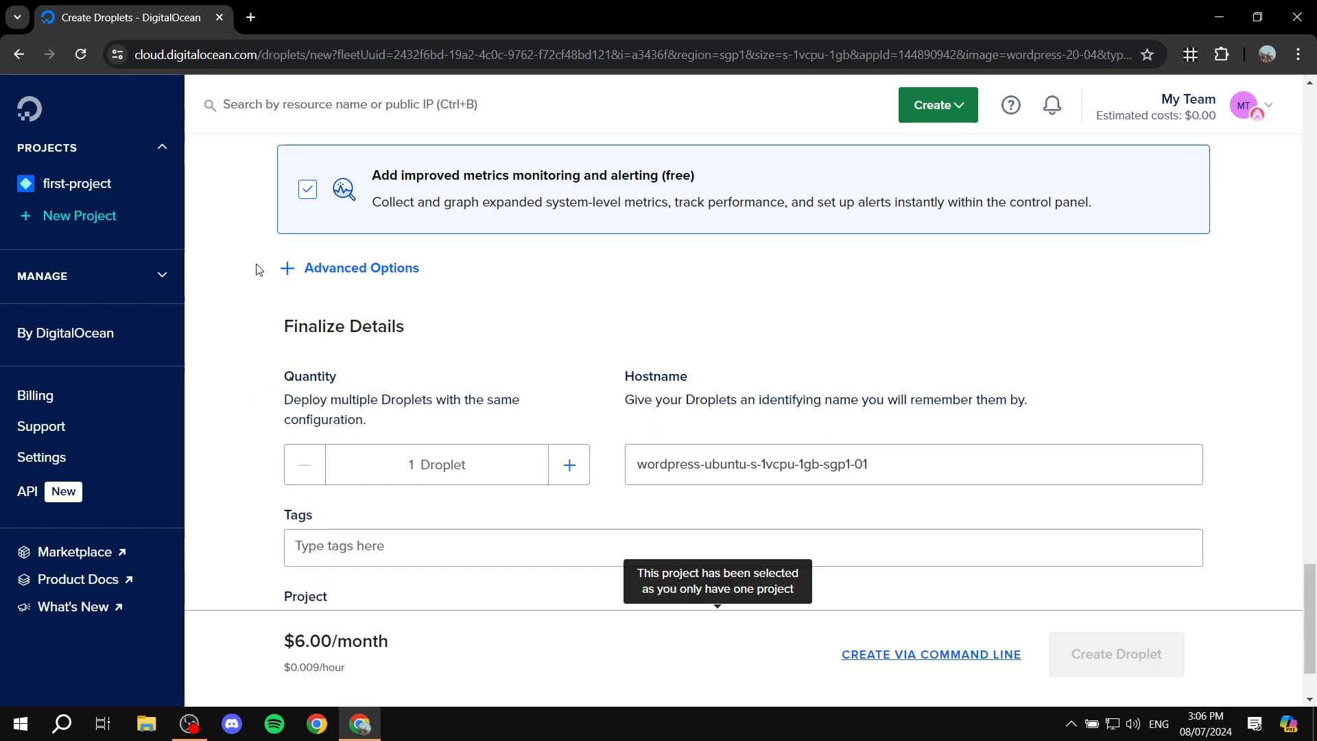
Step: Review the quantity setting for deploying multiple Droplets with the same configuration
{"action": "scroll", "coordinate": [503, 257], "scroll_direction": "down", "scroll_amount": 2}
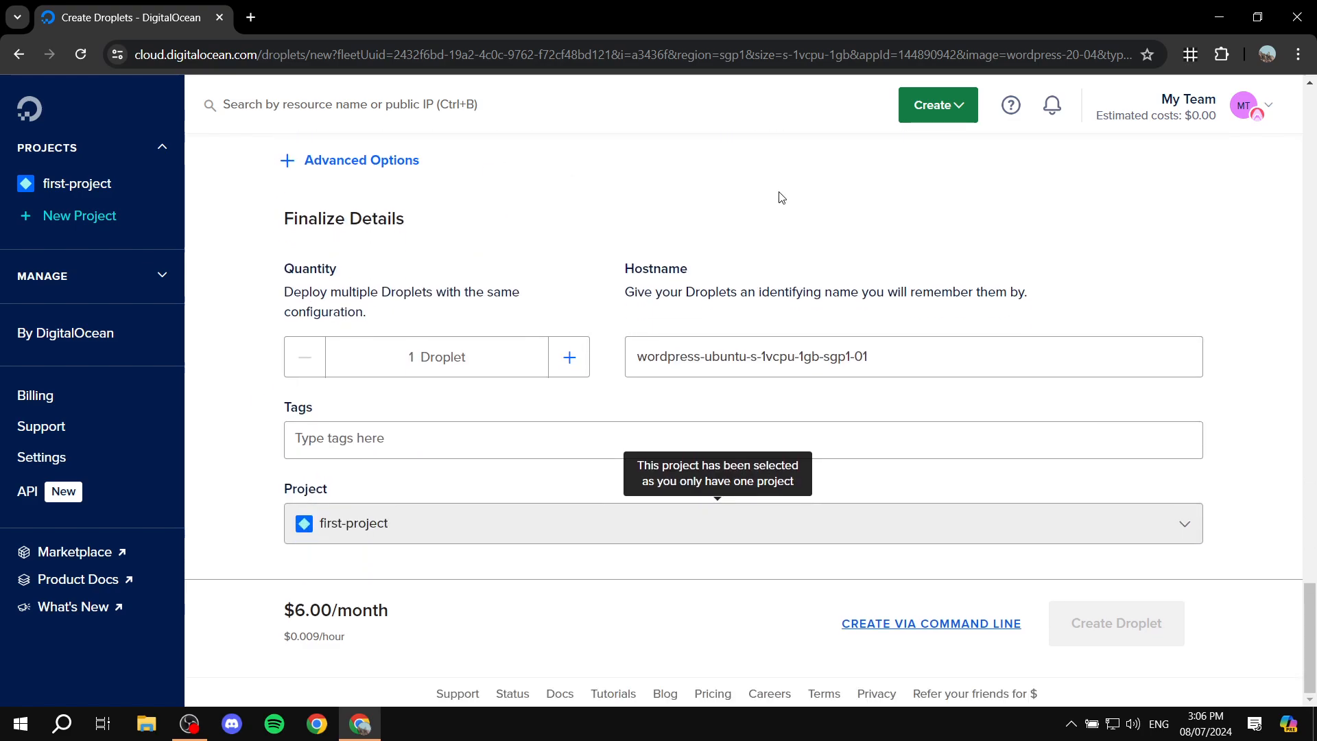
{"action": "left_click_drag", "start_coordinate": [282, 271], "coordinate": [370, 271]}
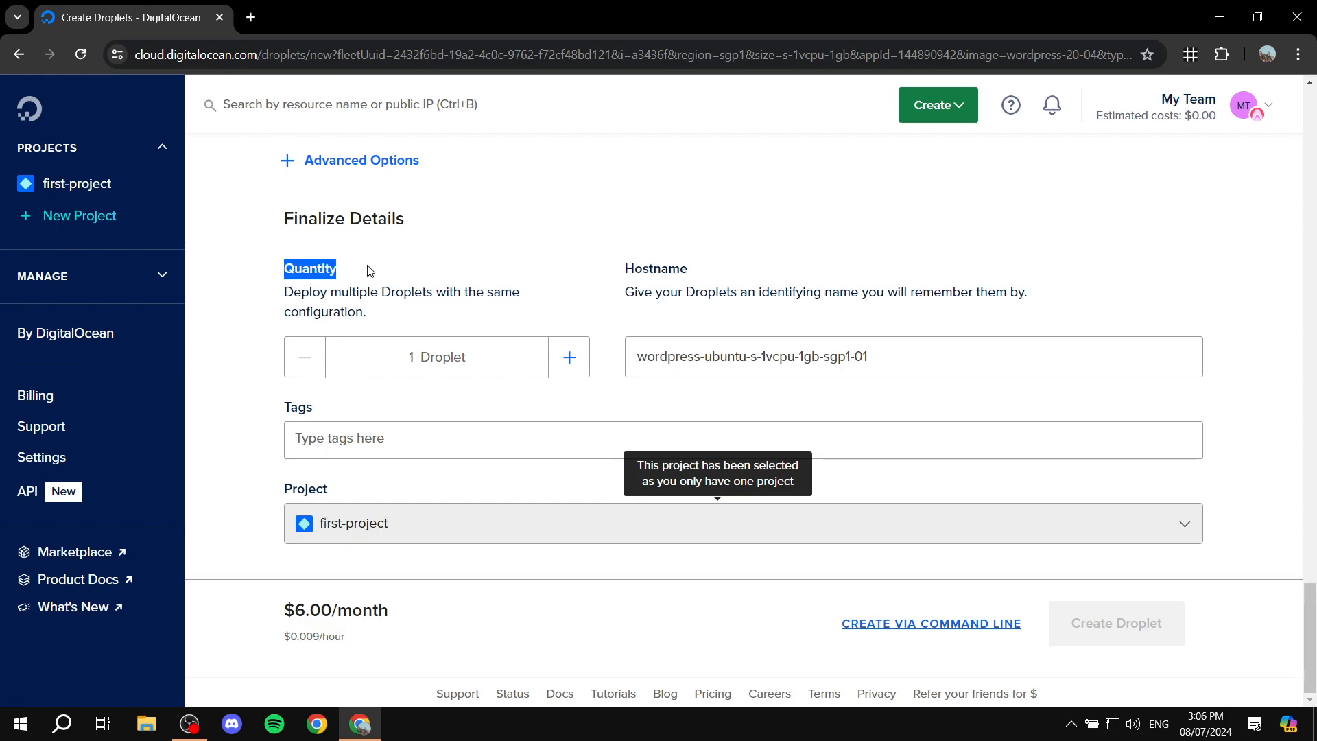
{"action": "left_click", "coordinate": [403, 270]}
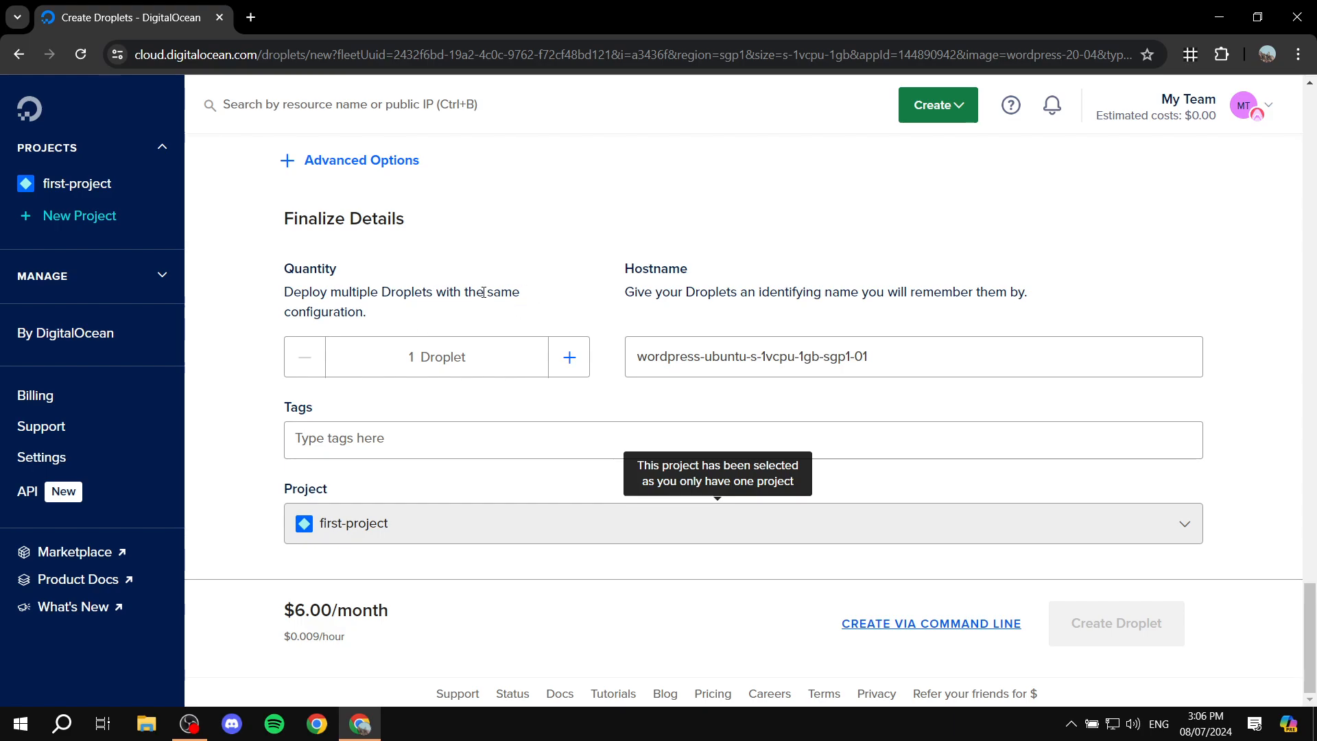
{"action": "left_click_drag", "start_coordinate": [483, 293], "coordinate": [529, 312]}
{"action": "left_click", "coordinate": [614, 237]}
Step: Set the Droplet's hostname to Test and check which project it is assigned to
{"action": "left_click_drag", "start_coordinate": [619, 268], "coordinate": [741, 273]}
{"action": "left_click", "coordinate": [766, 266]}
{"action": "left_click_drag", "start_coordinate": [895, 353], "coordinate": [332, 338]}
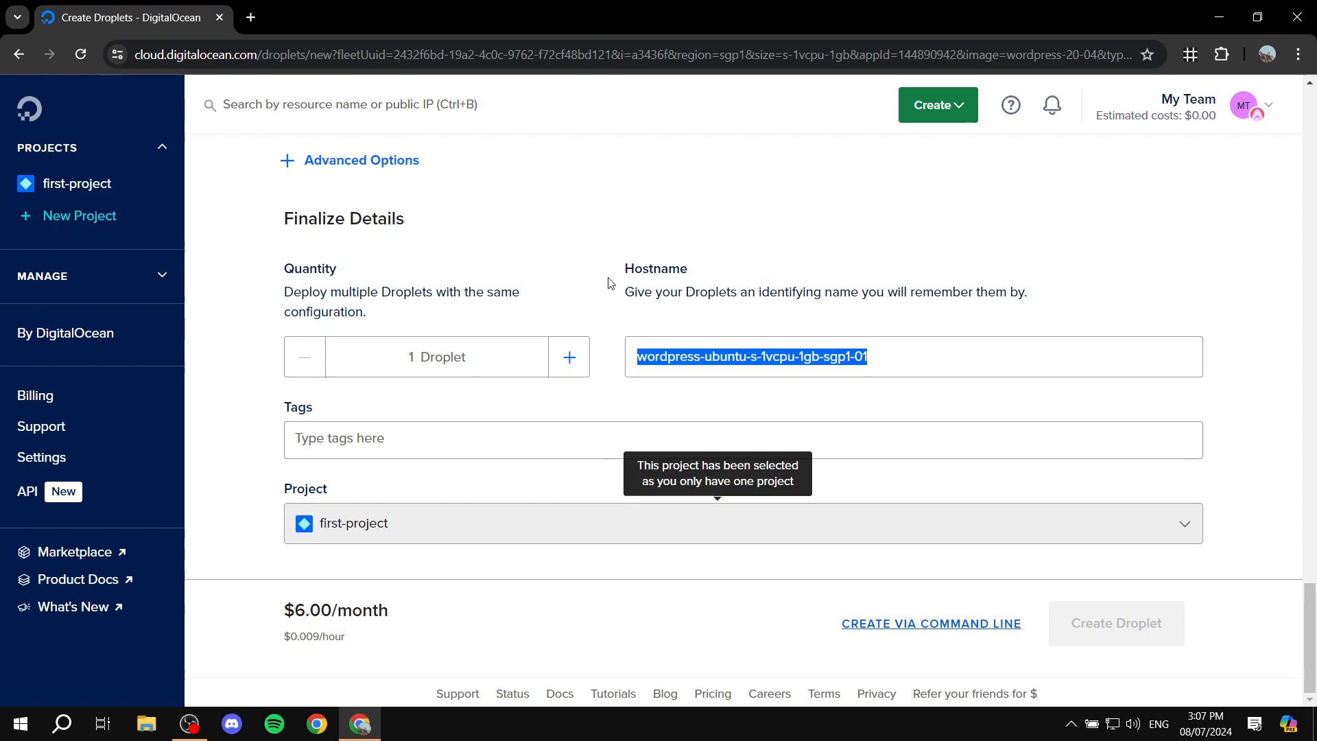
{"action": "key", "text": "BackSpace"}
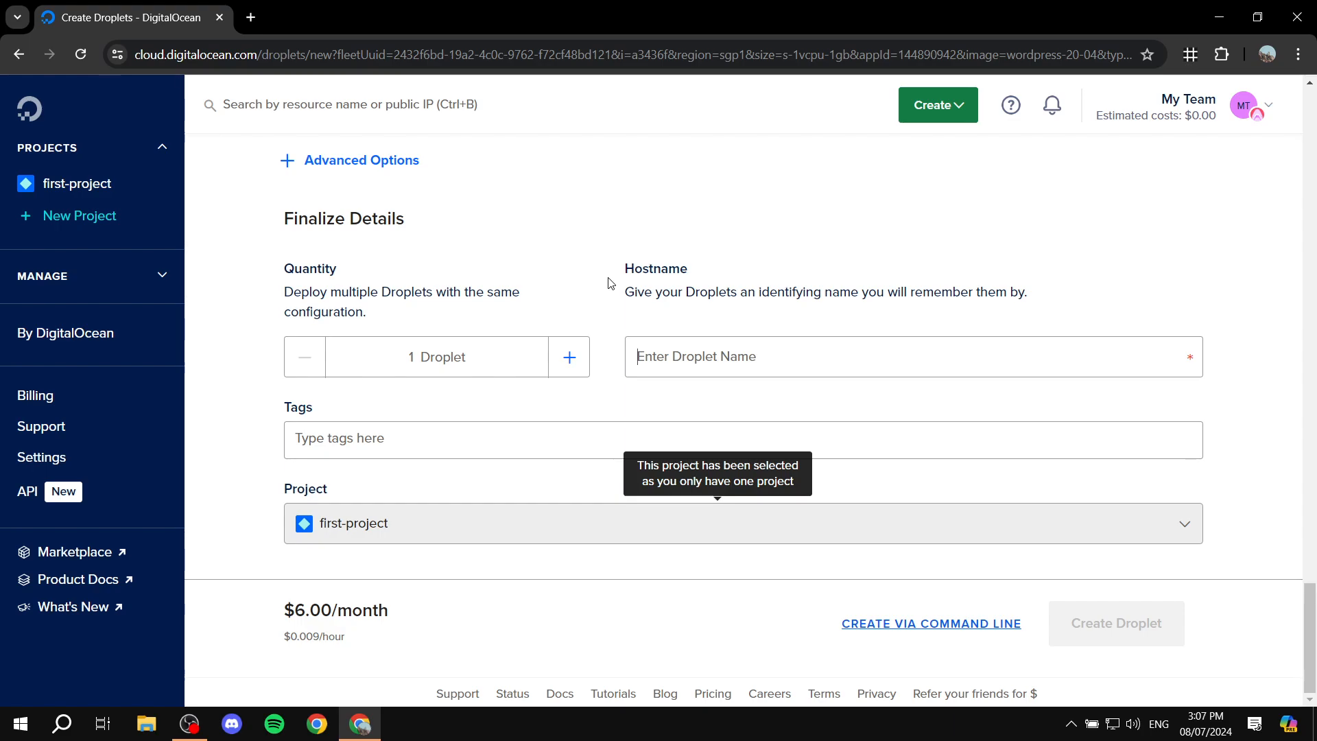
{"action": "type", "text": "Test"}
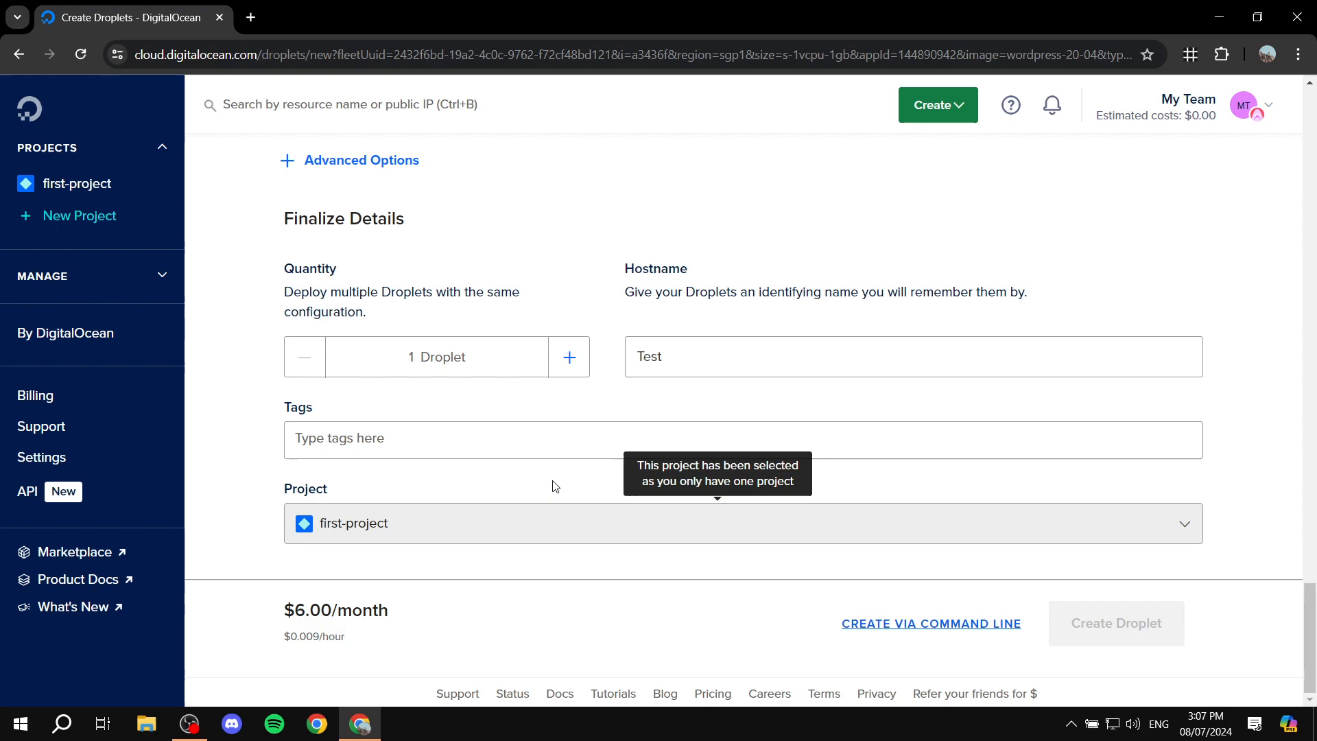
{"action": "left_click_drag", "start_coordinate": [284, 488], "coordinate": [389, 494]}
{"action": "left_click", "coordinate": [389, 495]}
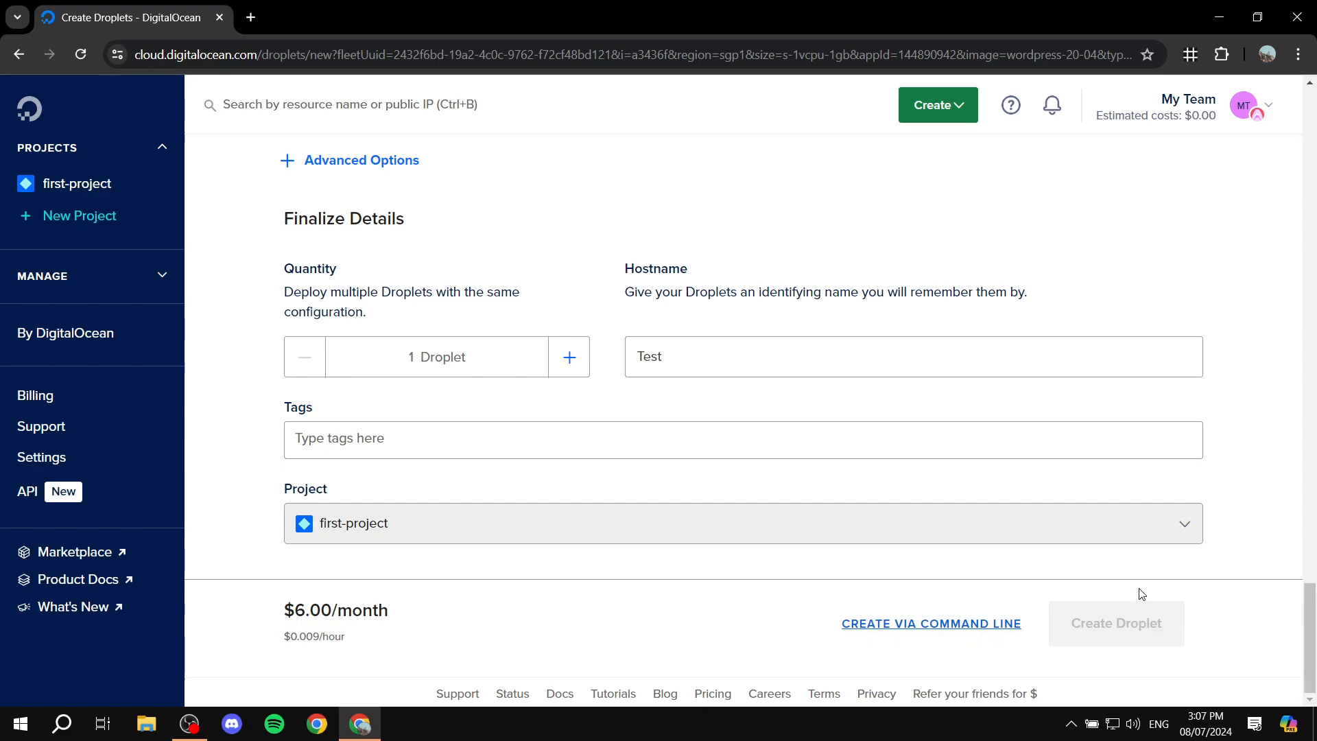
Step: Leave the Droplet form to view the Droplets overview page, and return to the first-project resources
{"action": "left_click", "coordinate": [130, 275]}
{"action": "scroll", "coordinate": [103, 274], "scroll_direction": "down", "scroll_amount": 5}
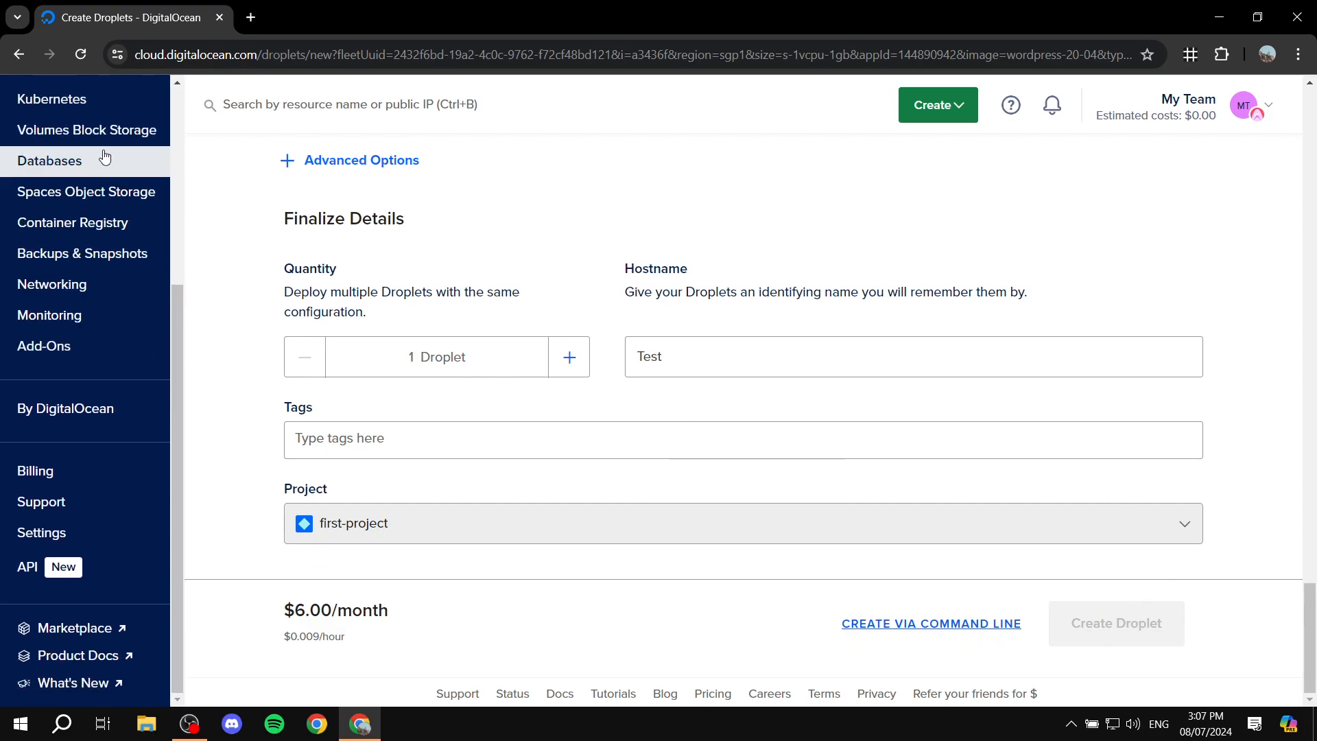
{"action": "scroll", "coordinate": [81, 181], "scroll_direction": "up", "scroll_amount": 5}
{"action": "left_click", "coordinate": [103, 342]}
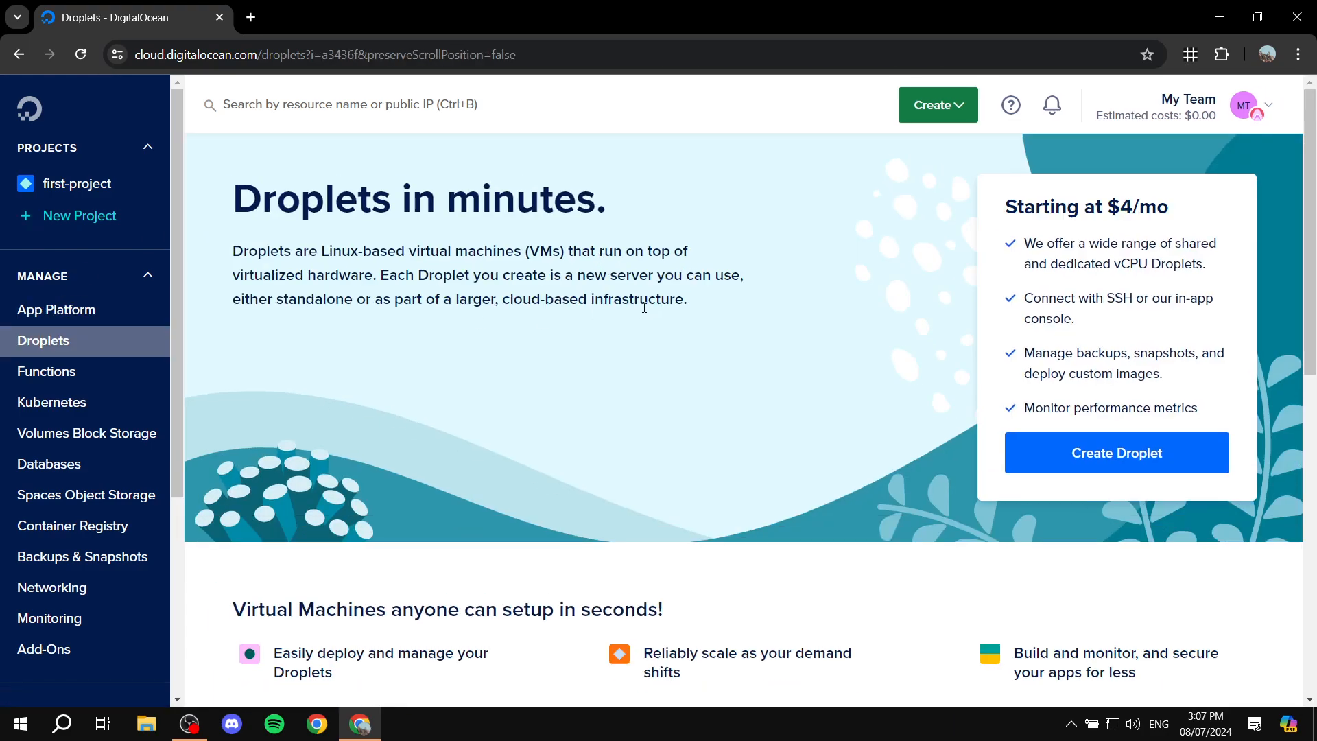
{"action": "left_click", "coordinate": [3, 191]}
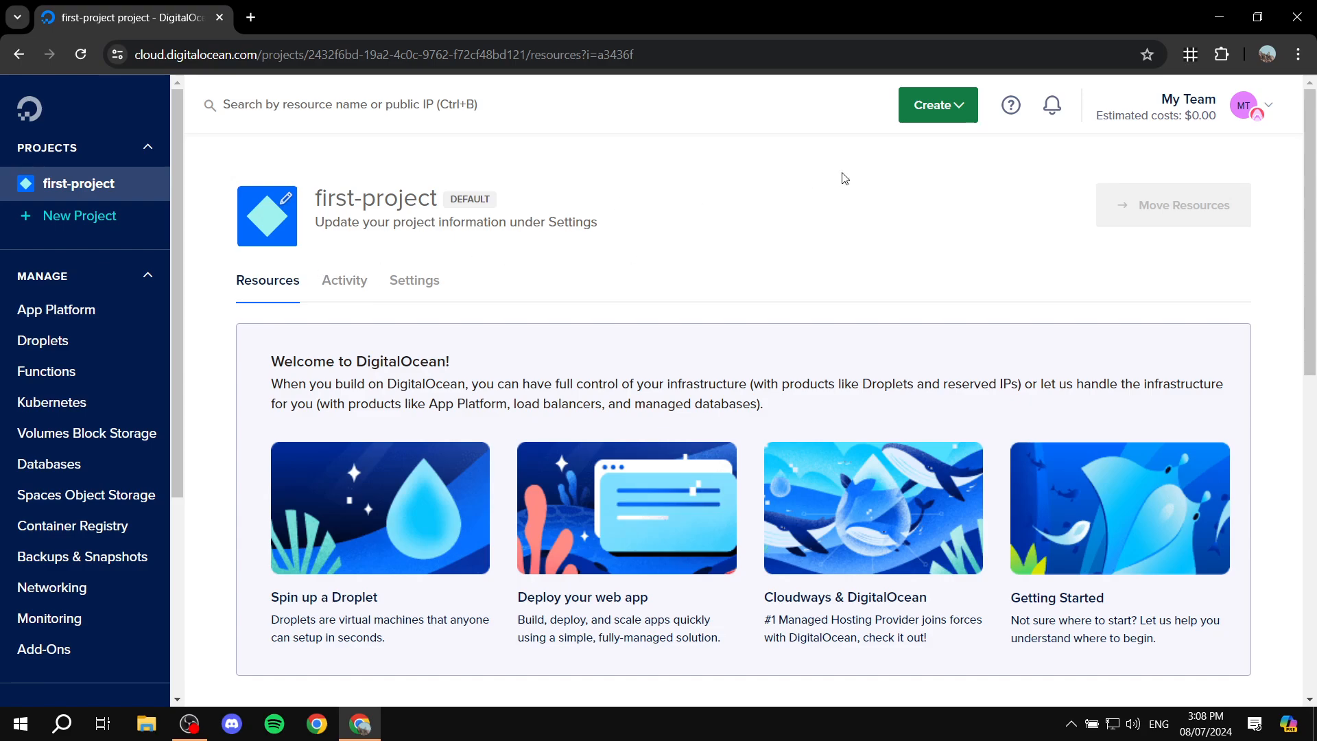
Step: Review the list of resource types that can be created from the project page
{"action": "left_click", "coordinate": [933, 105]}
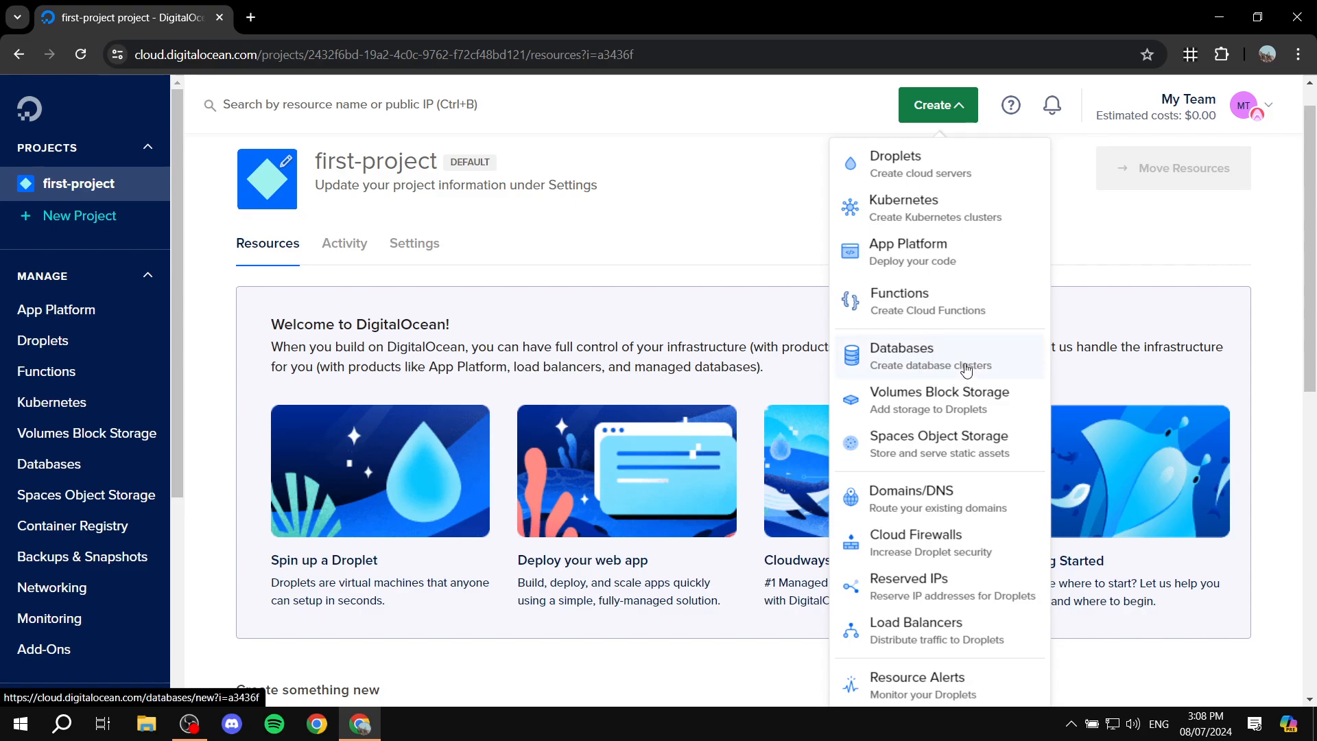
{"action": "scroll", "coordinate": [940, 397], "scroll_direction": "down", "scroll_amount": 1}
{"action": "scroll", "coordinate": [945, 453], "scroll_direction": "down", "scroll_amount": 1}
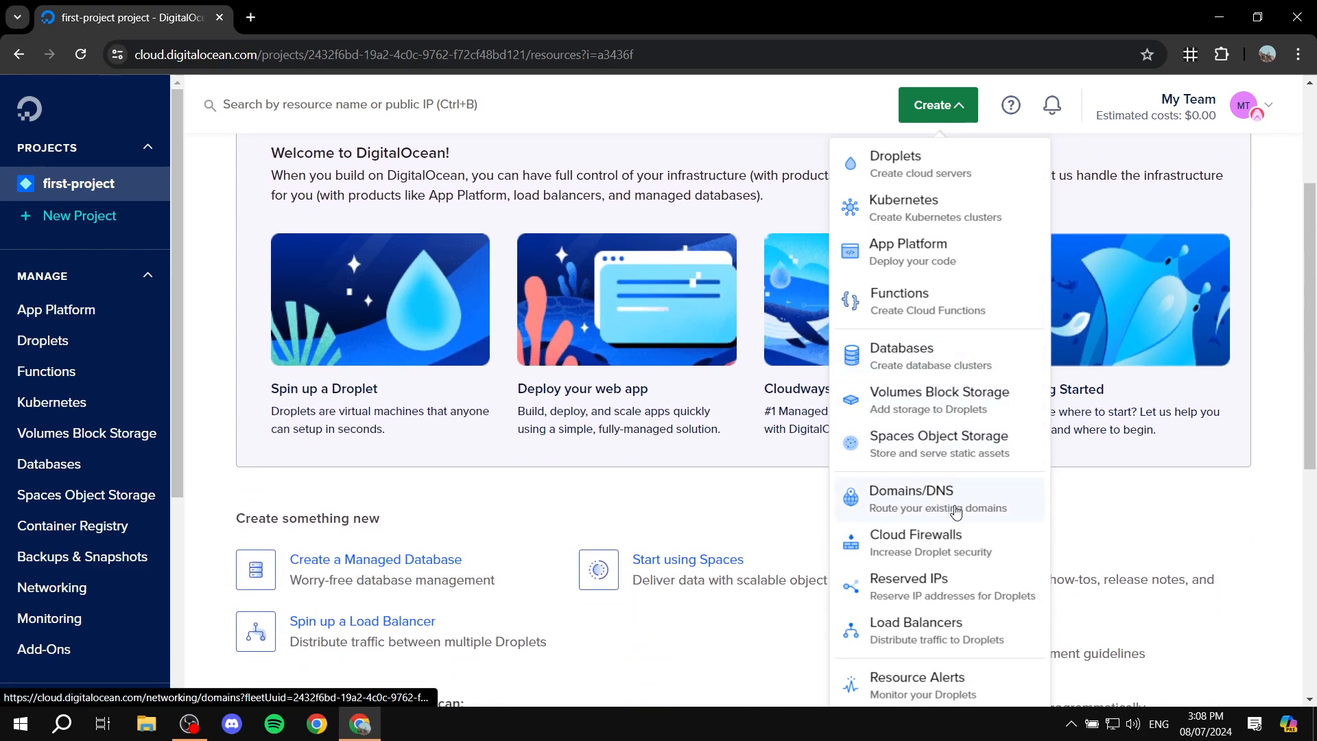
{"action": "scroll", "coordinate": [939, 332], "scroll_direction": "up", "scroll_amount": 1}
{"action": "scroll", "coordinate": [938, 332], "scroll_direction": "up", "scroll_amount": 2}
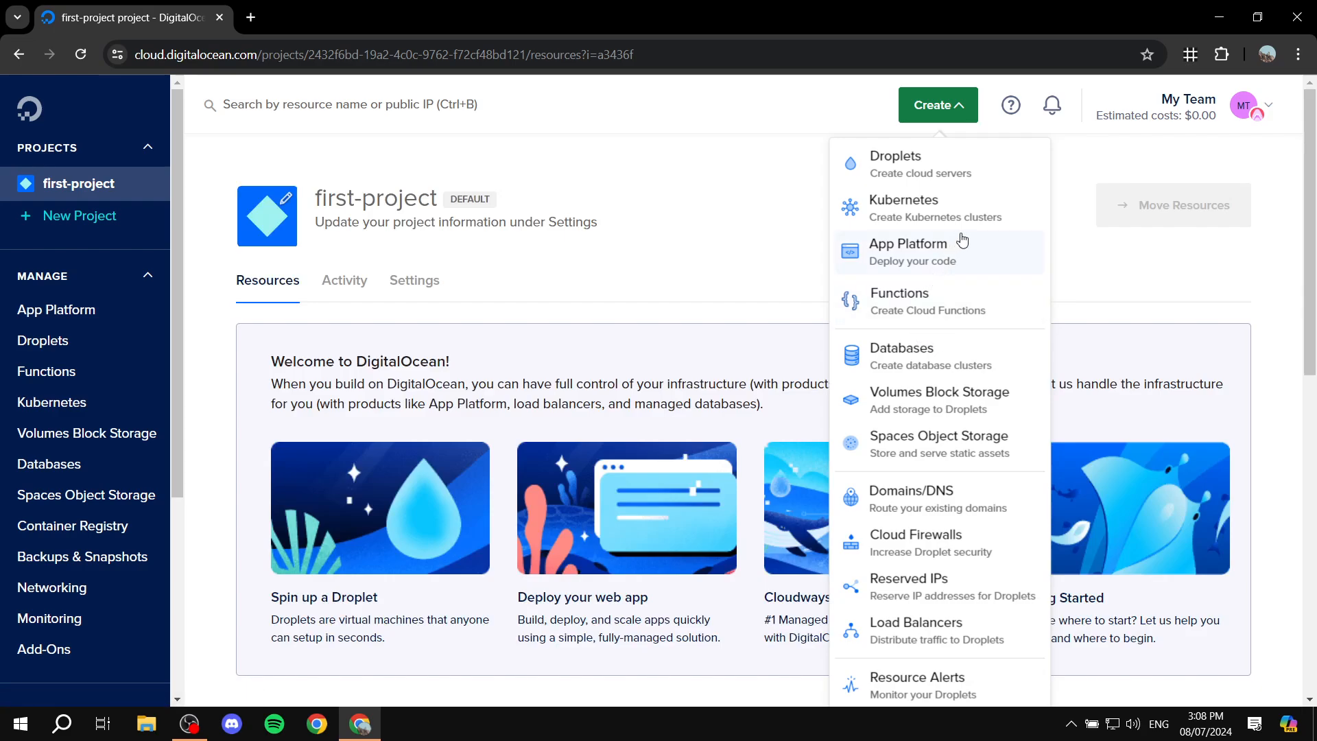